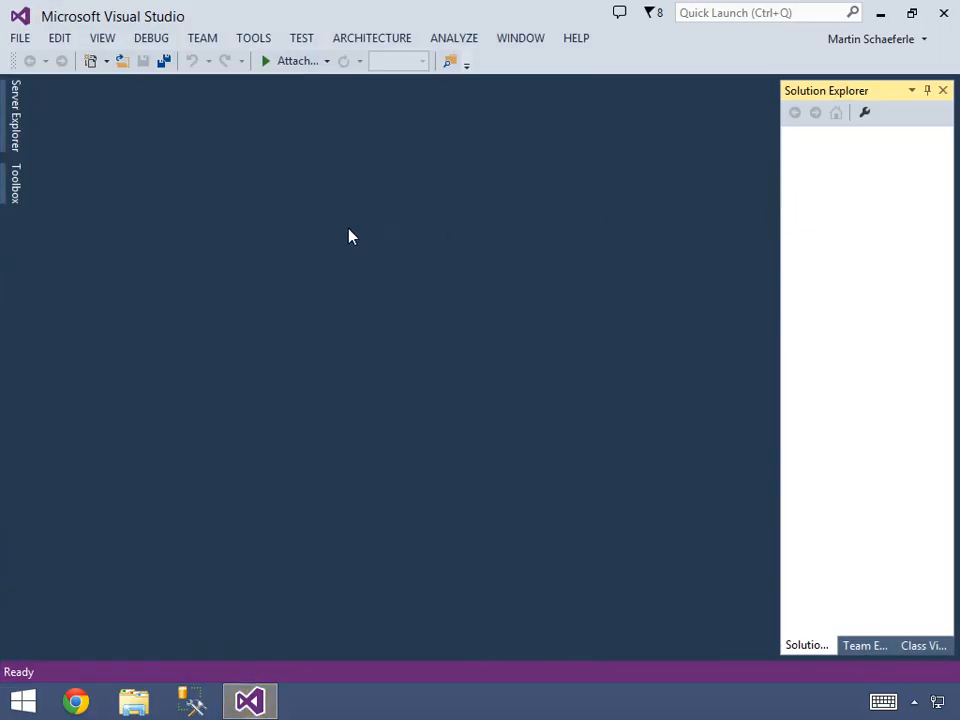
# Step: Open the recent AdvWorkDW.sln solution and widen the Solution Explorer pane to show its full contents
pyautogui.click(20, 40)
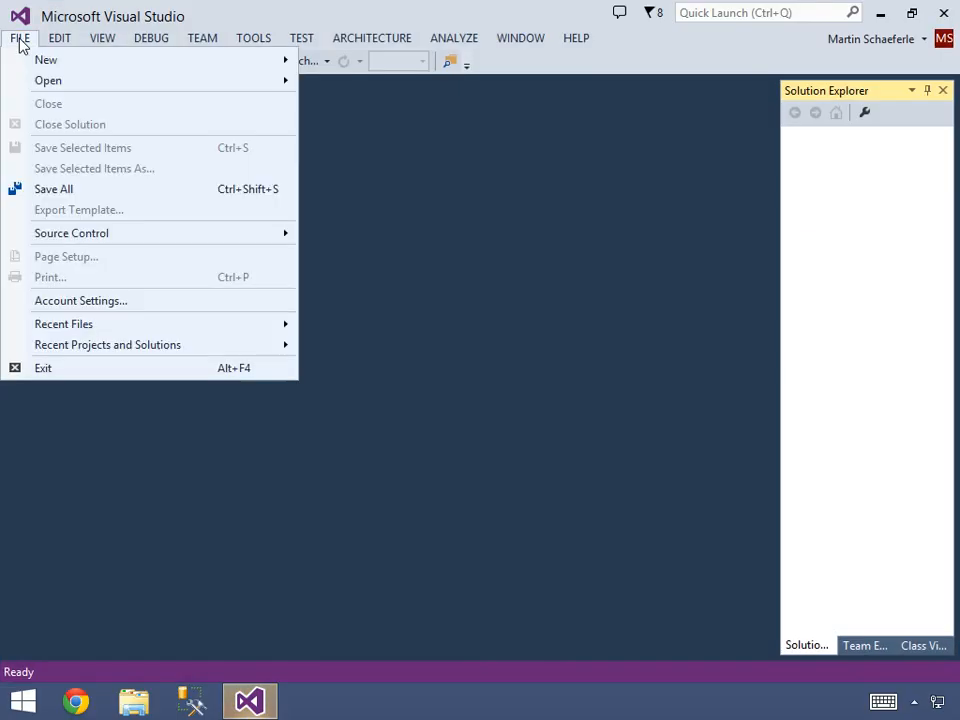
pyautogui.moveTo(134, 348)
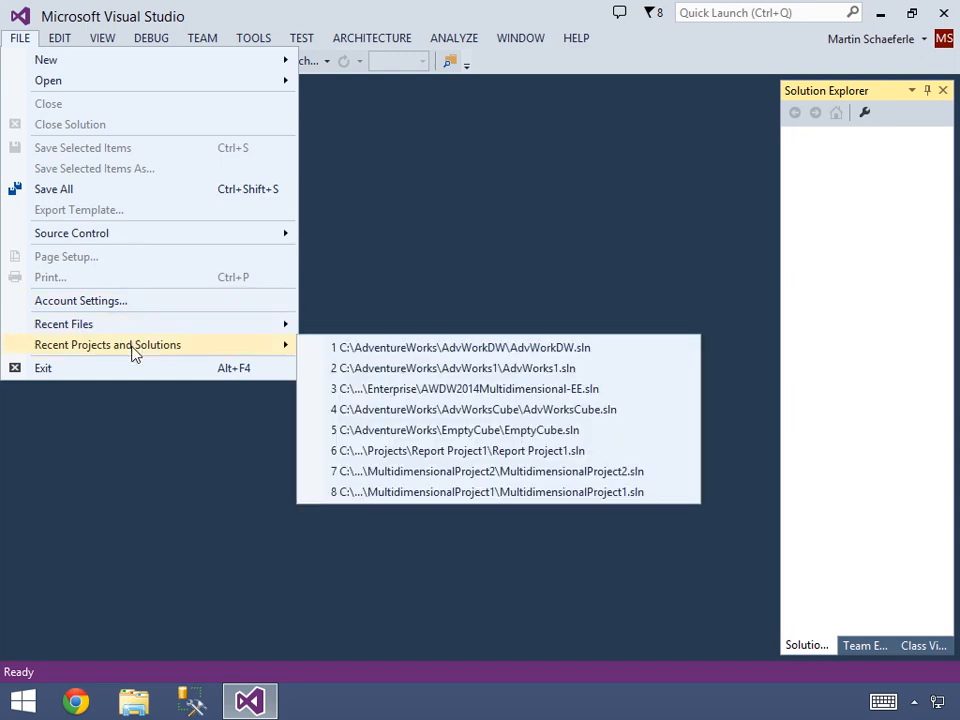
pyautogui.click(524, 350)
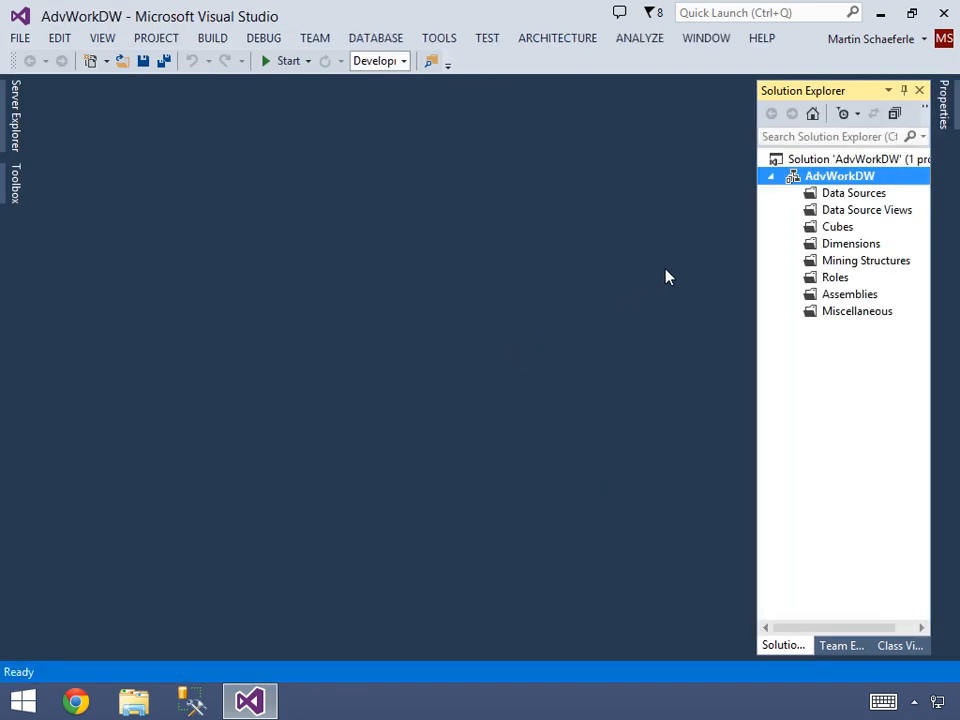
pyautogui.moveTo(750, 242); pyautogui.dragTo(669, 243)
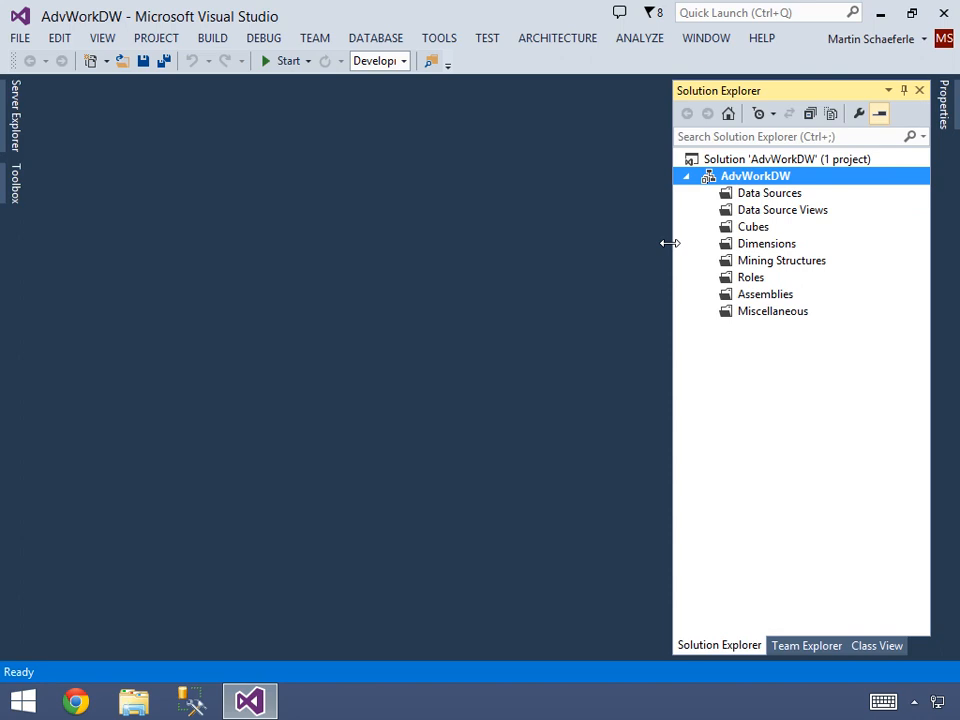
# Step: Start a new data source for the project and define a new connection to server "." and database AdventureWorksDW2014
pyautogui.rightClick(780, 196)
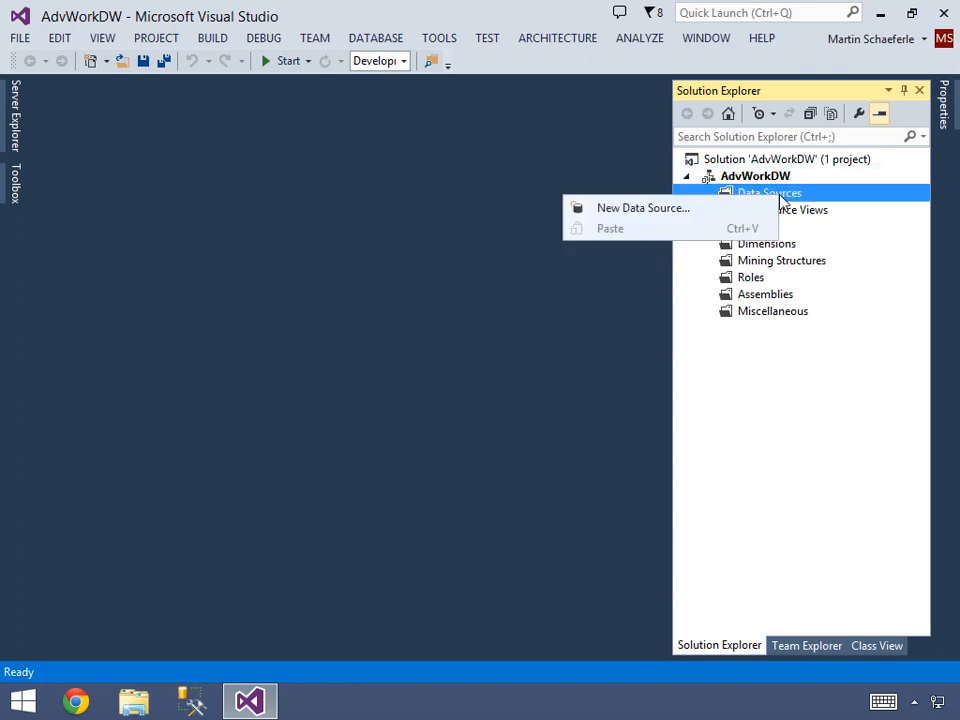
pyautogui.click(701, 209)
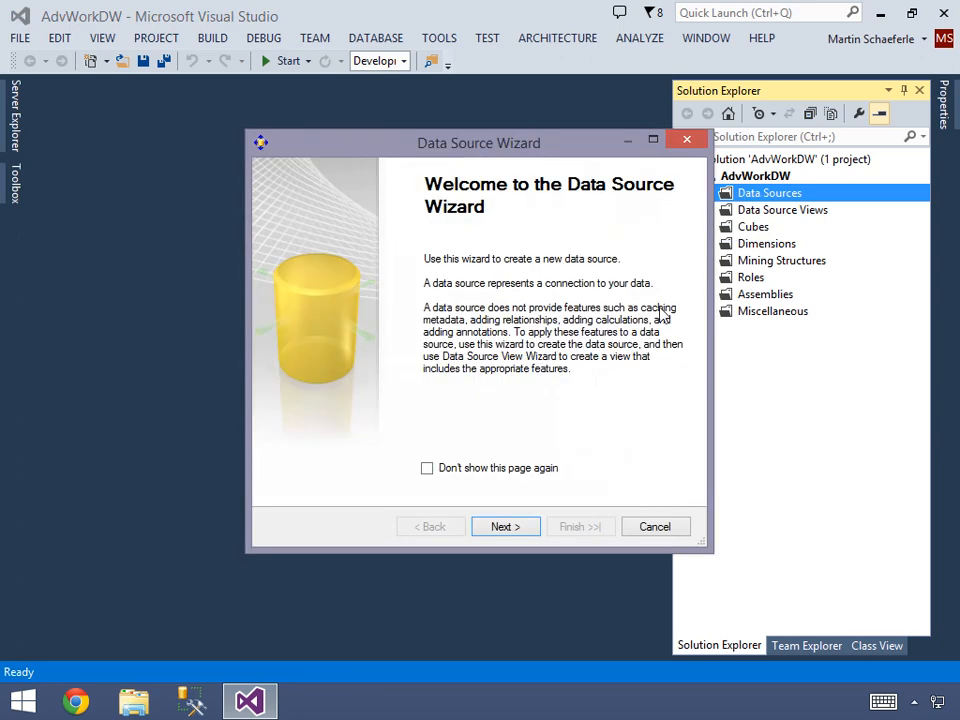
pyautogui.click(522, 533)
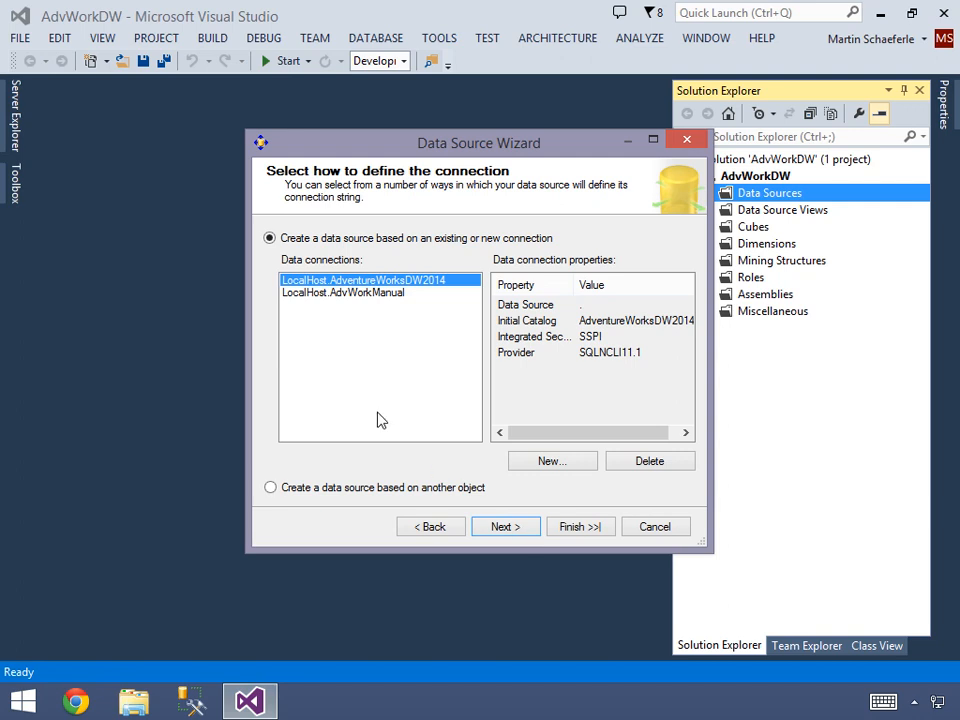
pyautogui.click(556, 463)
pyautogui.click(334, 170)
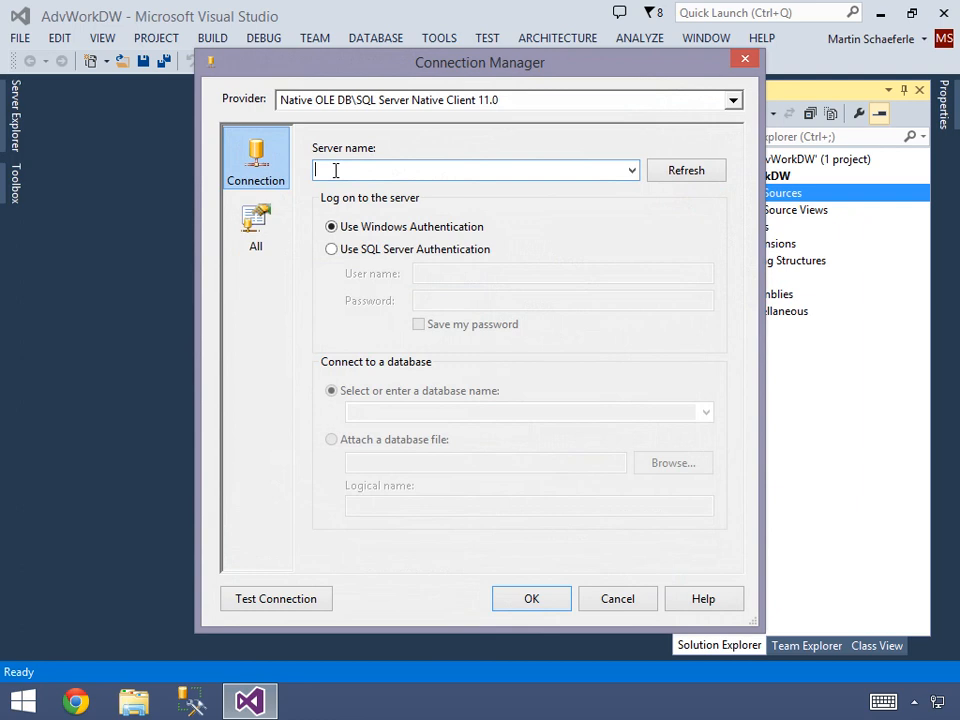
pyautogui.write('.')
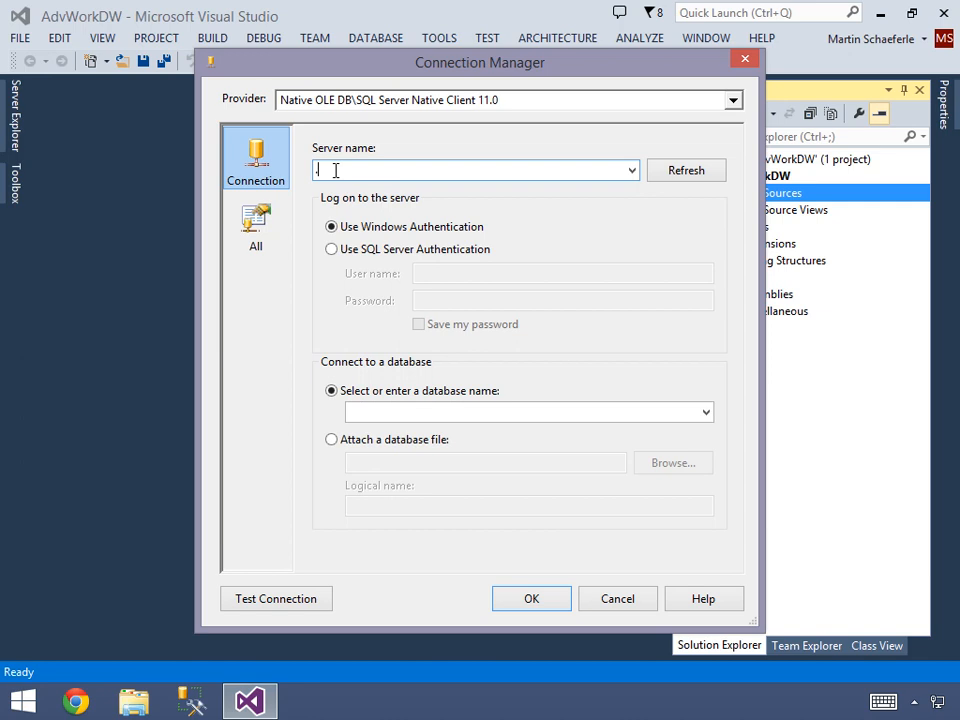
pyautogui.click(705, 414)
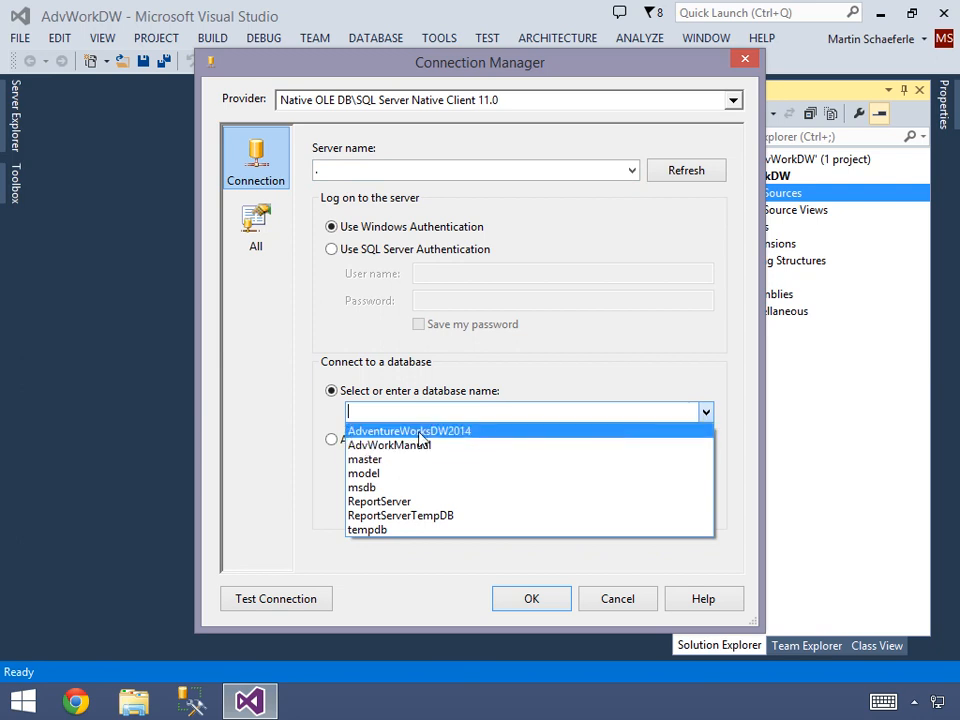
pyautogui.click(420, 432)
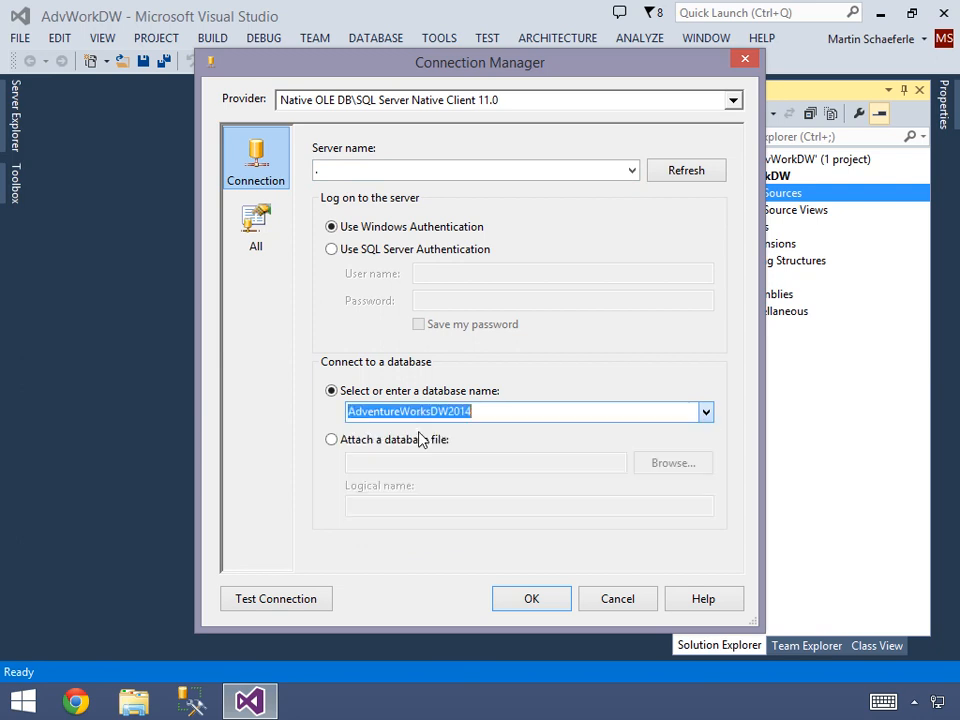
pyautogui.click(357, 233)
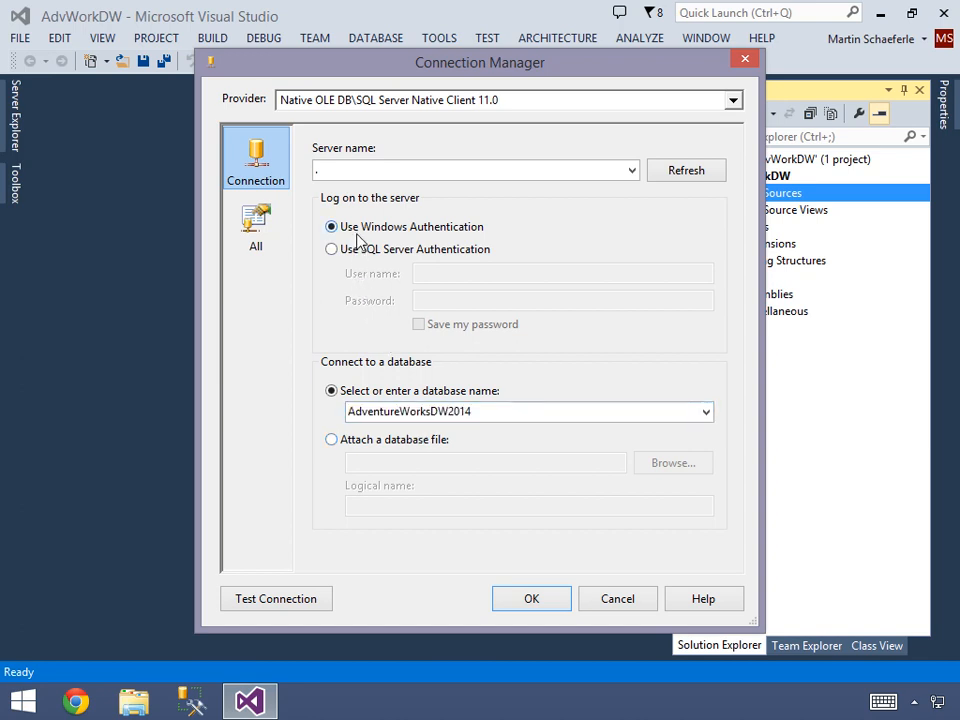
pyautogui.click(356, 250)
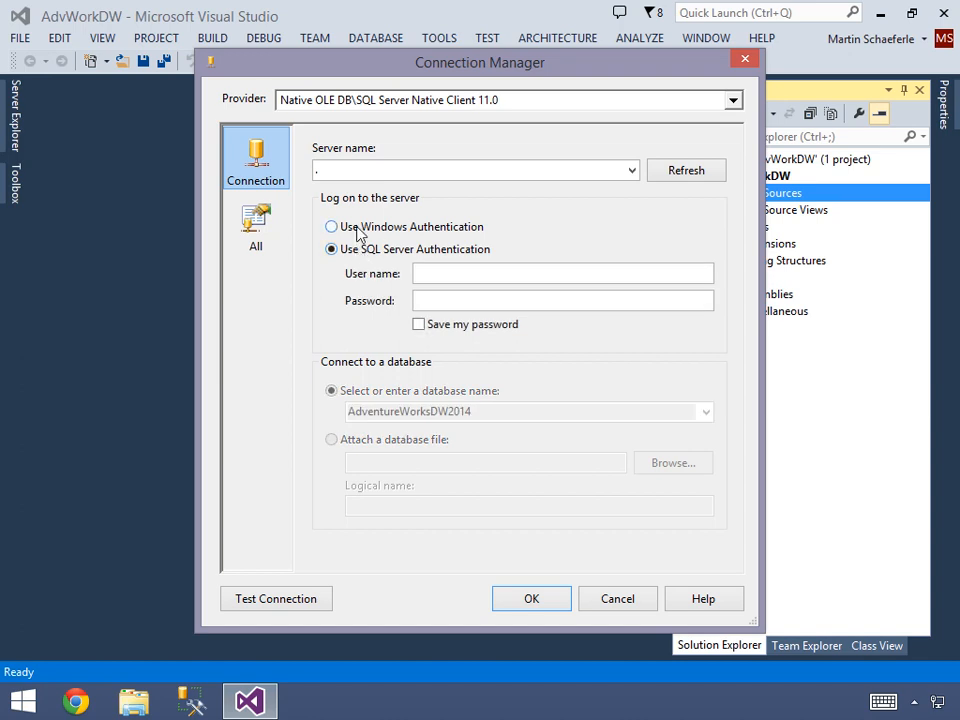
pyautogui.click(360, 230)
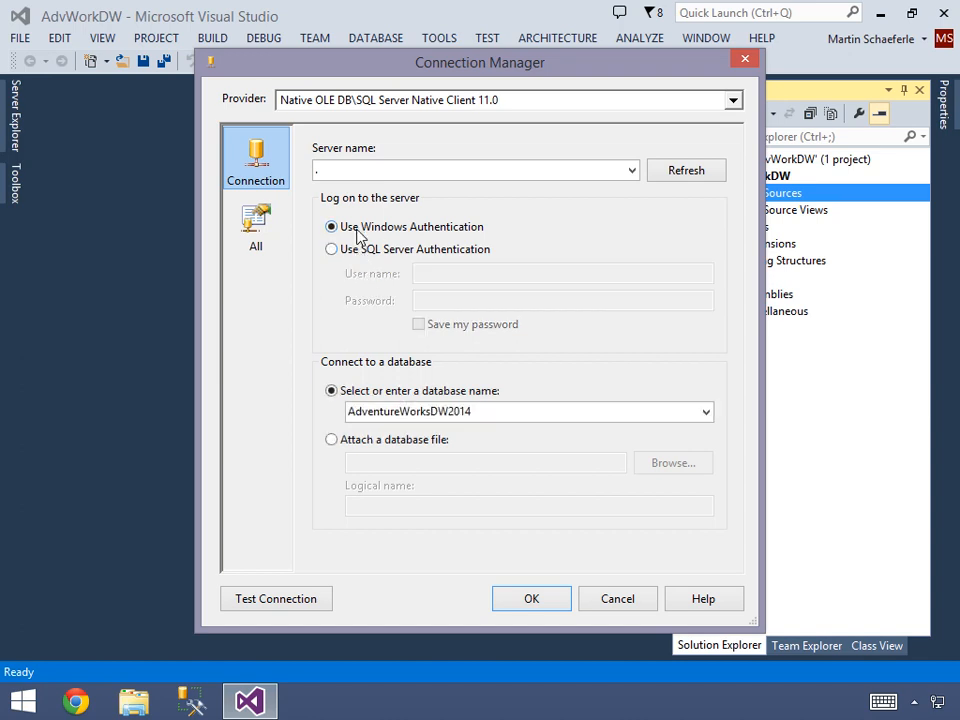
# Step: Examine the complete list of connection properties and the data providers available for the connection
pyautogui.click(259, 233)
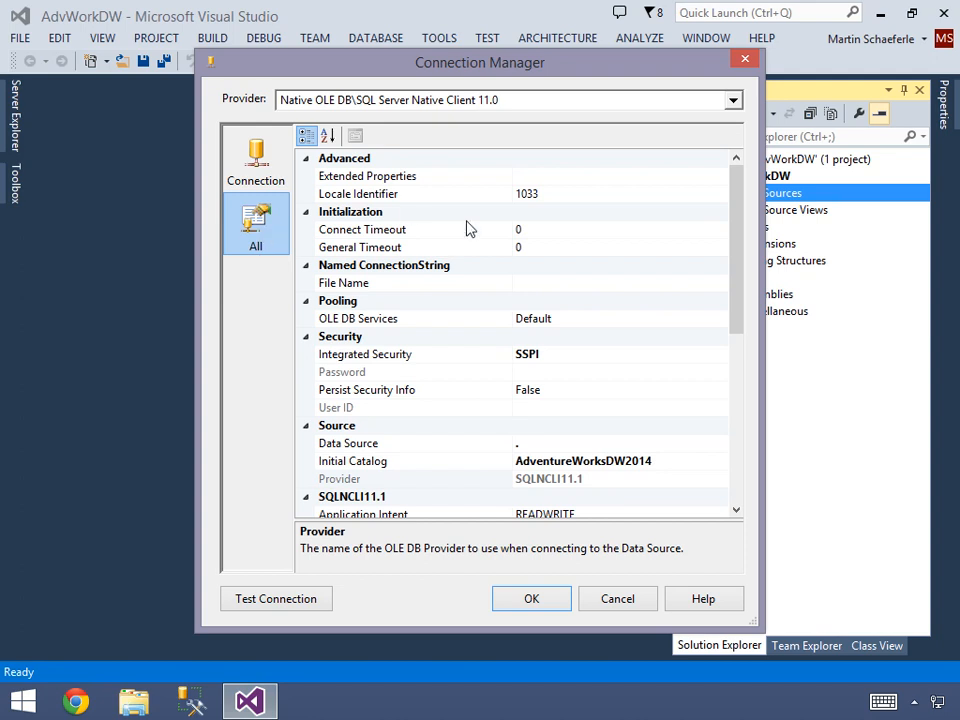
pyautogui.click(734, 103)
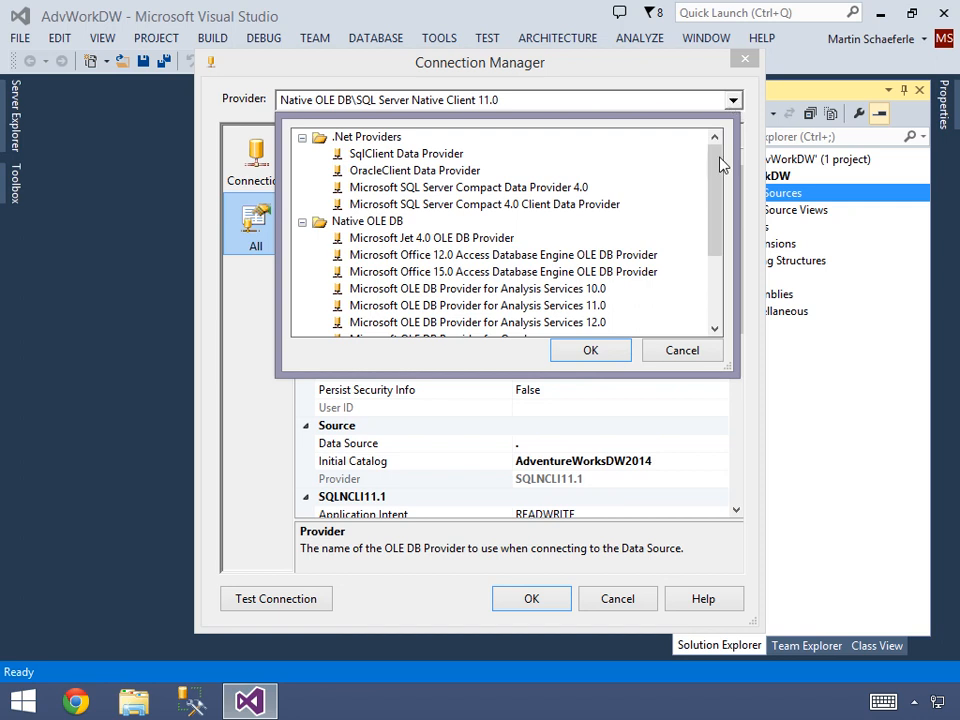
pyautogui.click(704, 358)
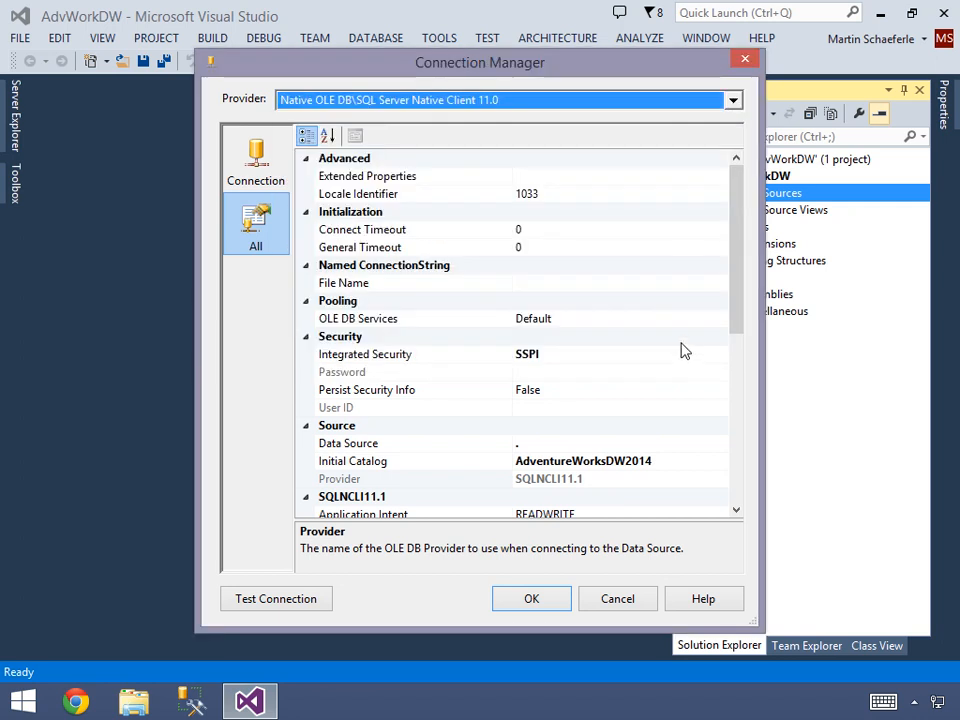
# Step: Accept the connection definition and base the new data source on LocalHost.AdventureWorksDW2014
pyautogui.click(531, 599)
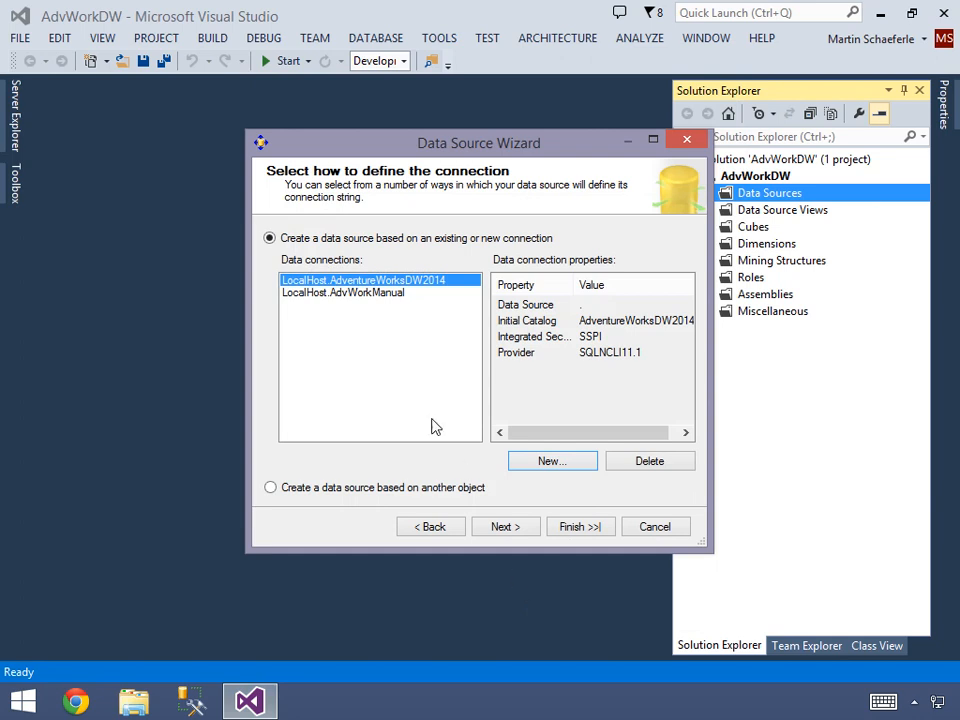
pyautogui.click(330, 285)
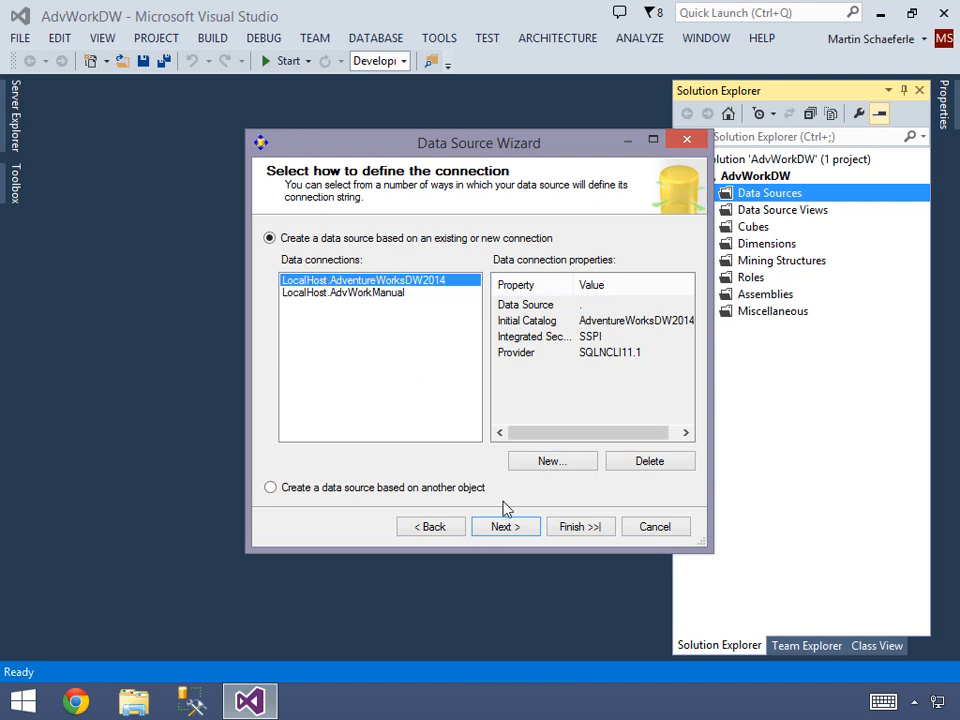
pyautogui.click(518, 527)
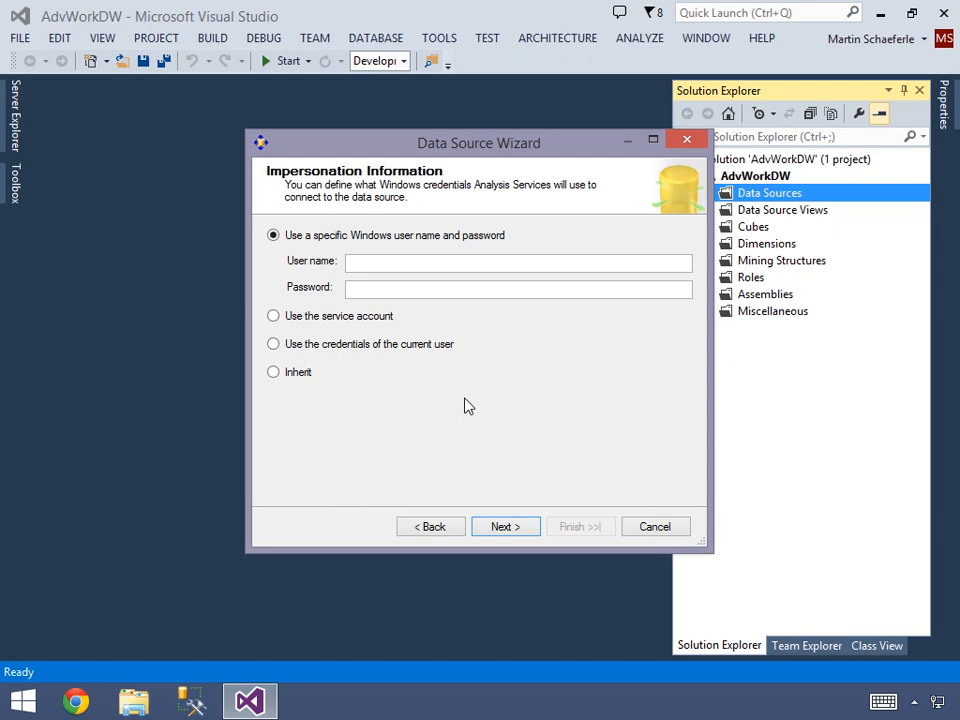
# Step: Set impersonation to use the service account and finish creating the data source as Adventure Works DW2014
pyautogui.click(309, 322)
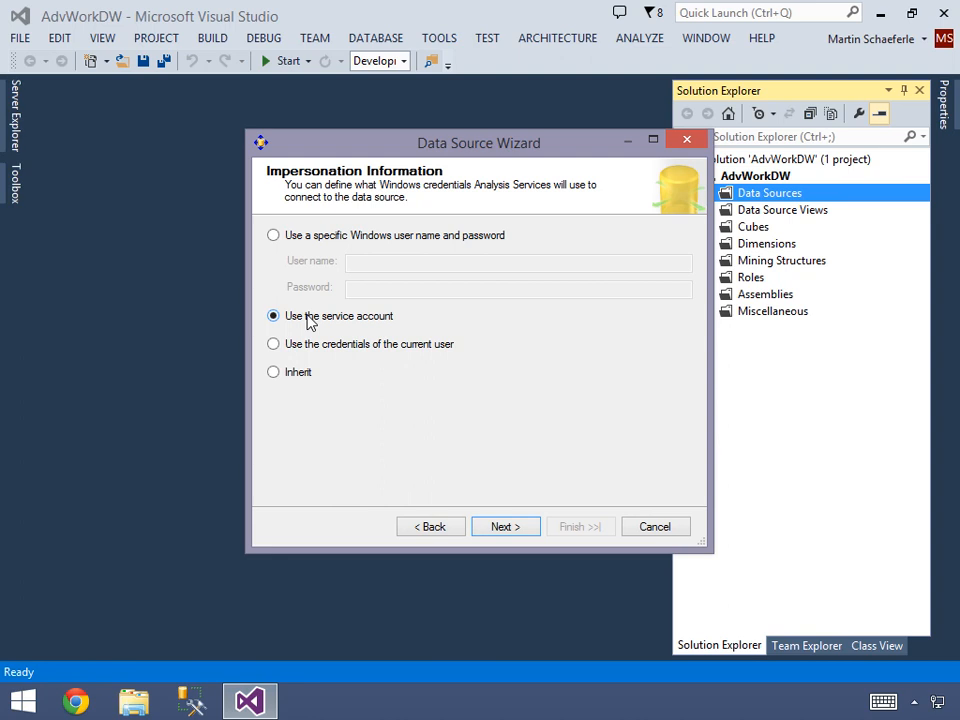
pyautogui.click(505, 535)
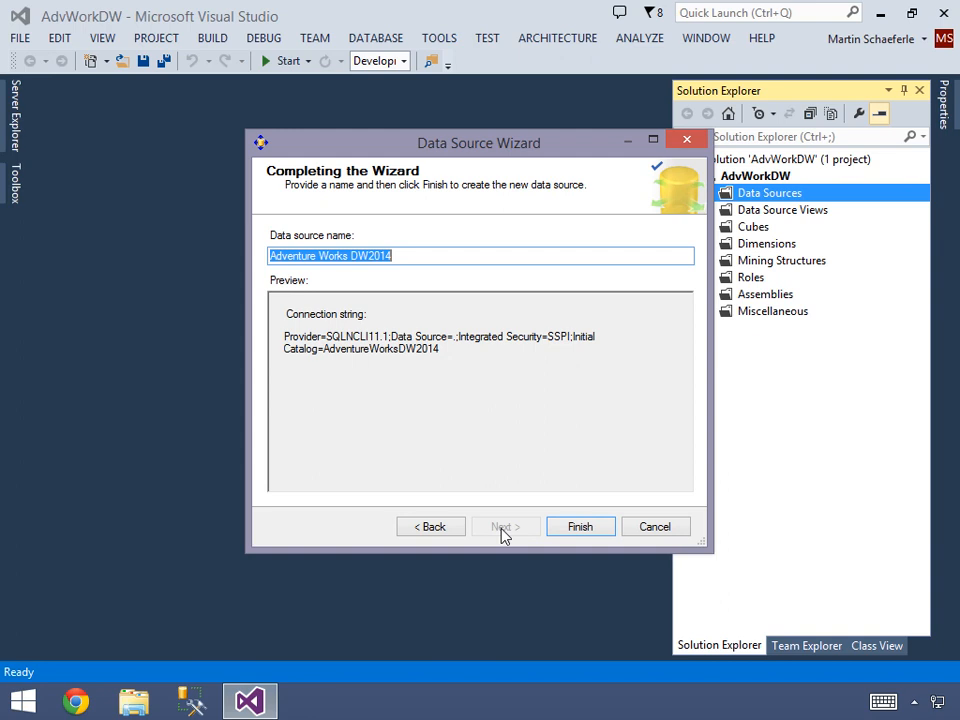
pyautogui.click(578, 527)
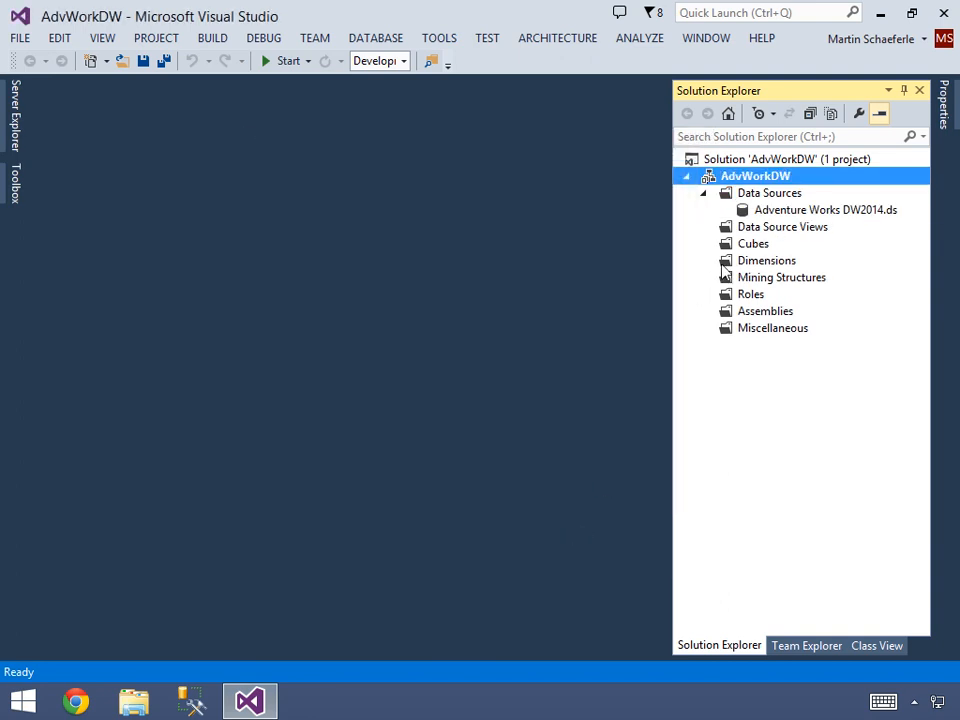
# Step: Show the properties of Adventure Works DW2014.ds, keep the Properties pane pinned and widen the docked panes
pyautogui.rightClick(785, 214)
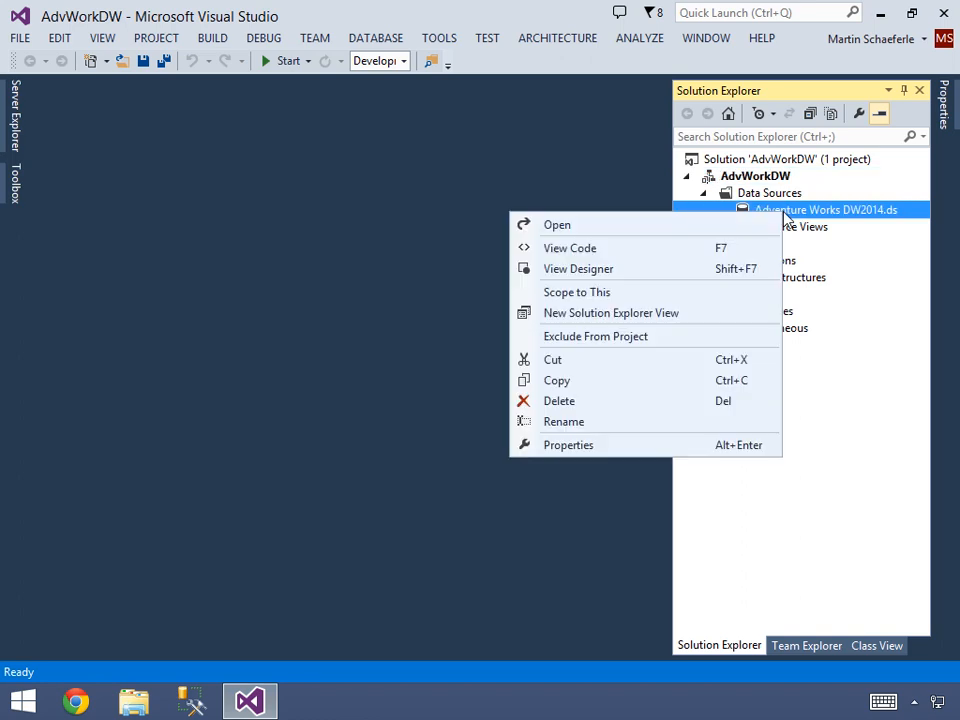
pyautogui.click(645, 447)
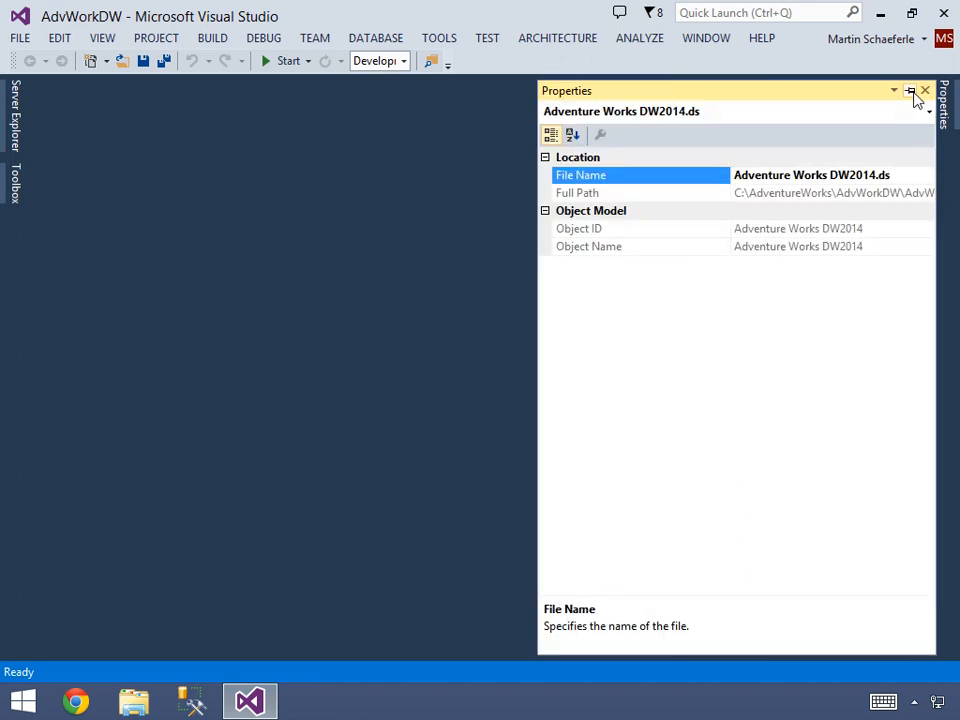
pyautogui.click(910, 92)
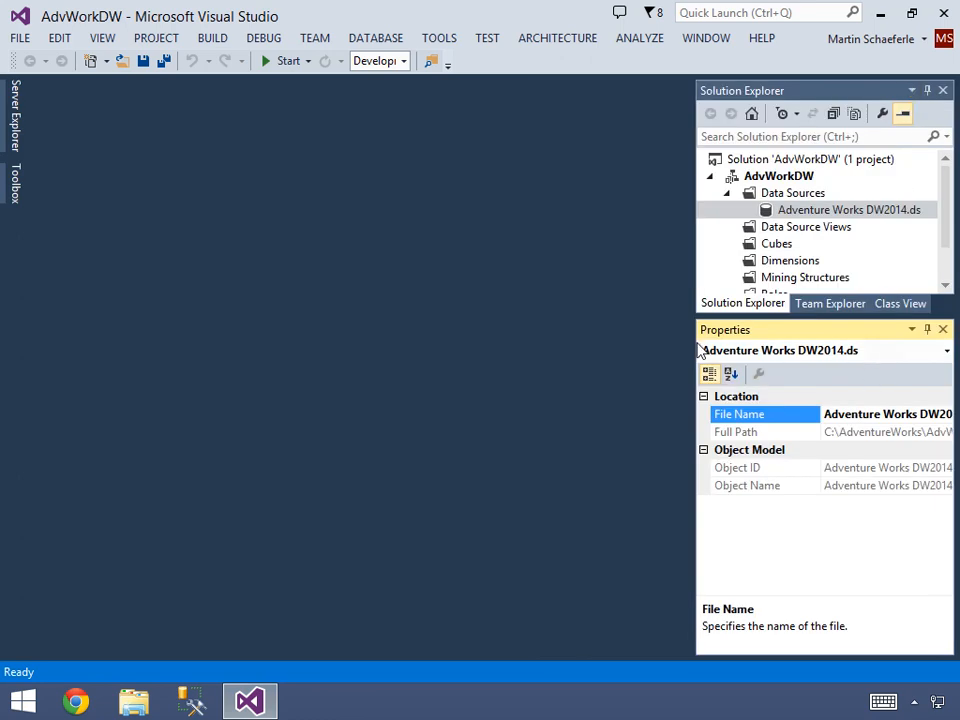
pyautogui.moveTo(693, 343); pyautogui.dragTo(605, 345)
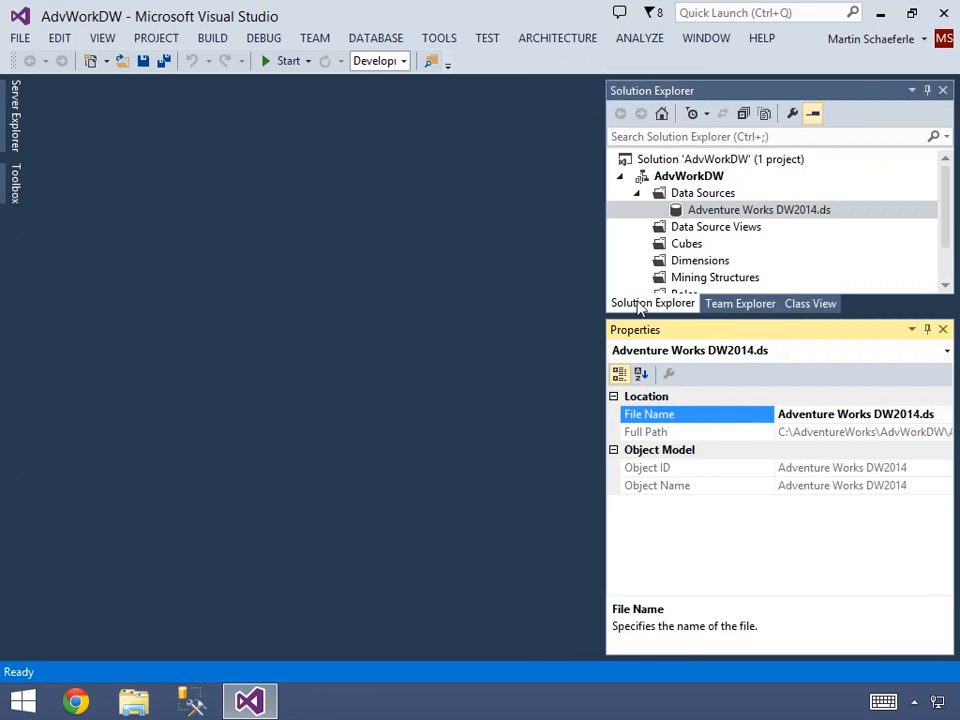
# Step: Open Adventure Works DW2014.ds in the Data Source Designer and review its impersonation and general settings
pyautogui.rightClick(705, 215)
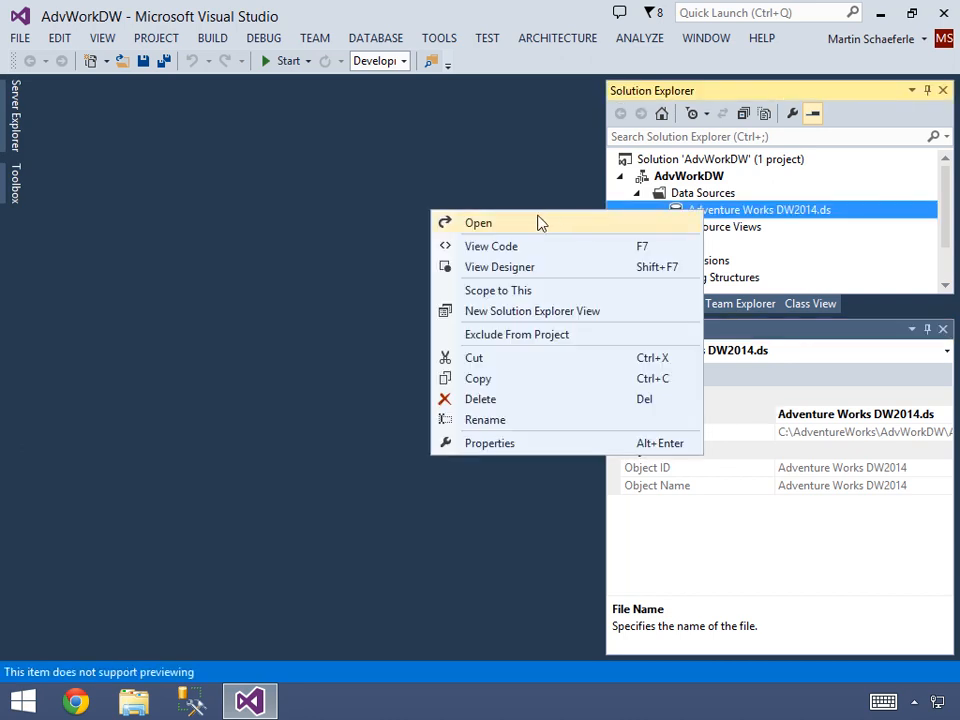
pyautogui.click(496, 224)
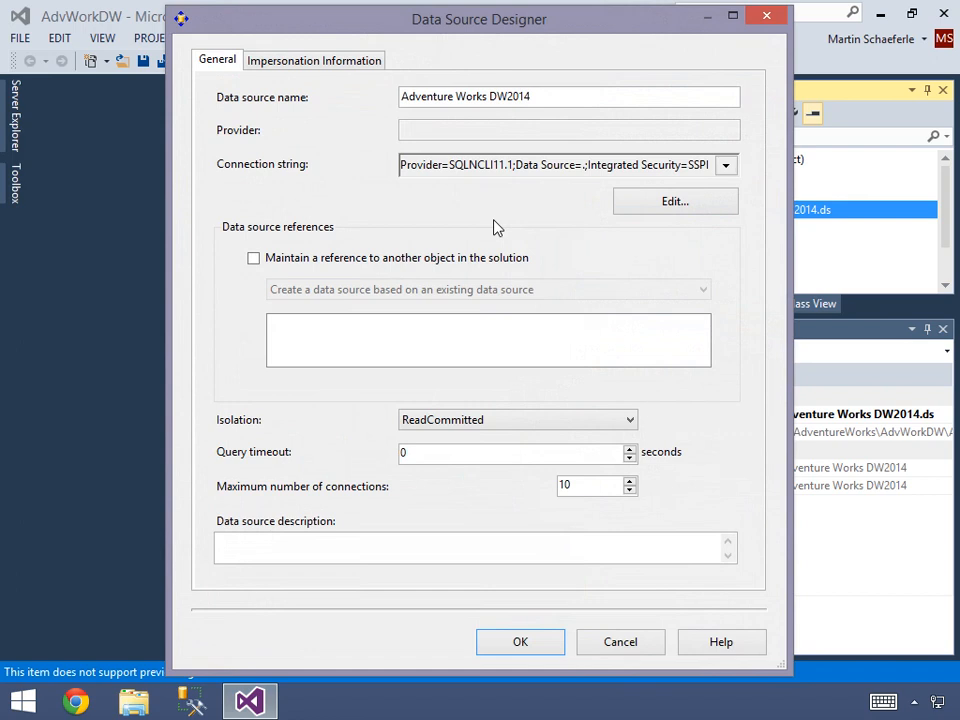
pyautogui.click(293, 64)
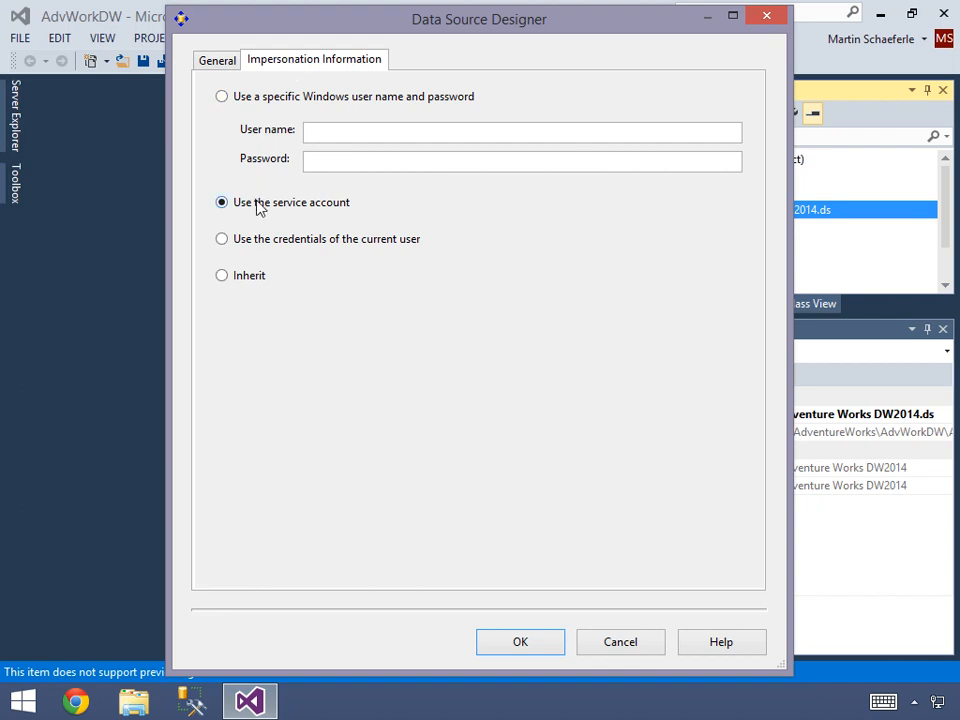
pyautogui.click(215, 62)
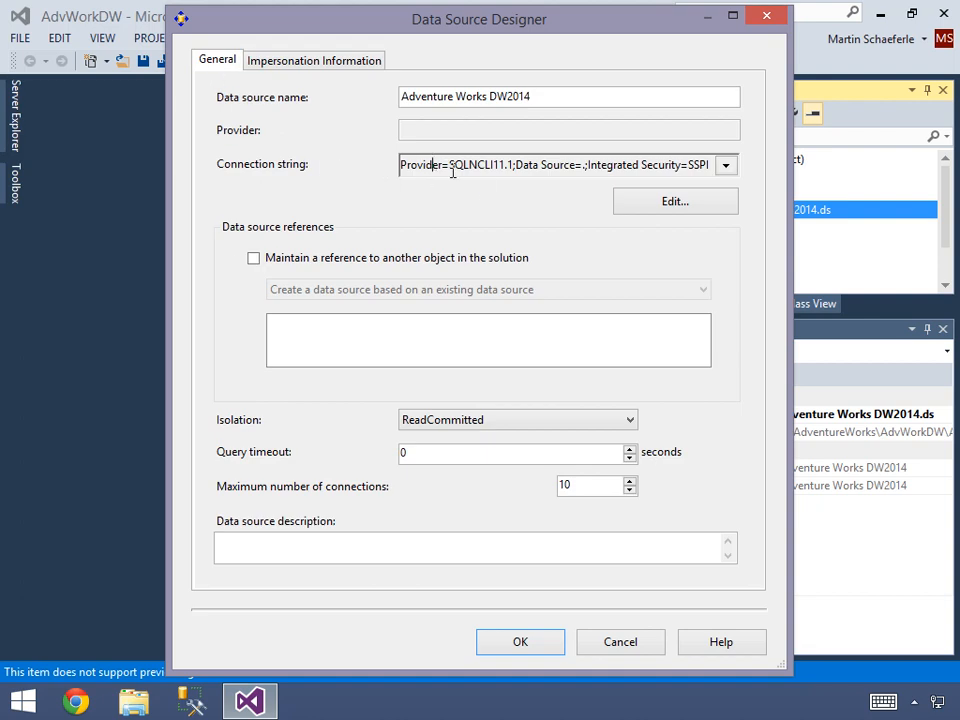
pyautogui.click(549, 96)
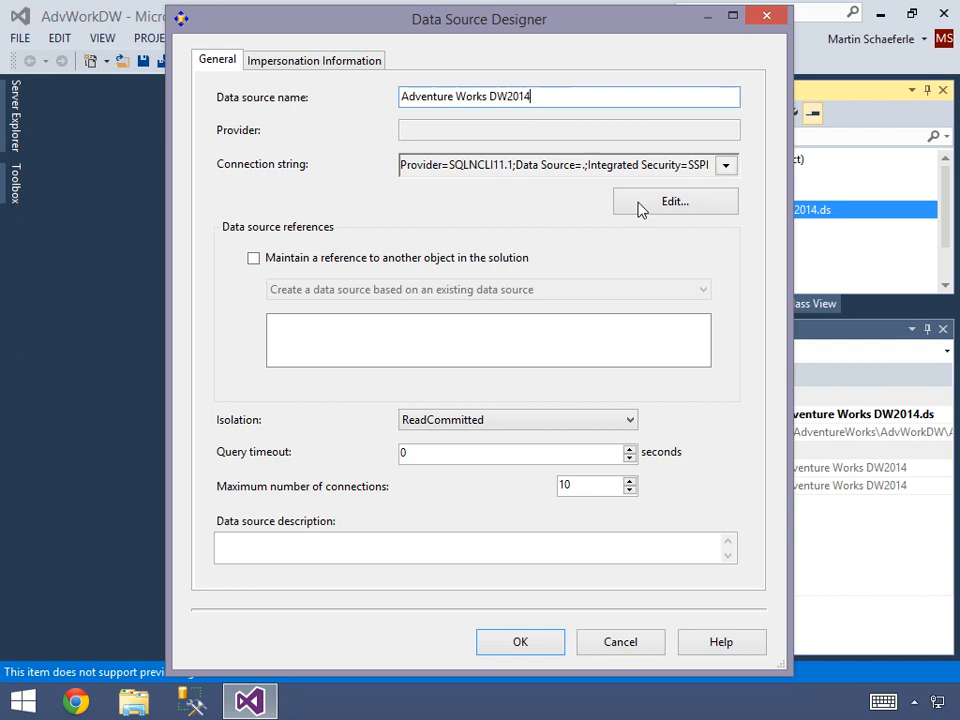
# Step: Open the data source's connection settings, test the connection to AdventureWorksDW2014 and accept the settings
pyautogui.click(680, 212)
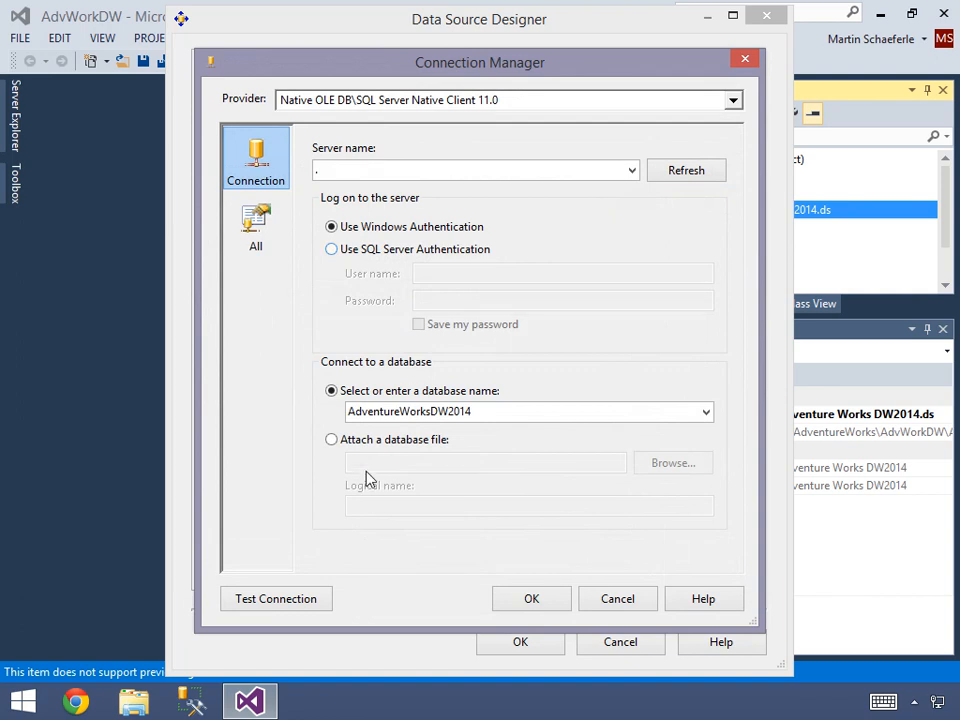
pyautogui.click(311, 611)
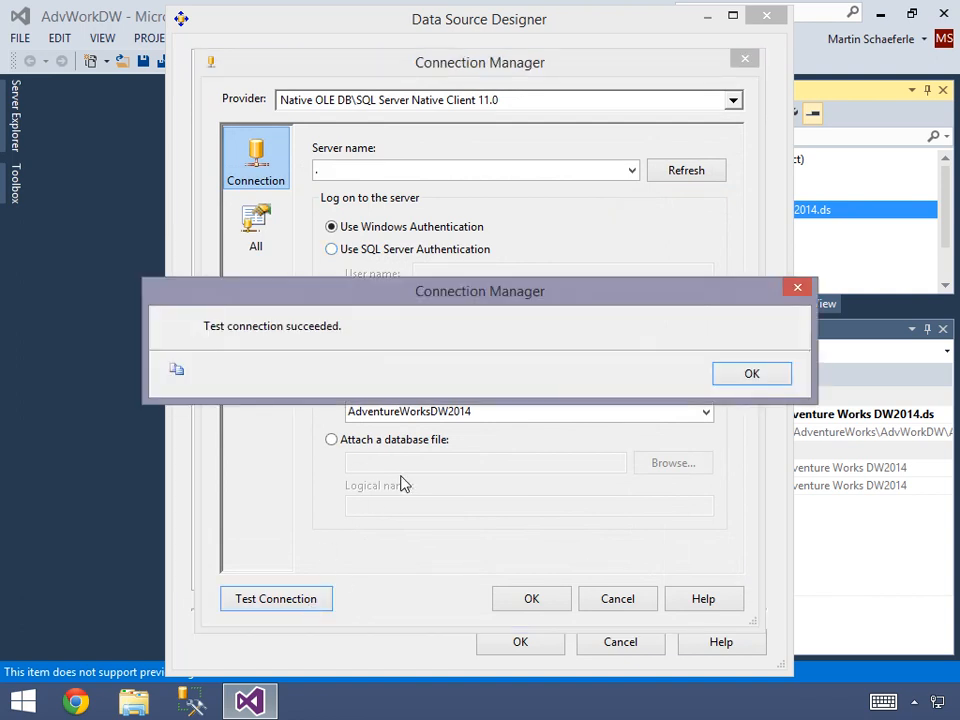
pyautogui.click(738, 376)
pyautogui.click(544, 600)
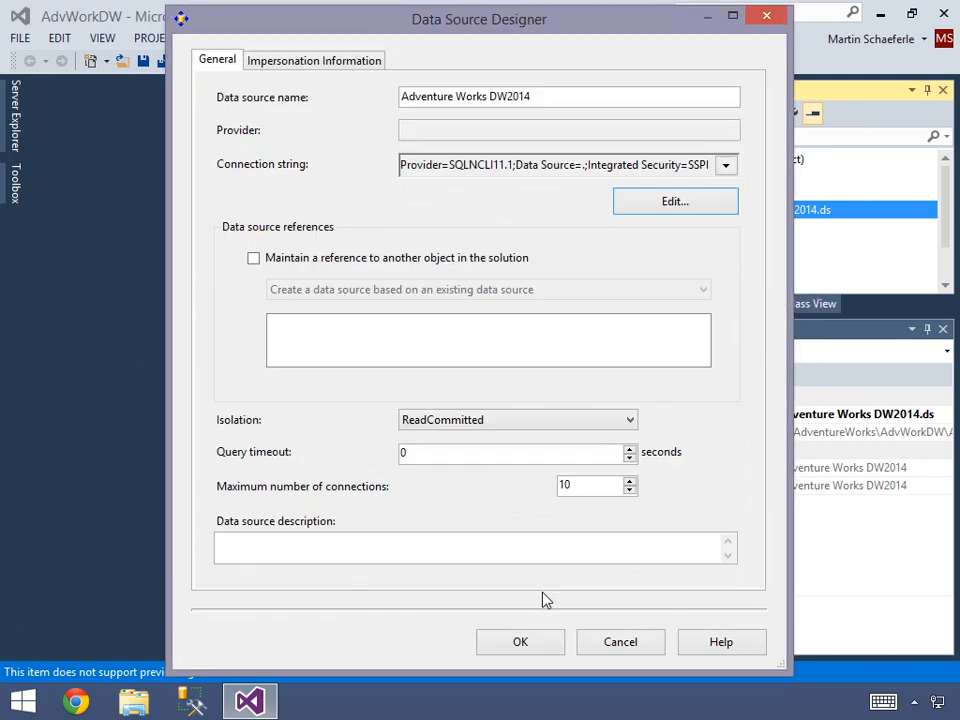
# Step: Review the data source's isolation options, query timeout and maximum number of connections, then accept the designer settings
pyautogui.click(470, 428)
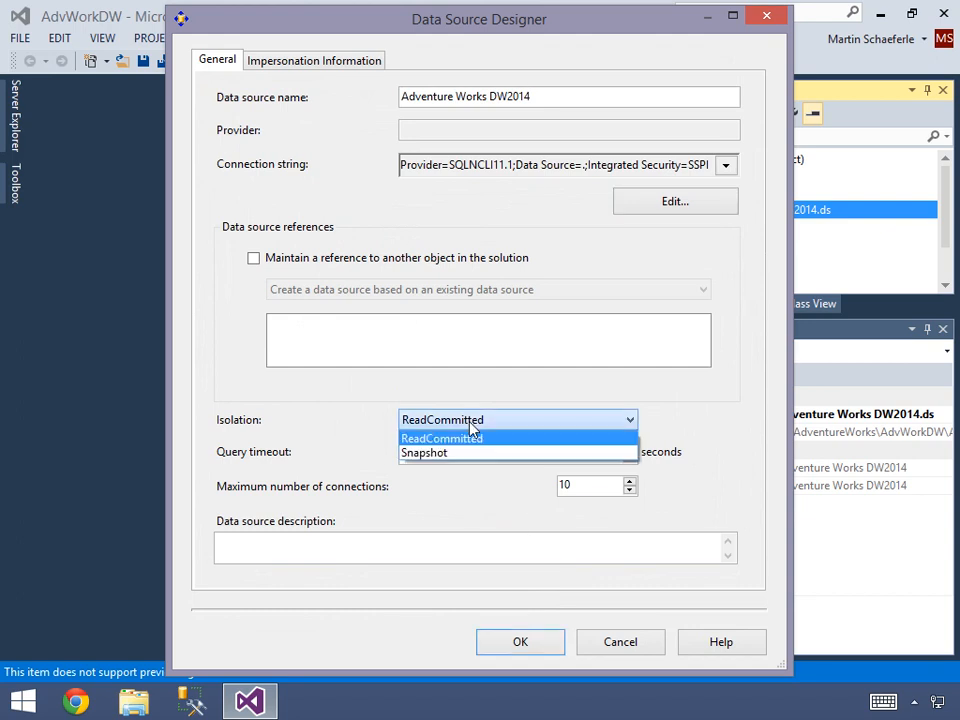
pyautogui.click(470, 428)
pyautogui.click(459, 455)
pyautogui.click(587, 487)
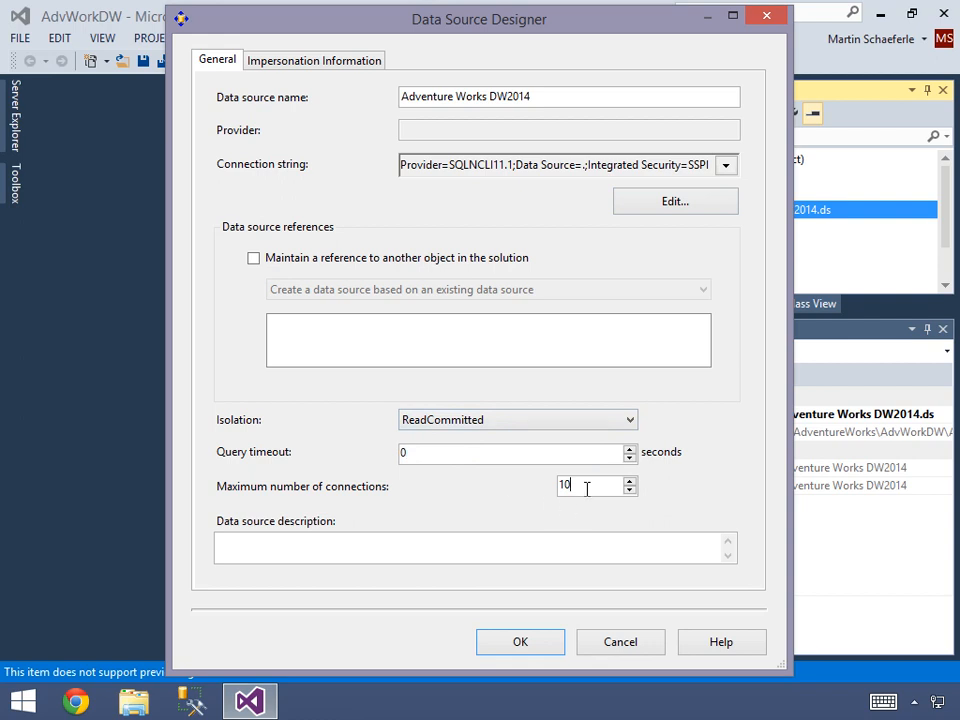
pyautogui.click(474, 456)
pyautogui.click(474, 425)
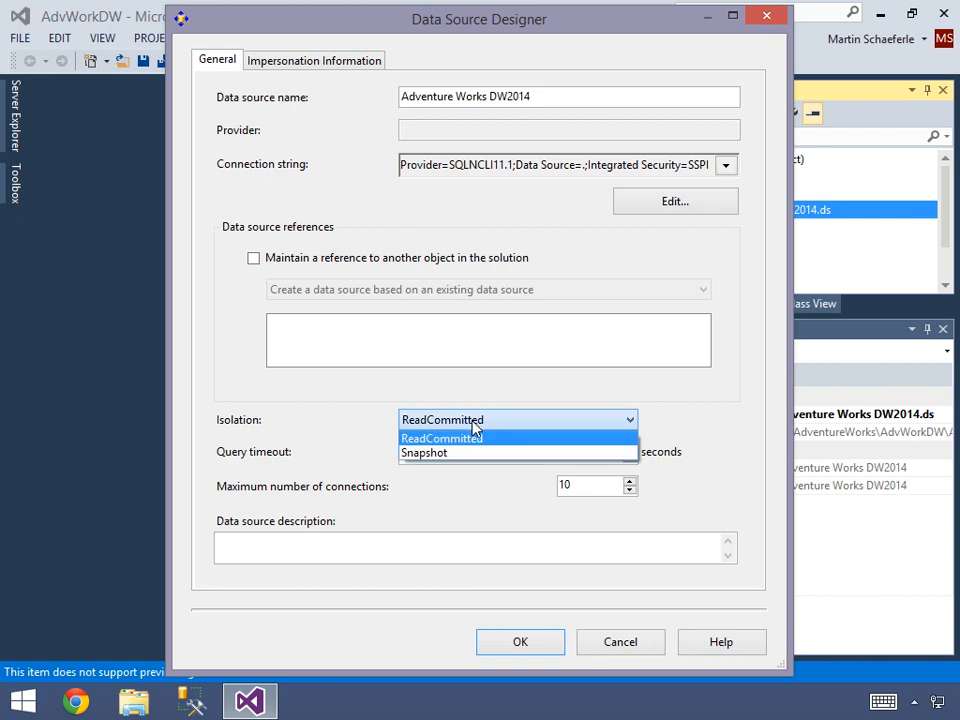
pyautogui.click(474, 426)
pyautogui.click(450, 453)
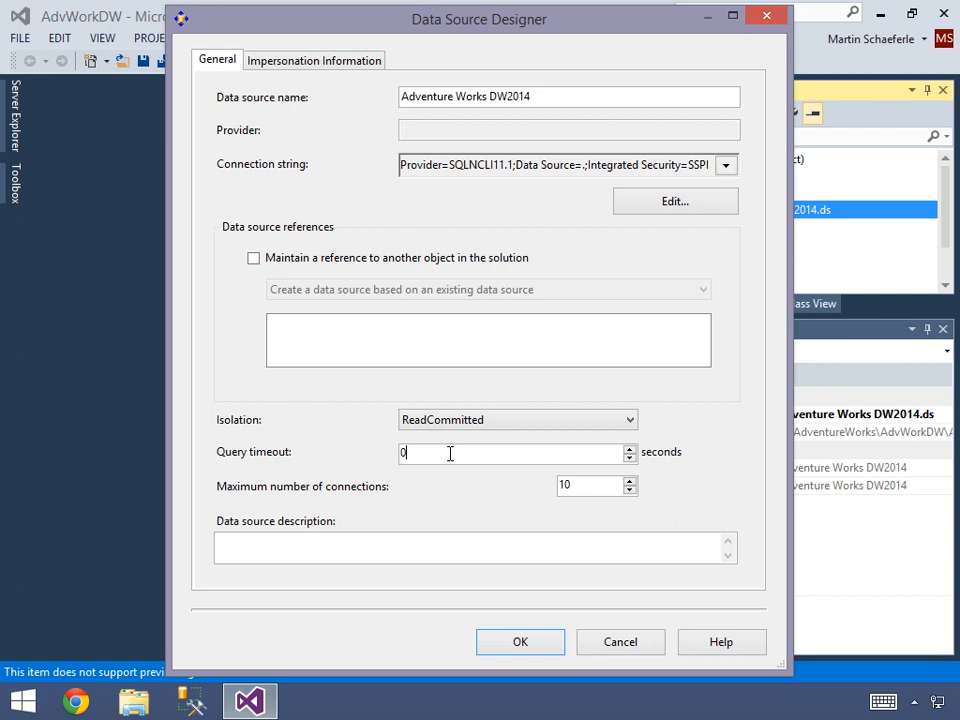
pyautogui.click(574, 487)
pyautogui.click(546, 641)
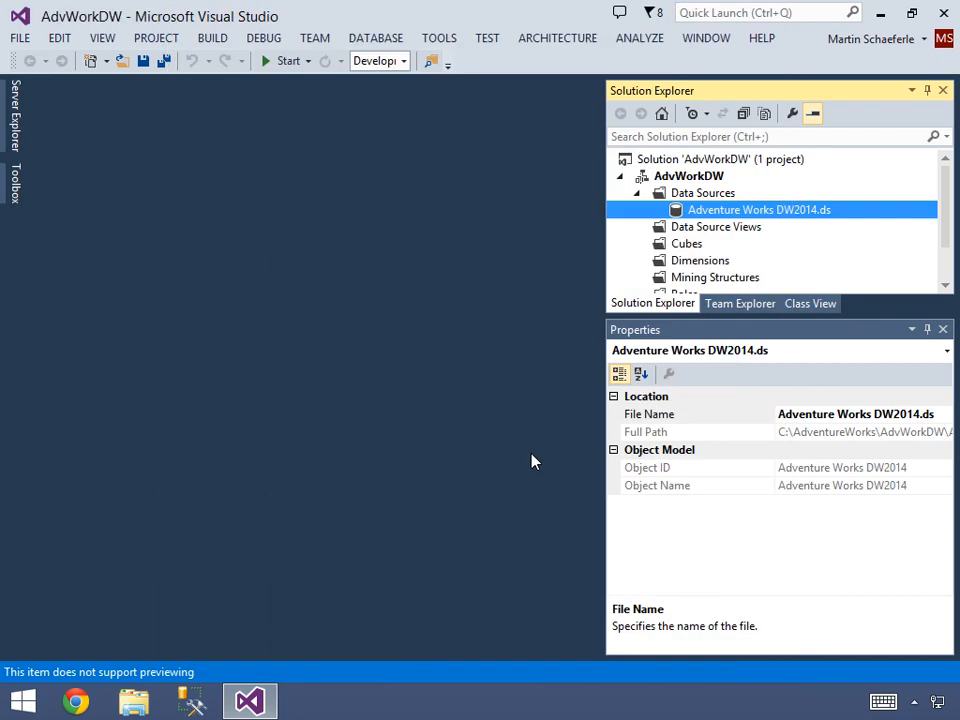
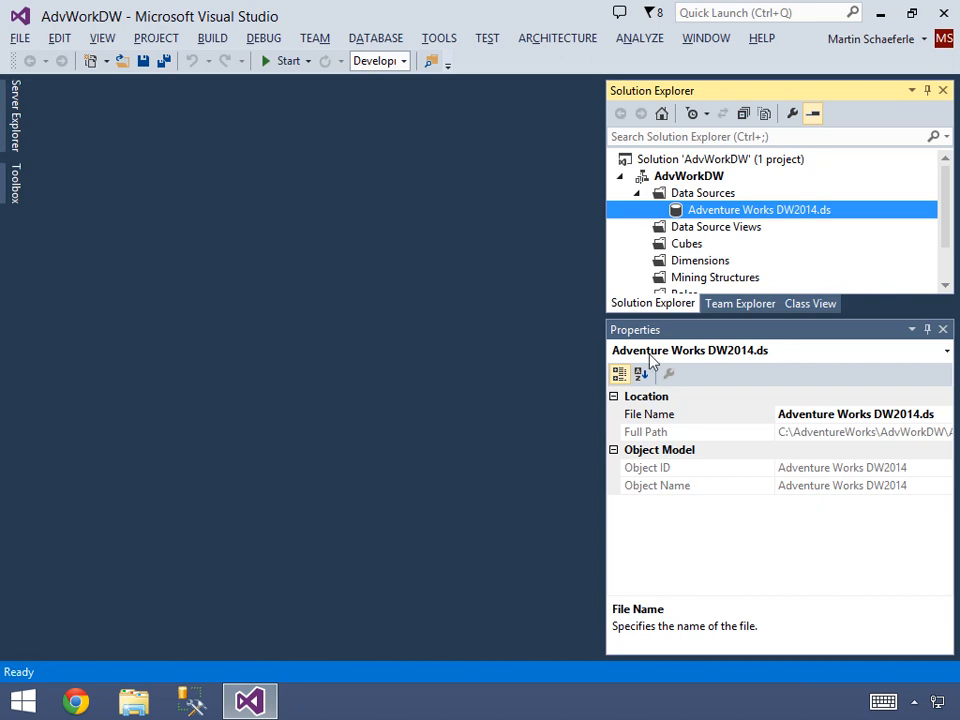
# Step: Start a new data source view based on Adventure Works DW2014 and enlarge the wizard at its table selection
pyautogui.rightClick(681, 226)
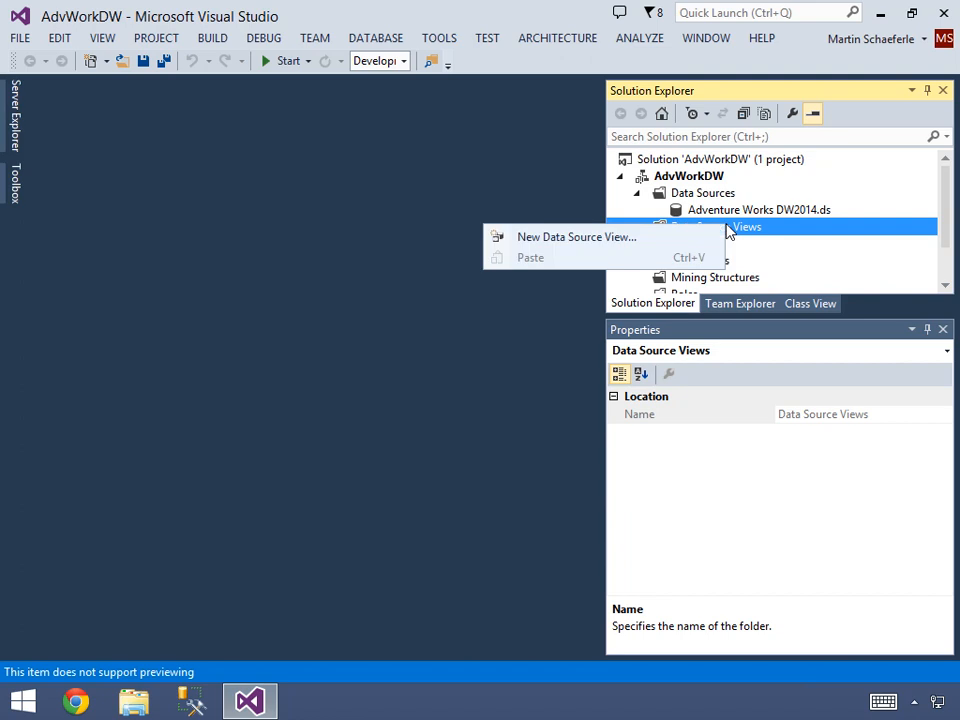
pyautogui.click(608, 241)
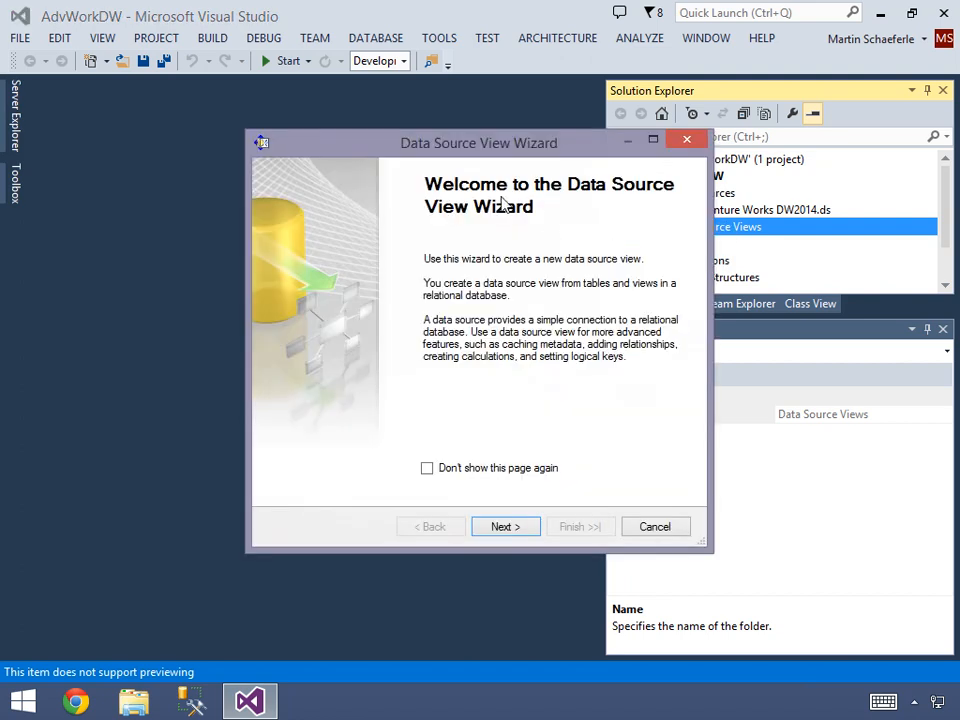
pyautogui.moveTo(450, 152); pyautogui.dragTo(333, 129)
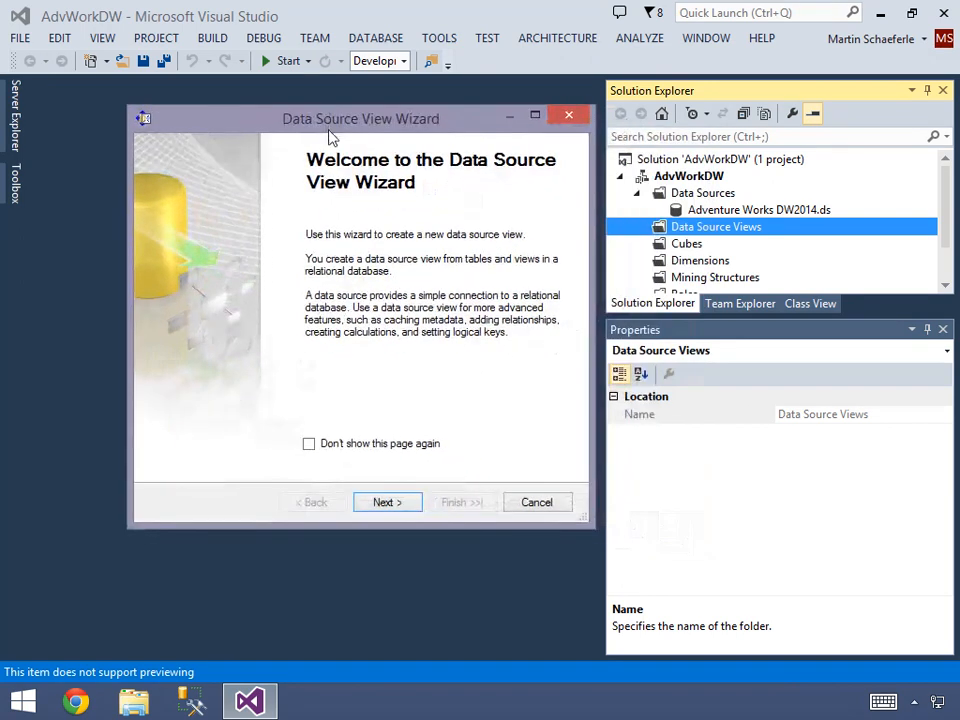
pyautogui.click(401, 508)
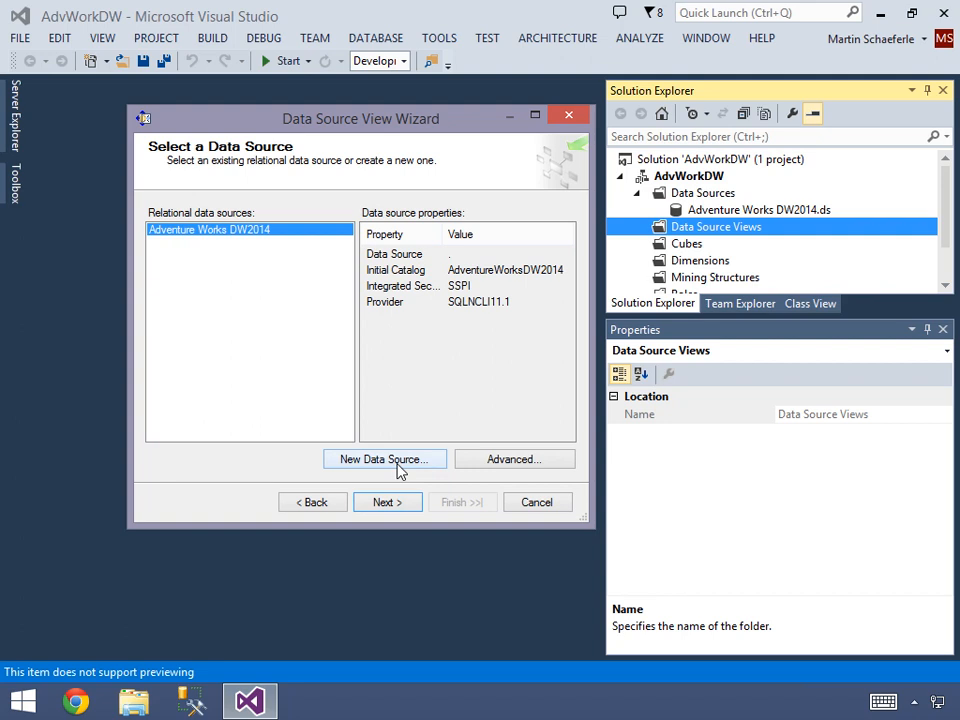
pyautogui.click(396, 500)
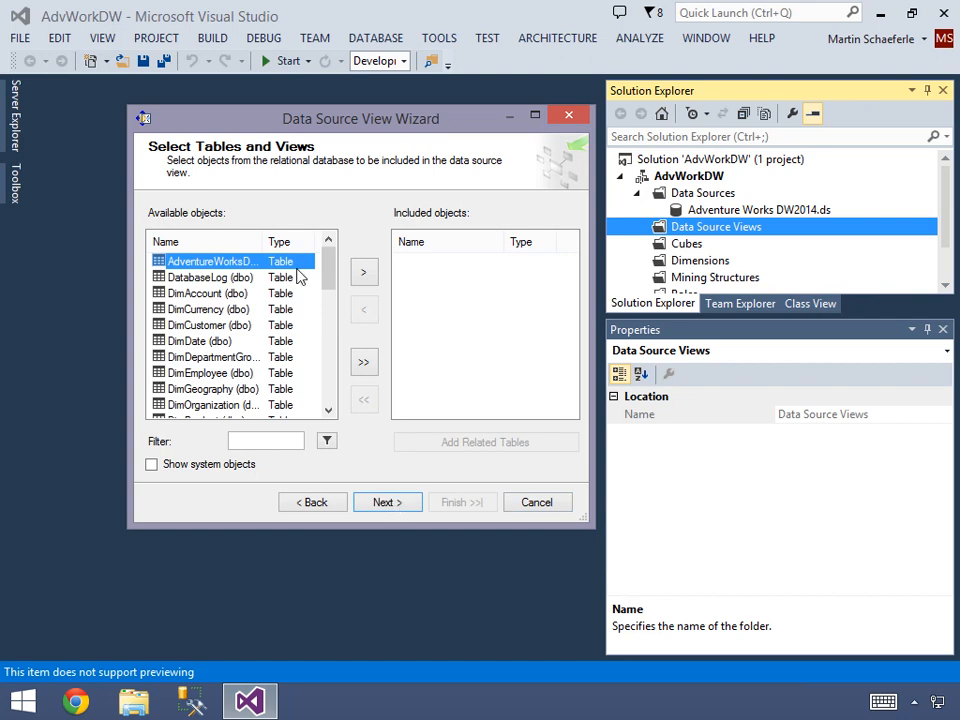
pyautogui.moveTo(227, 124); pyautogui.dragTo(150, 68)
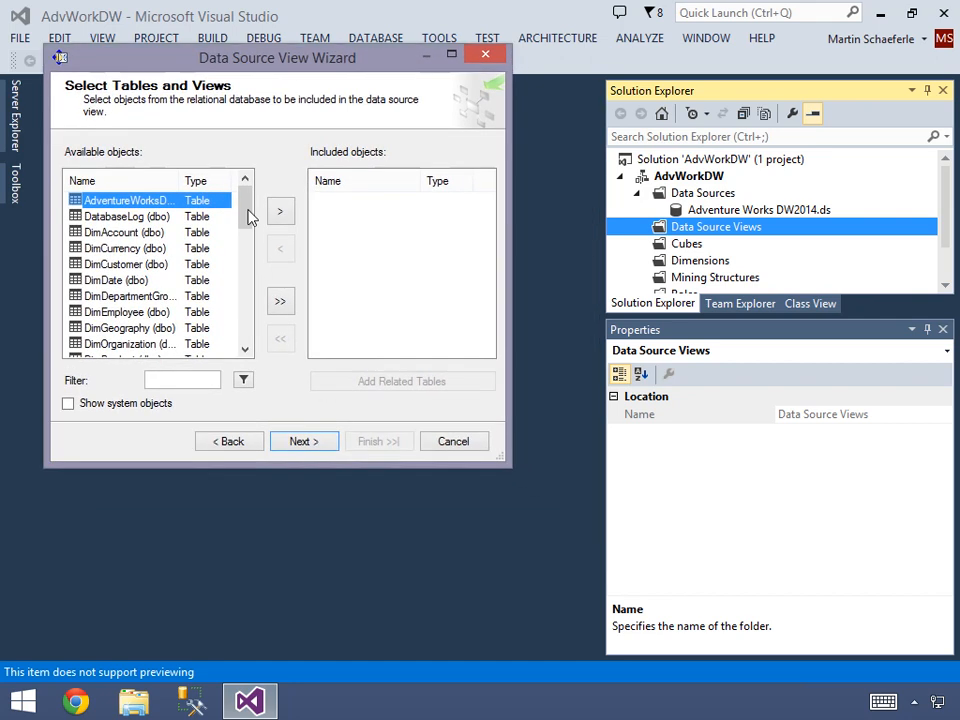
pyautogui.moveTo(512, 462); pyautogui.dragTo(686, 598)
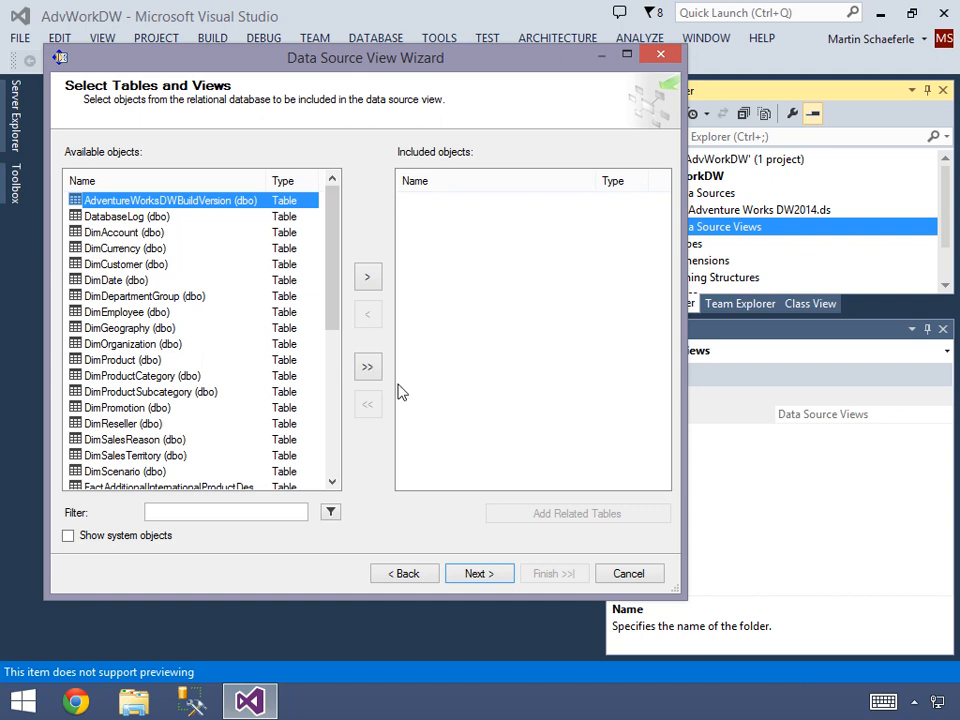
# Step: Include the FactInternetSales table in the data source view
pyautogui.moveTo(337, 305); pyautogui.dragTo(339, 416)
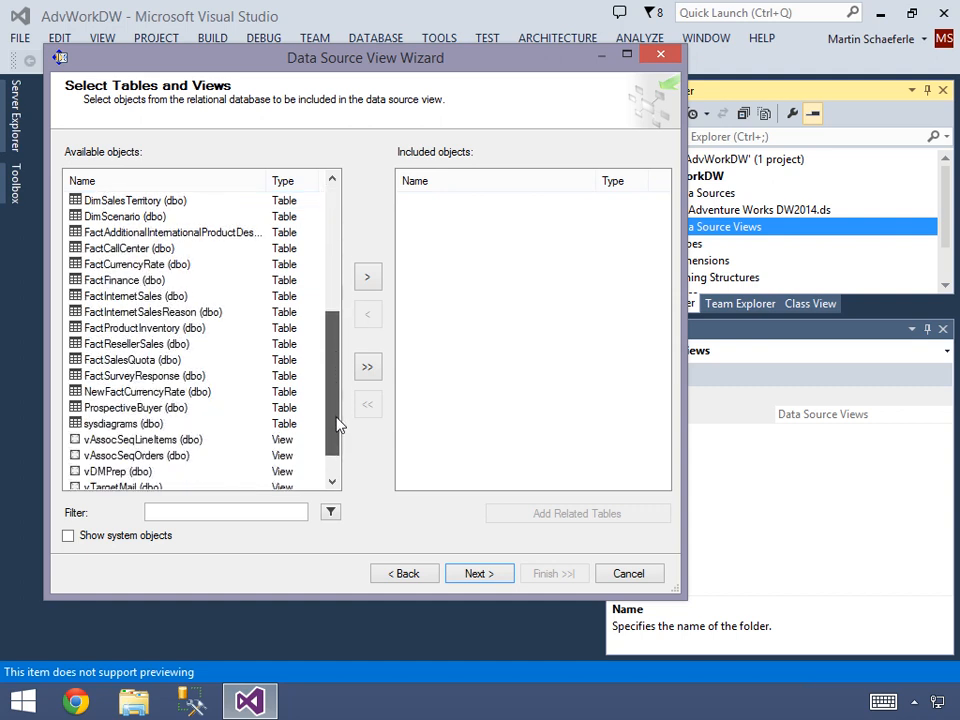
pyautogui.click(128, 298)
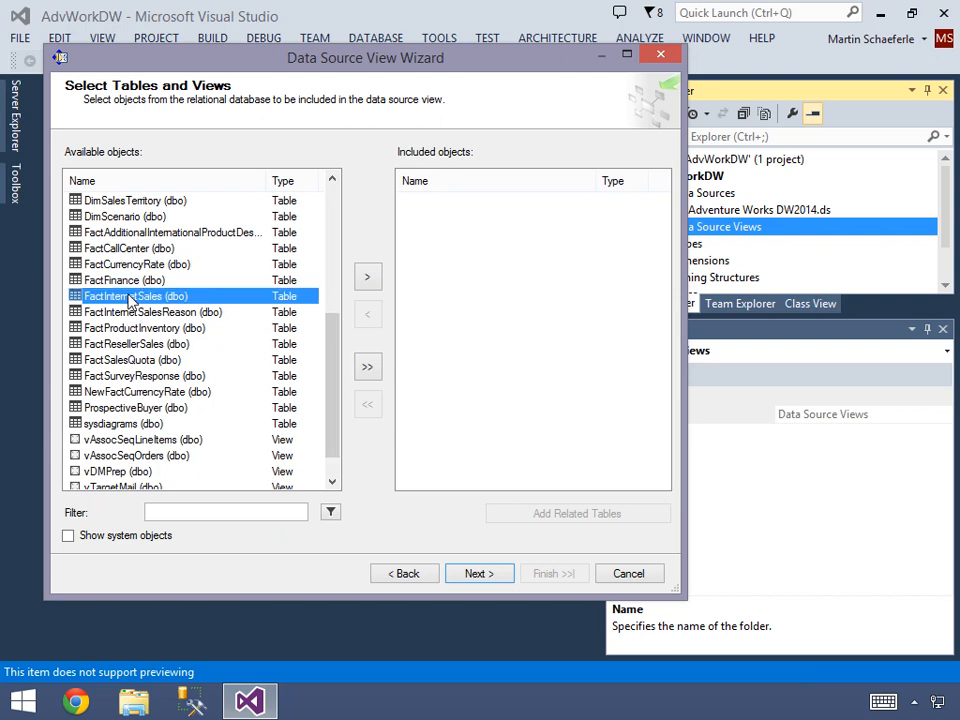
pyautogui.click(367, 279)
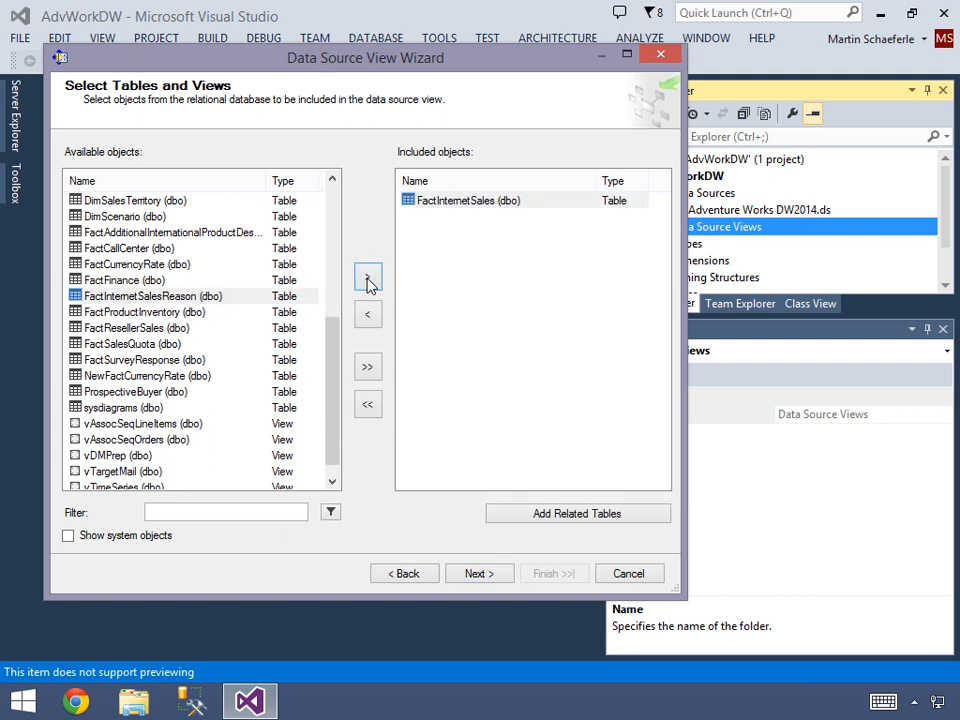
pyautogui.doubleClick(437, 204)
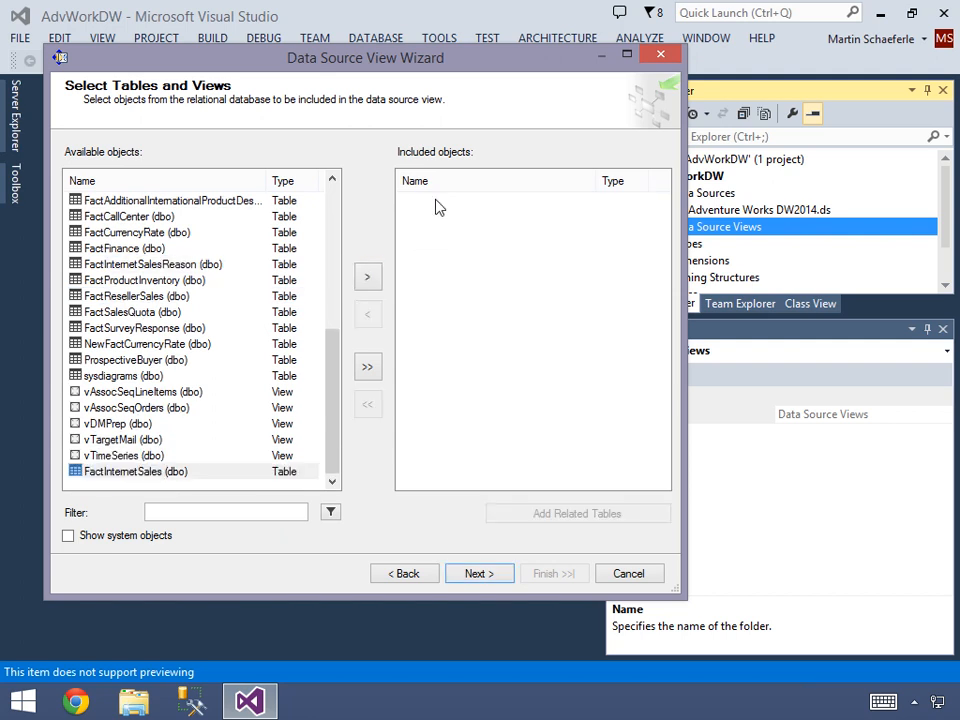
pyautogui.doubleClick(140, 474)
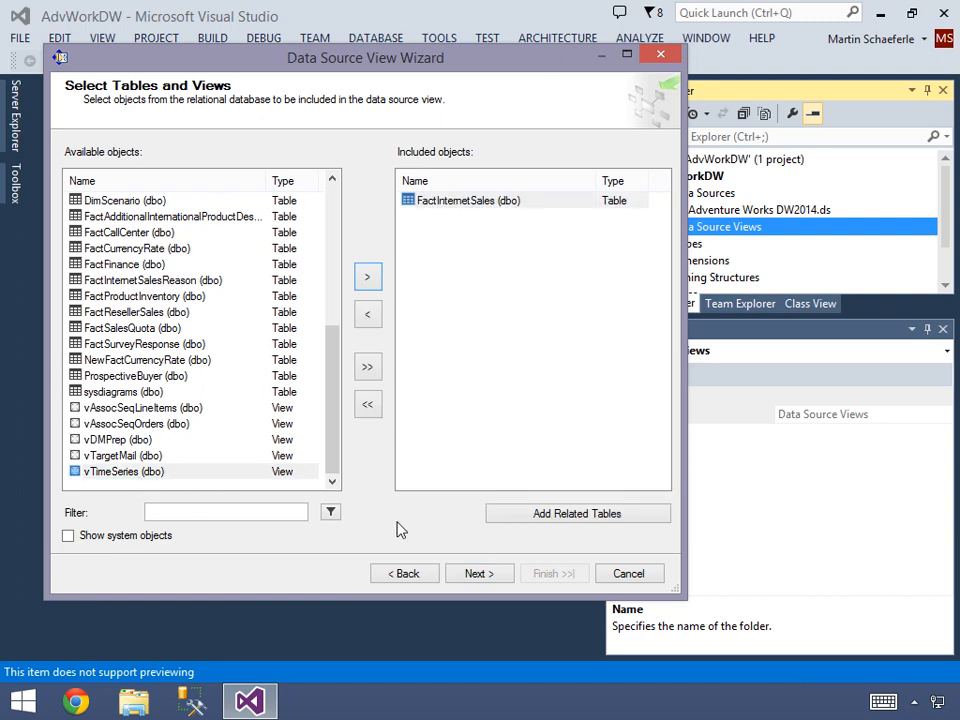
# Step: Add the tables related to FactInternetSales, then remove DimCurrency, FactInternetSalesReason and DimPromotion from the included objects
pyautogui.click(575, 514)
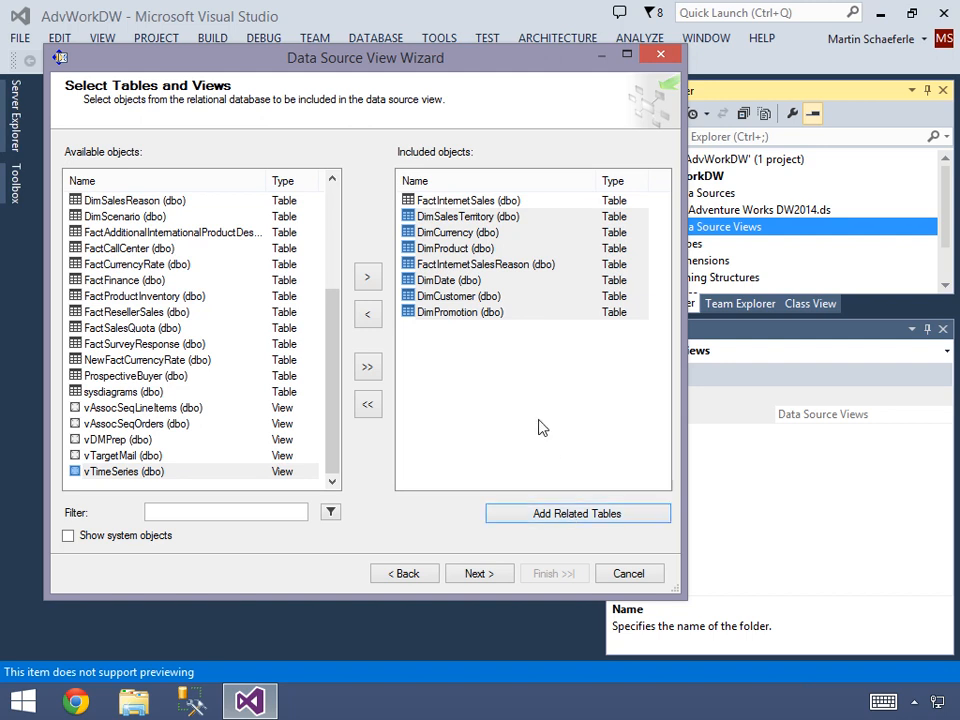
pyautogui.click(493, 374)
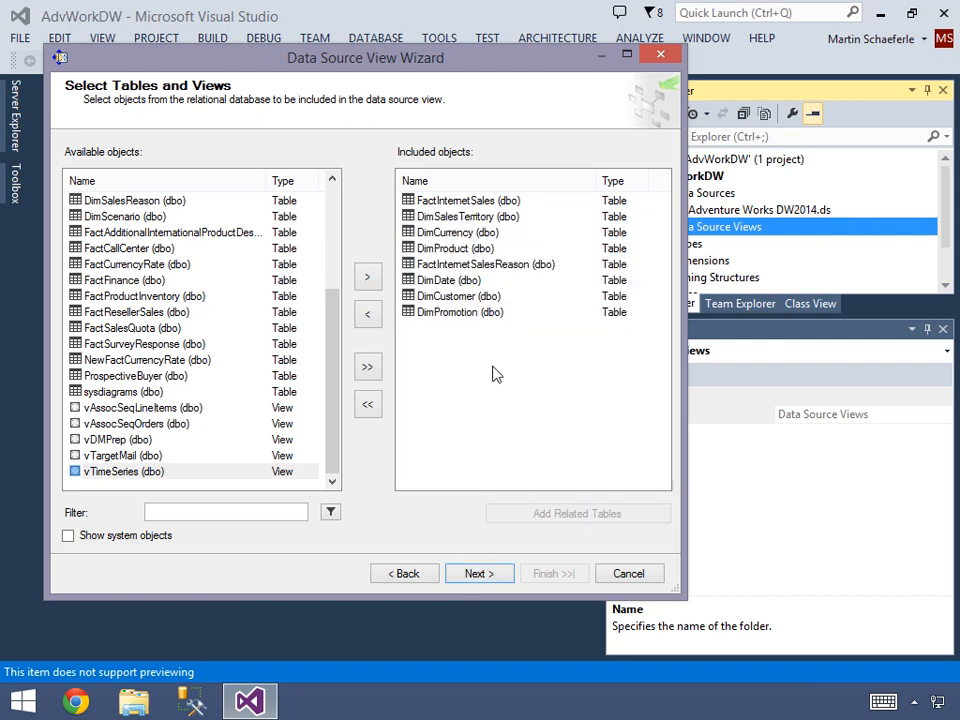
pyautogui.doubleClick(465, 236)
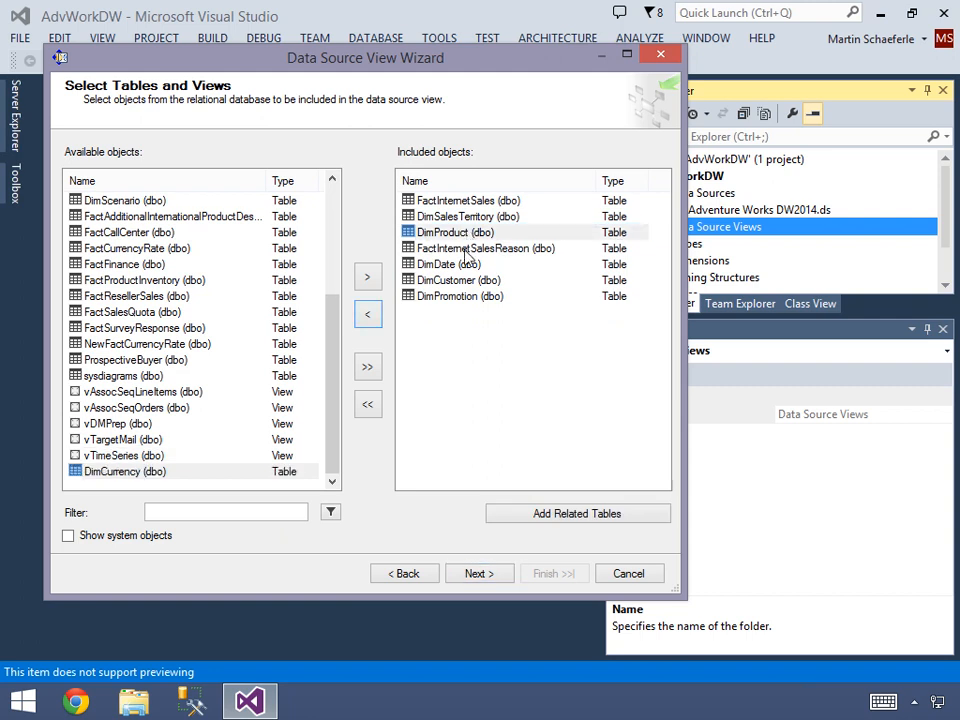
pyautogui.doubleClick(465, 250)
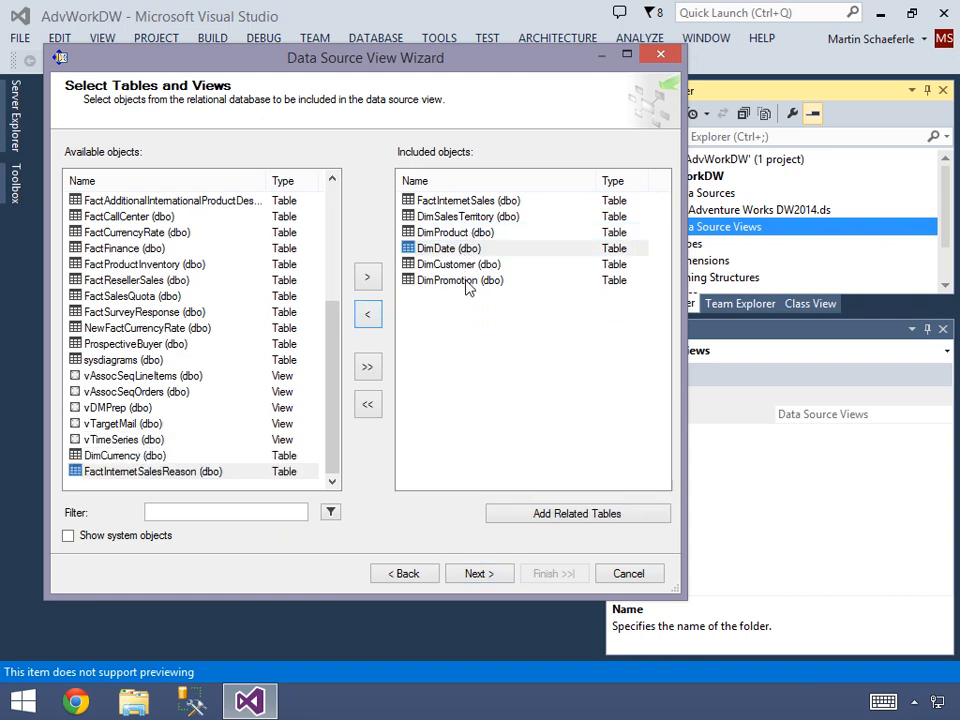
pyautogui.doubleClick(465, 282)
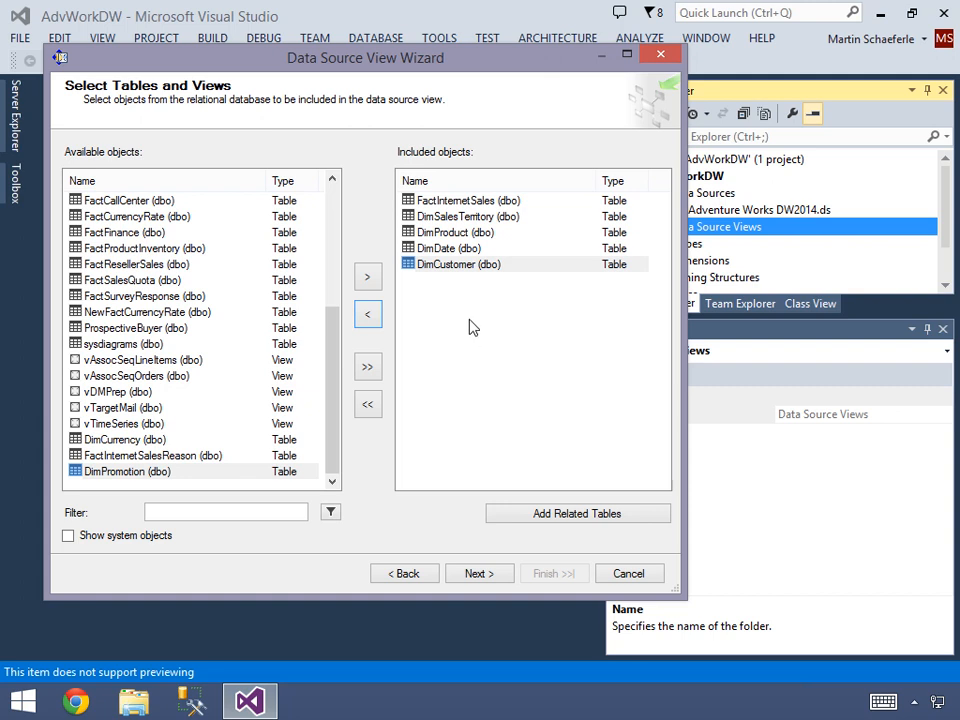
# Step: Include the DimProductSubcategory and DimProductCategory tables to complement DimProduct in the data source view
pyautogui.click(471, 237)
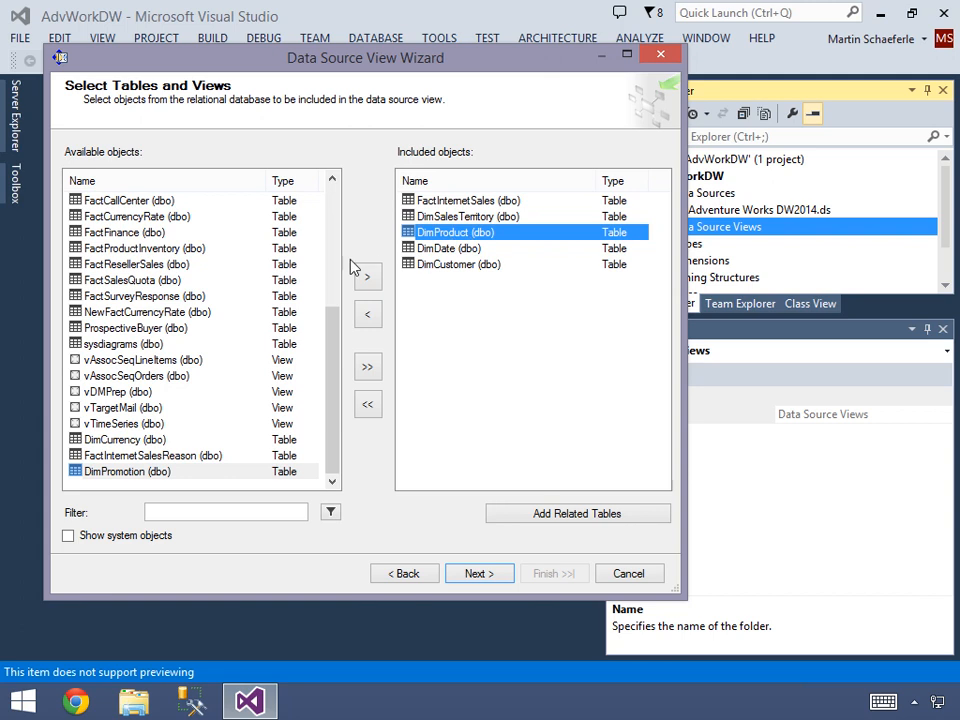
pyautogui.scroll(5, 256, 258)
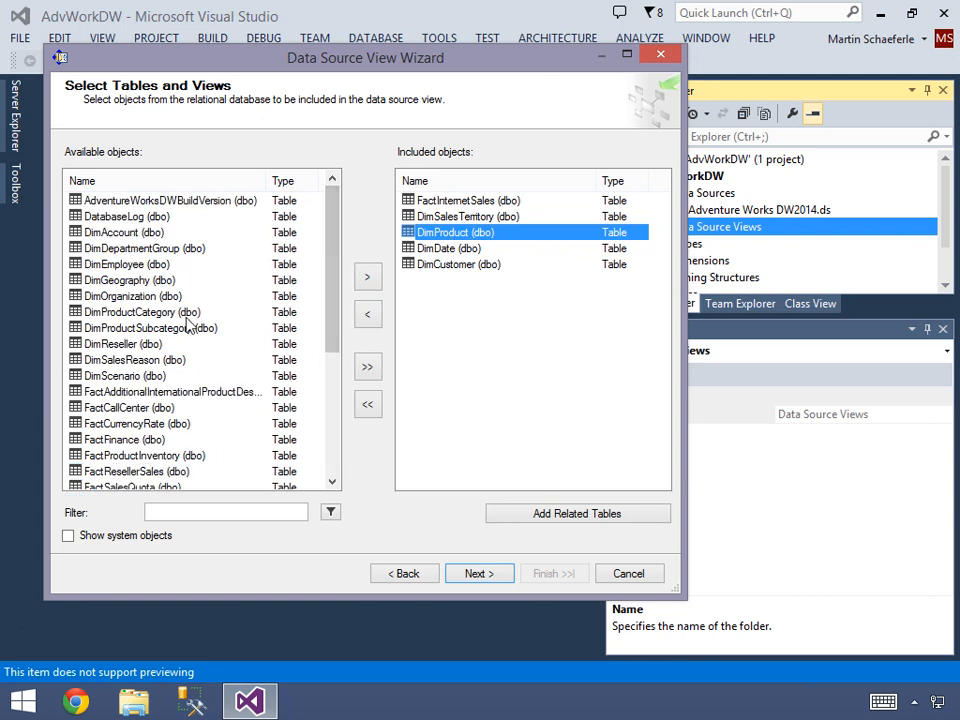
pyautogui.click(171, 313)
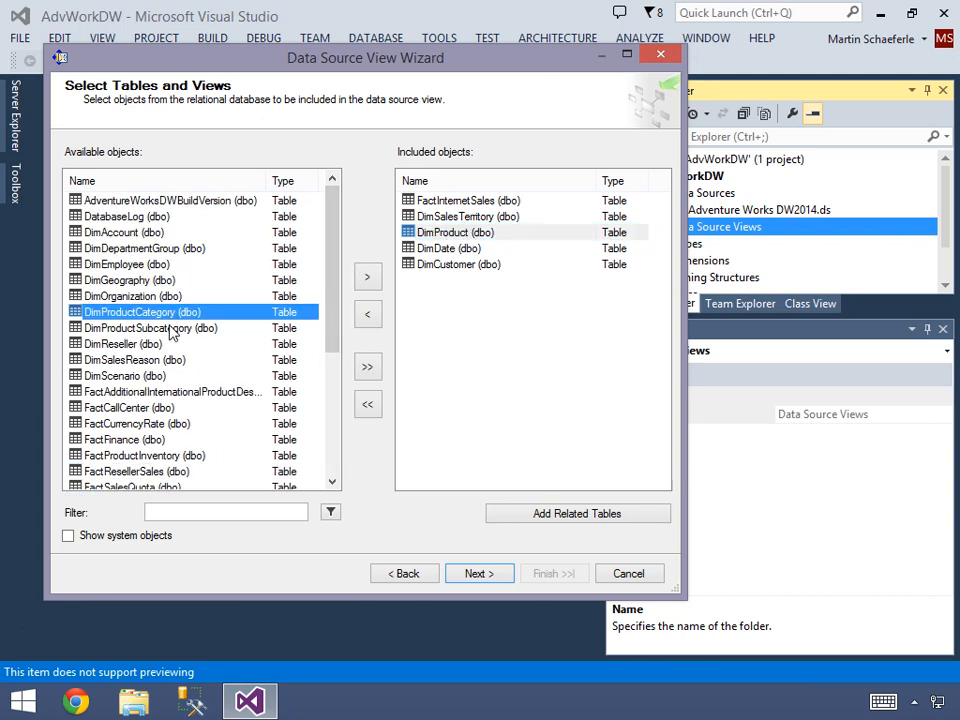
pyautogui.click(172, 331)
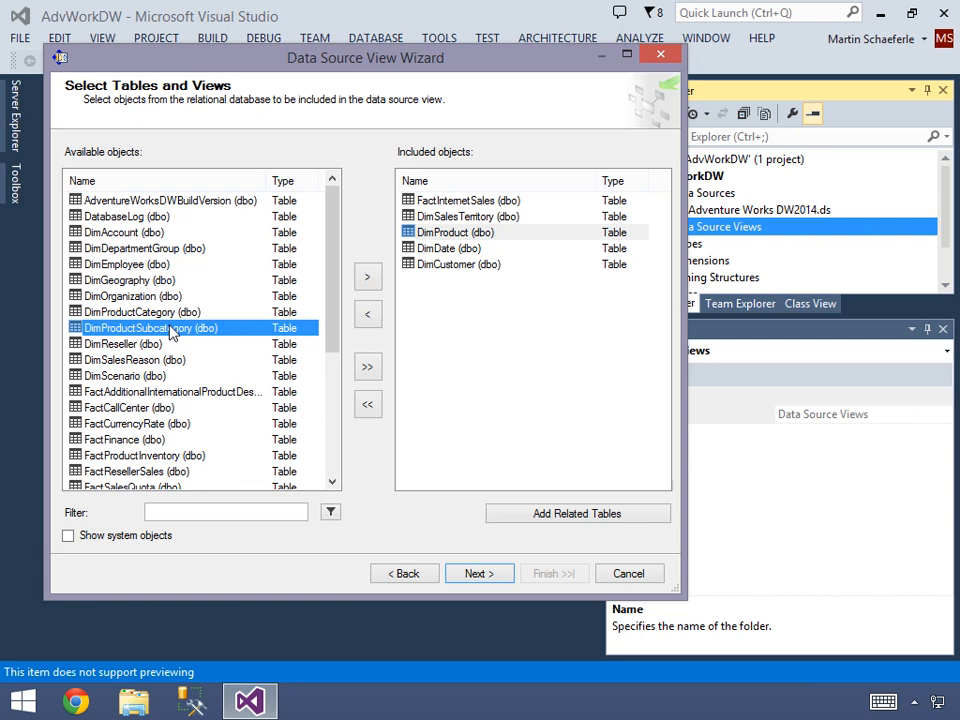
pyautogui.doubleClick(169, 328)
pyautogui.doubleClick(170, 313)
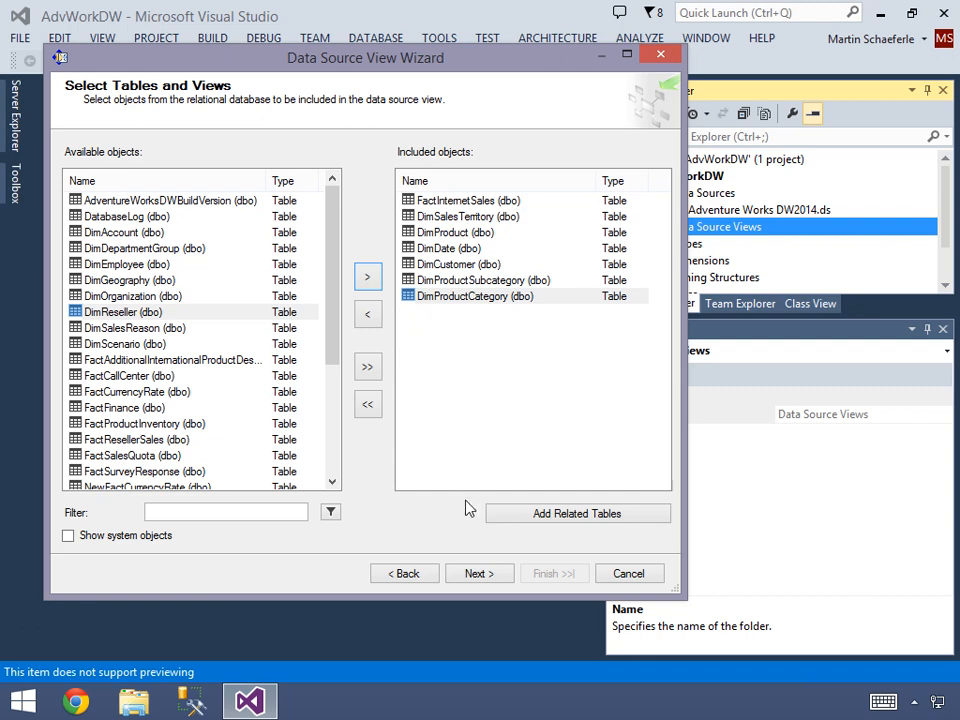
# Step: Keep the name Adventure Works DW2014 and finish creating the data source view
pyautogui.click(479, 576)
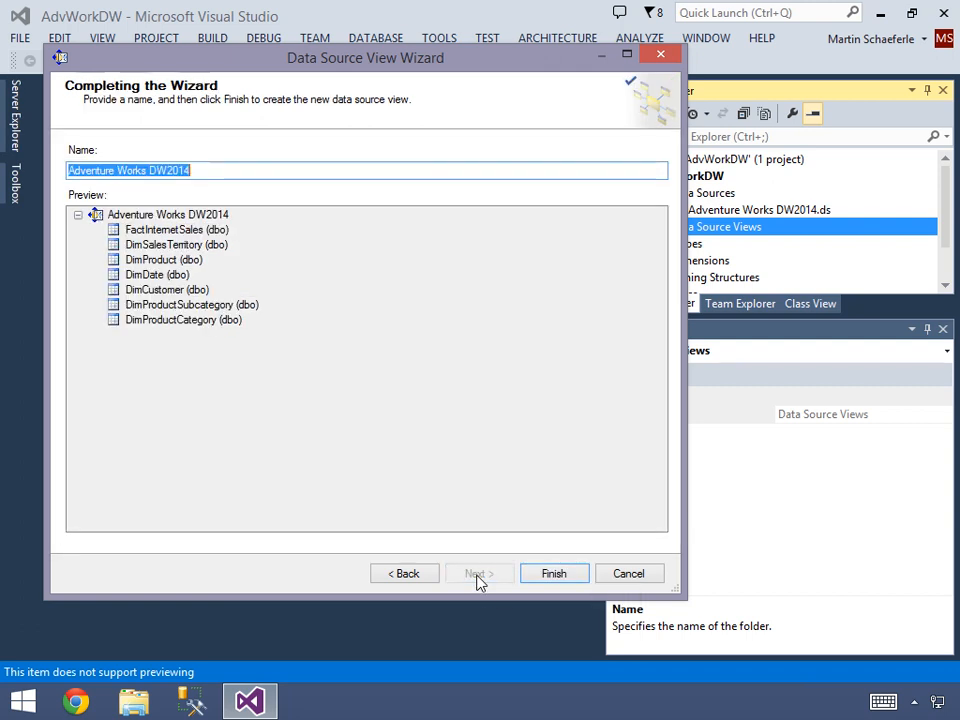
pyautogui.click(221, 170)
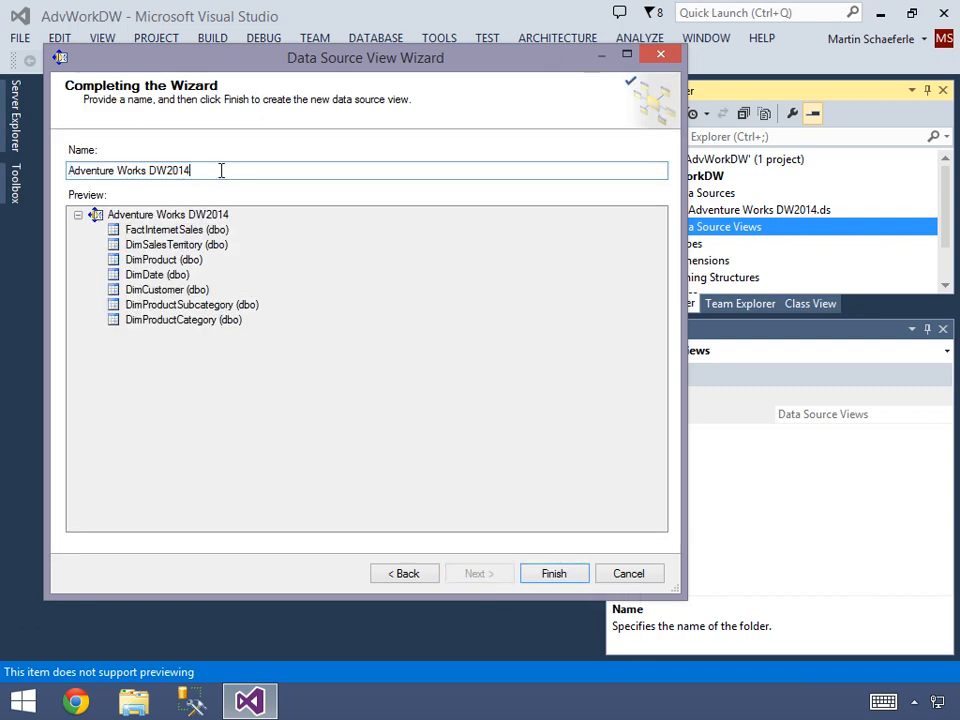
pyautogui.click(554, 576)
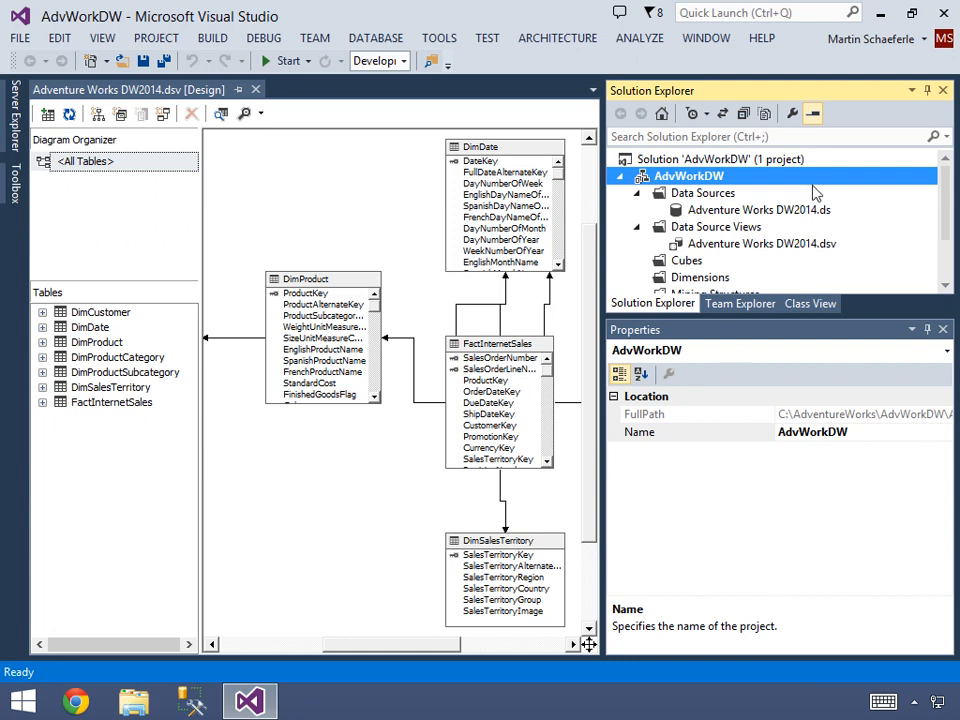
# Step: Auto-hide the Solution Explorer and Properties panes and move the DimProductSubcategory table beneath DimProduct in the diagram
pyautogui.click(927, 90)
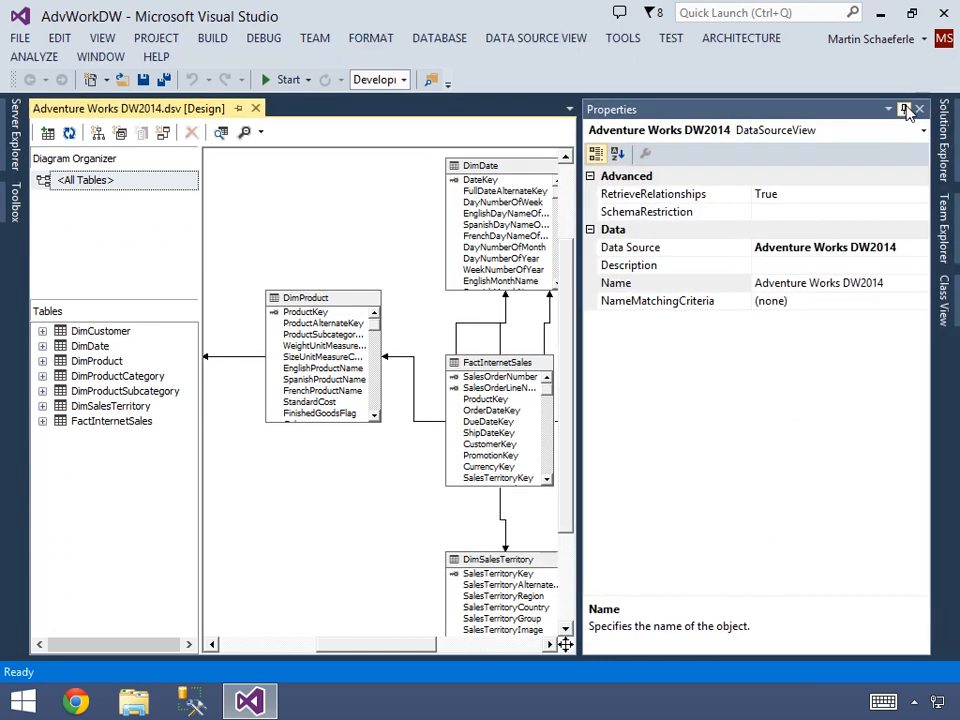
pyautogui.click(906, 110)
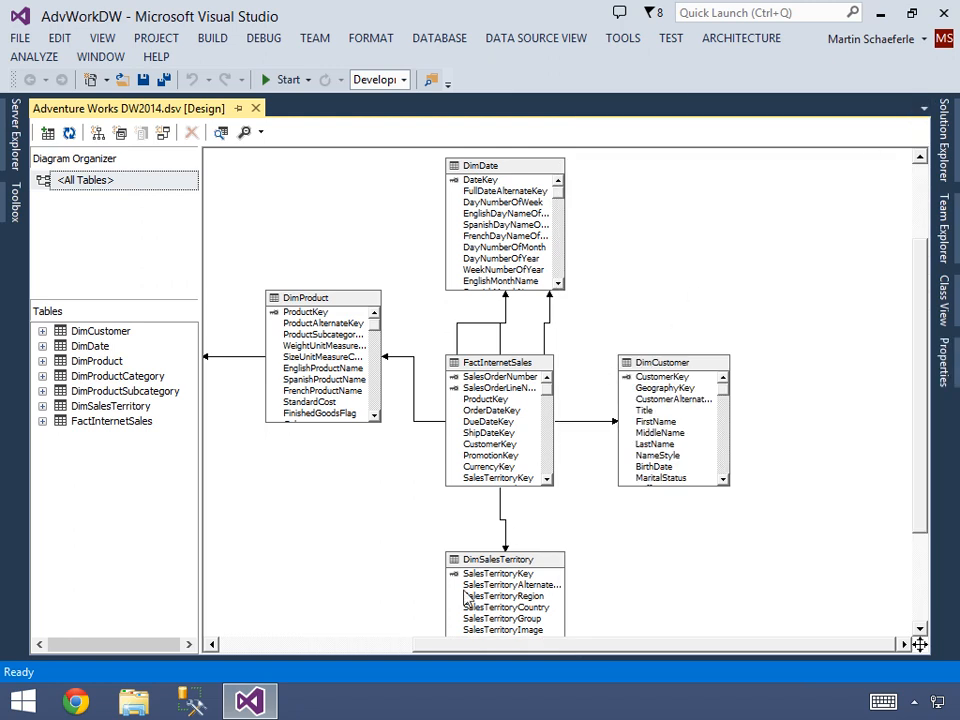
pyautogui.moveTo(487, 650); pyautogui.dragTo(388, 642)
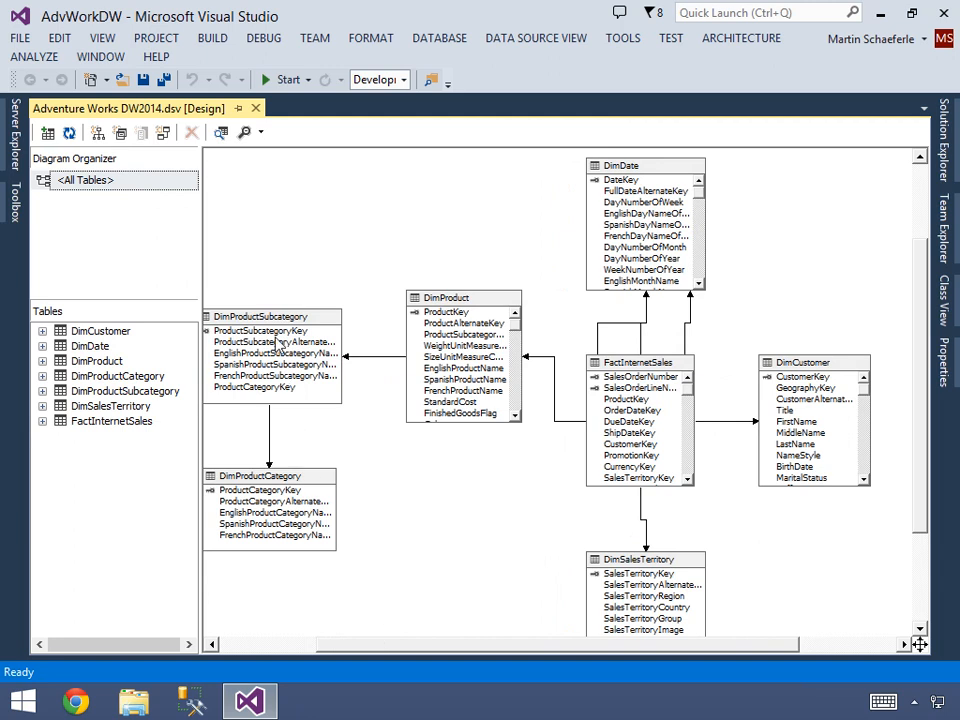
pyautogui.moveTo(266, 323); pyautogui.dragTo(439, 466)
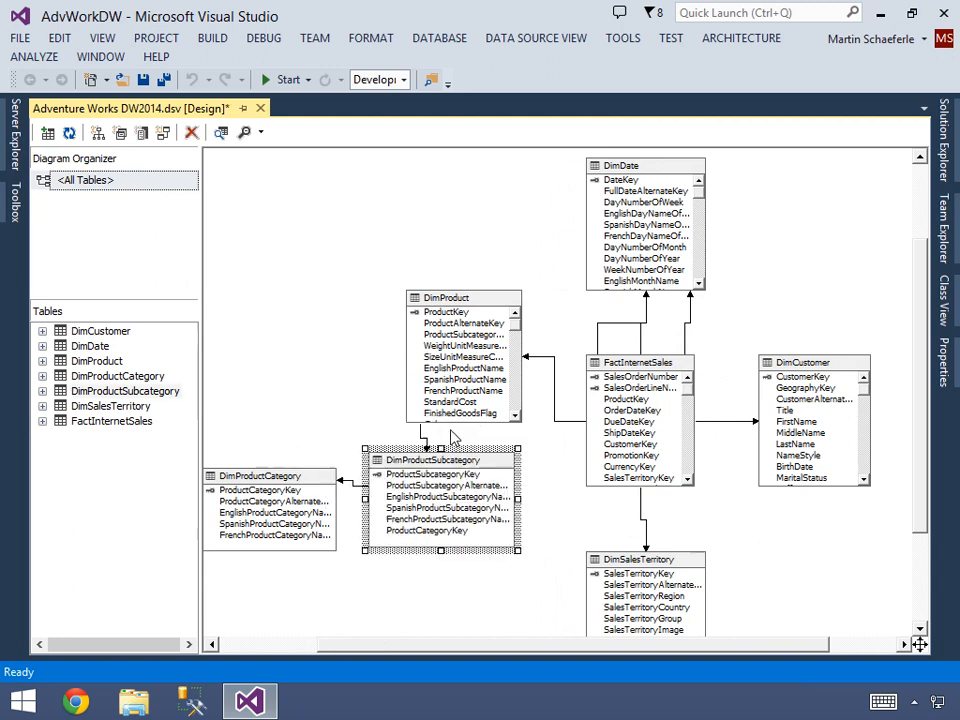
# Step: Move DimProduct higher with DimProductSubcategory and DimProductCategory stacked beneath it, and bring DimSalesTerritory closer to FactInternetSales
pyautogui.click(435, 313)
pyautogui.moveTo(461, 292); pyautogui.dragTo(455, 236)
pyautogui.moveTo(476, 460); pyautogui.dragTo(475, 408)
pyautogui.moveTo(308, 487); pyautogui.dragTo(495, 557)
pyautogui.moveTo(618, 565); pyautogui.dragTo(620, 521)
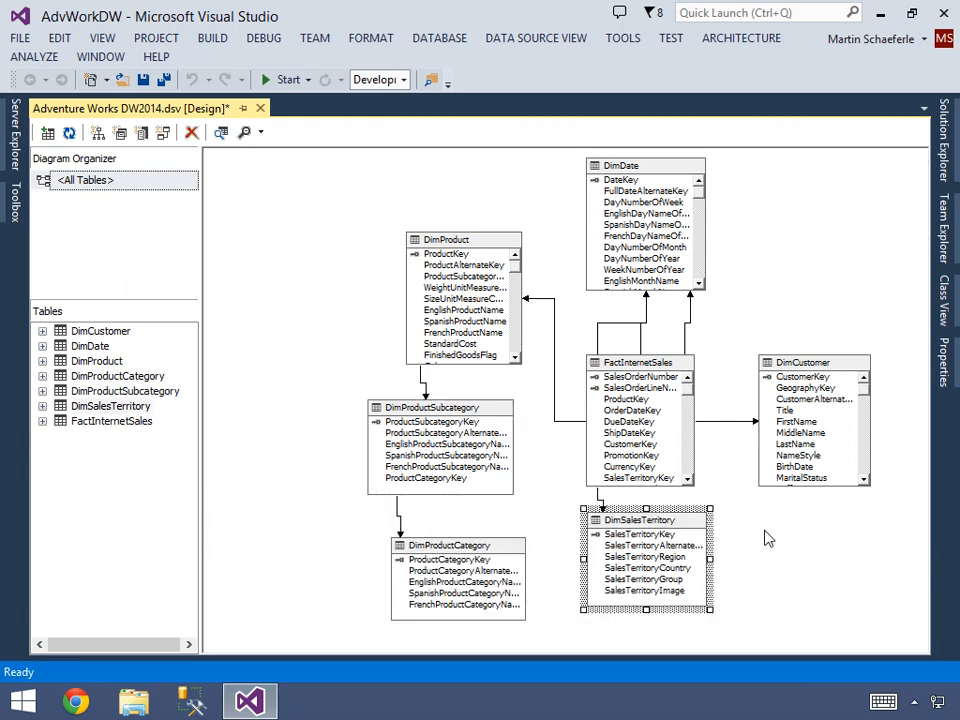
# Step: Zoom the data source view diagram to fit all of its tables
pyautogui.rightClick(766, 533)
pyautogui.moveTo(600, 493)
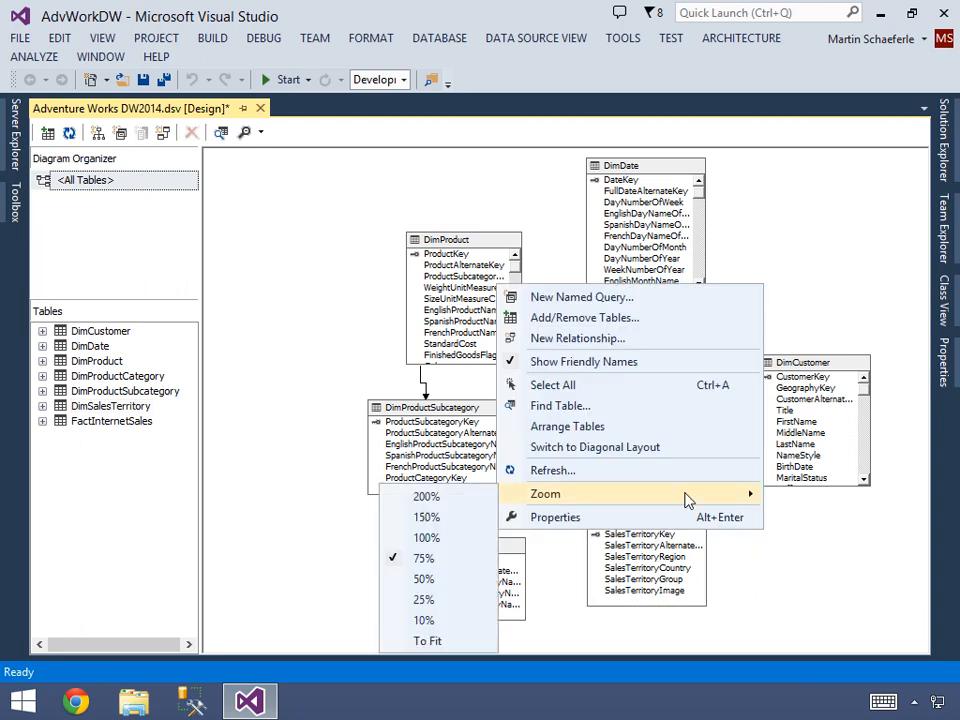
pyautogui.click(467, 639)
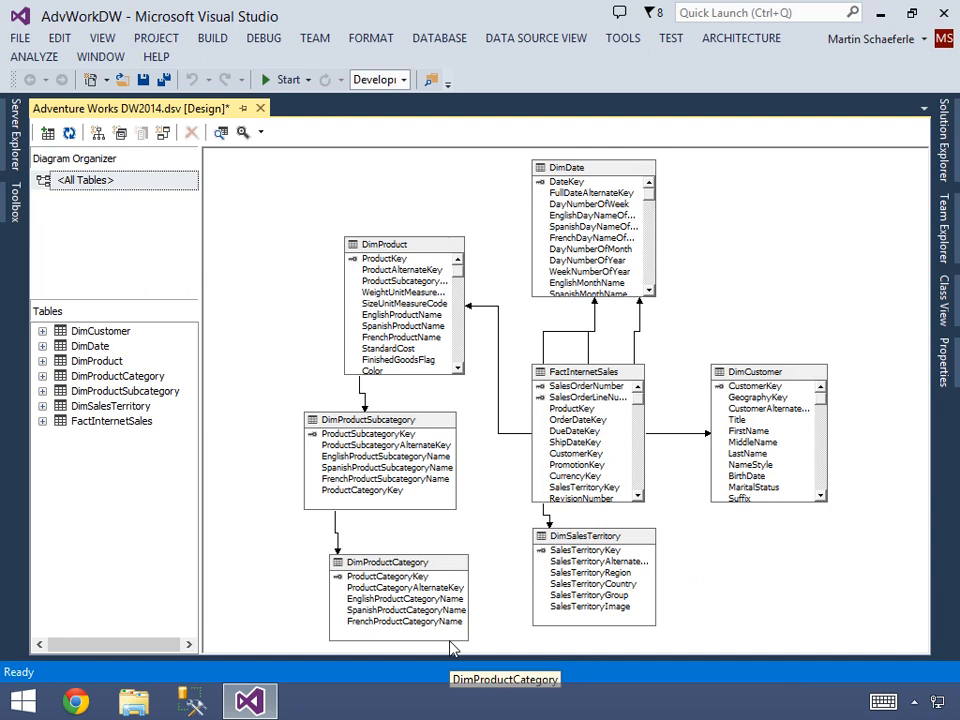
# Step: Begin replacing DimProductCategory with a new named query, excluding the ProductCategoryAlternateKey and SpanishProductCategoryName columns
pyautogui.click(422, 570)
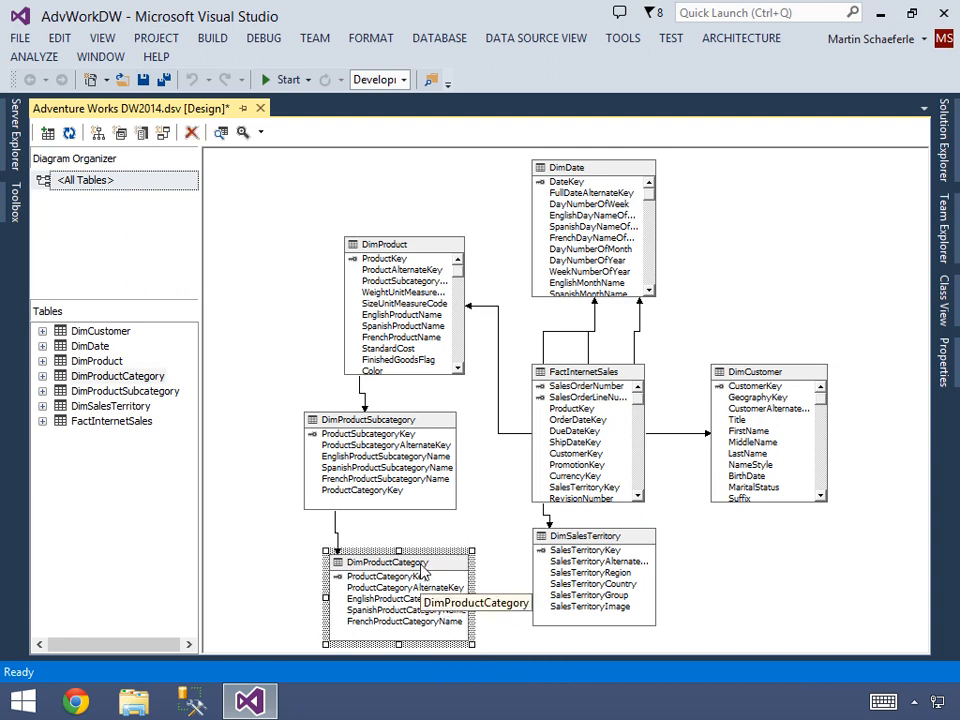
pyautogui.rightClick(422, 566)
pyautogui.moveTo(491, 488)
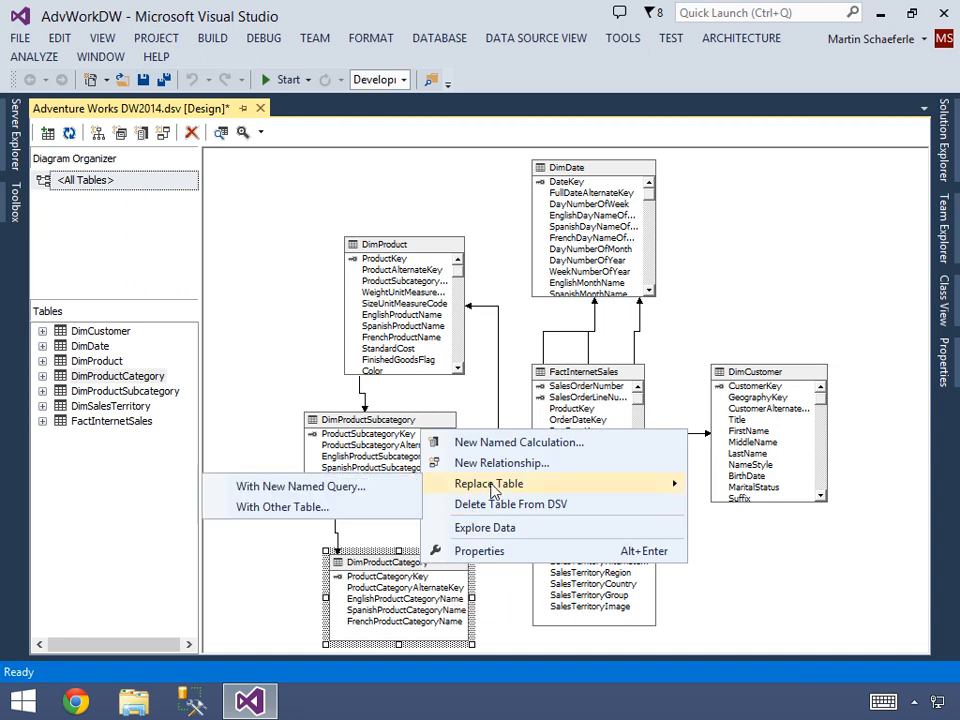
pyautogui.click(367, 488)
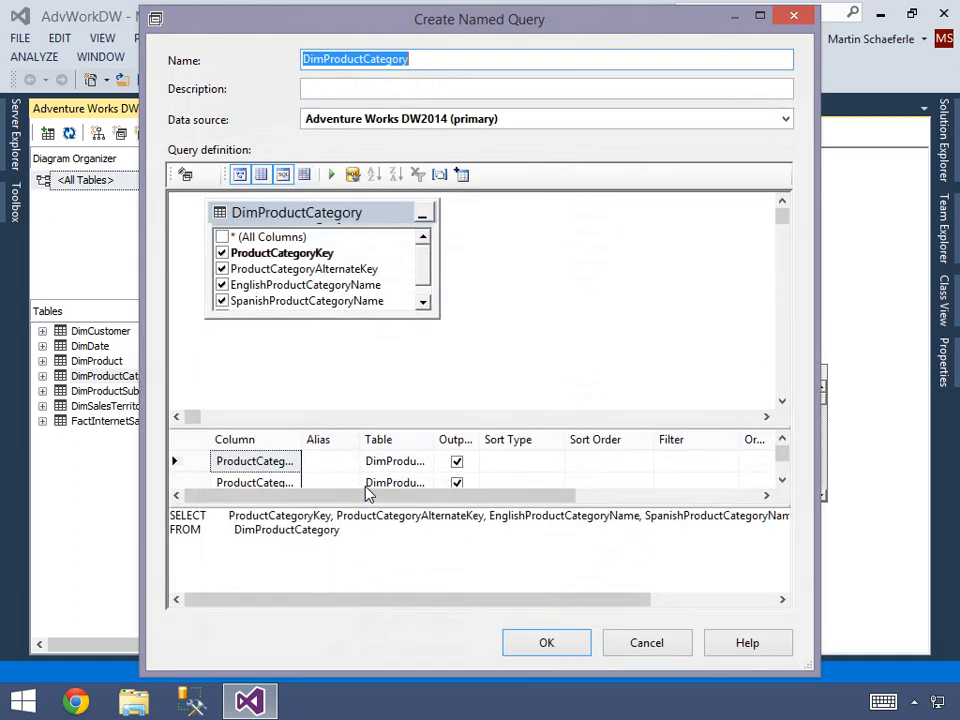
pyautogui.click(351, 533)
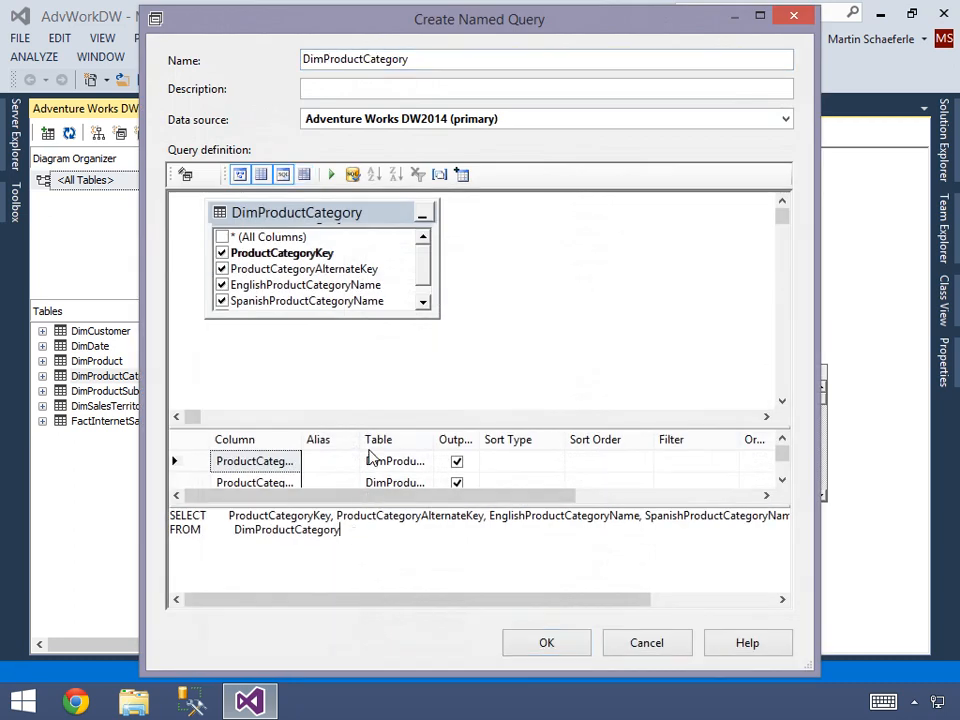
pyautogui.moveTo(373, 424); pyautogui.dragTo(380, 335)
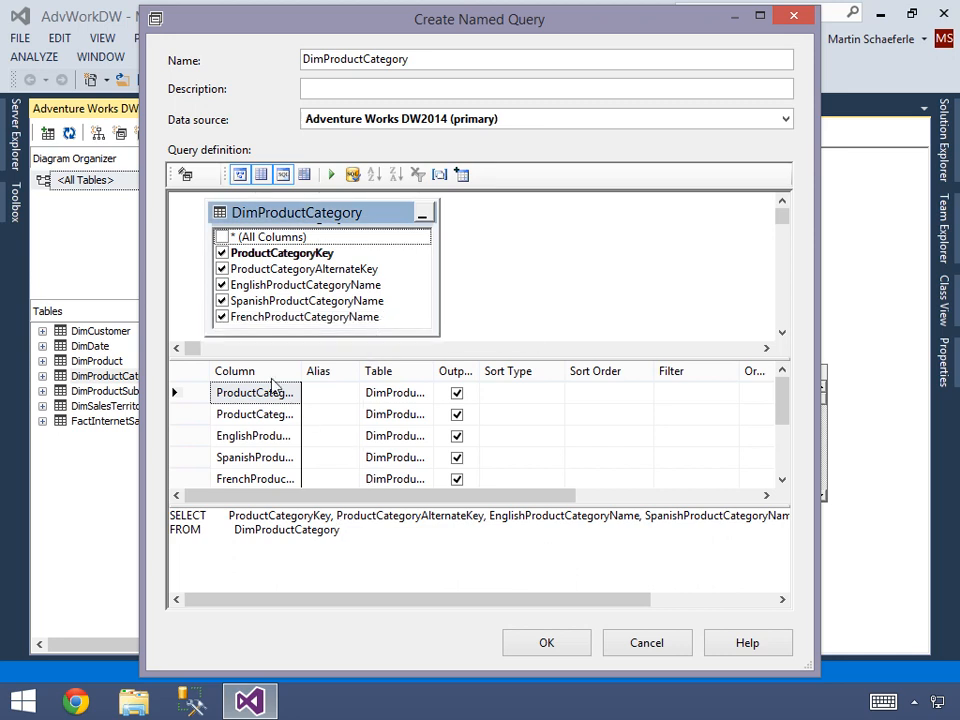
pyautogui.click(222, 269)
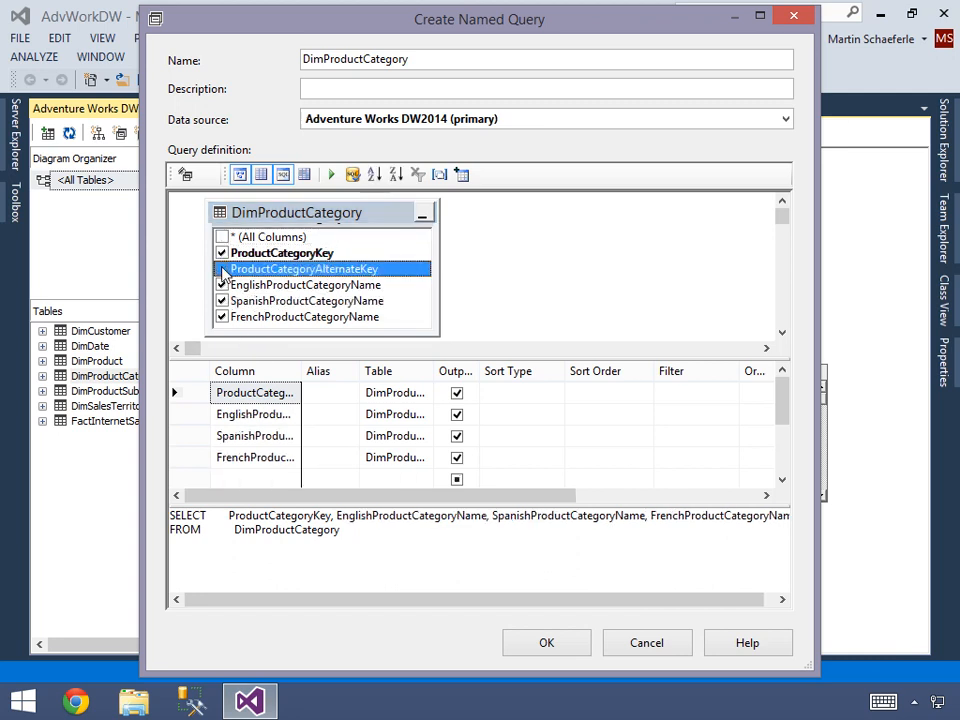
pyautogui.click(222, 301)
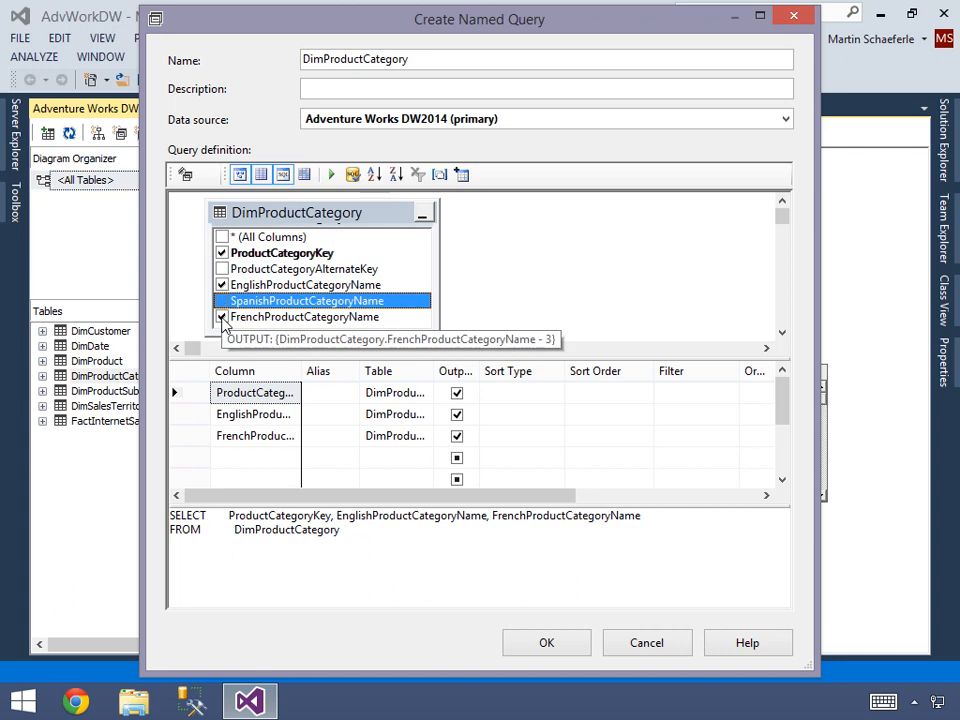
pyautogui.click(222, 317)
pyautogui.click(222, 317)
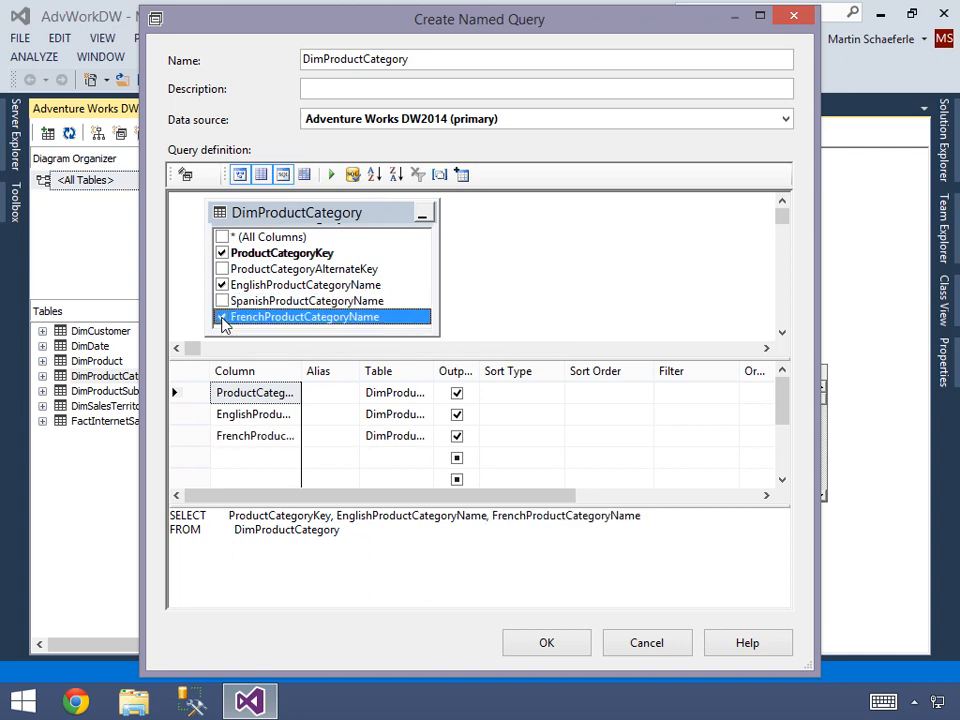
# Step: Remove FrenchProductCategoryName from the query's SELECT statement, keep FROM on its own line, and run the query
pyautogui.click(486, 518)
pyautogui.hotkey('shift', 'End')
pyautogui.press('Delete')
pyautogui.press('Delete')
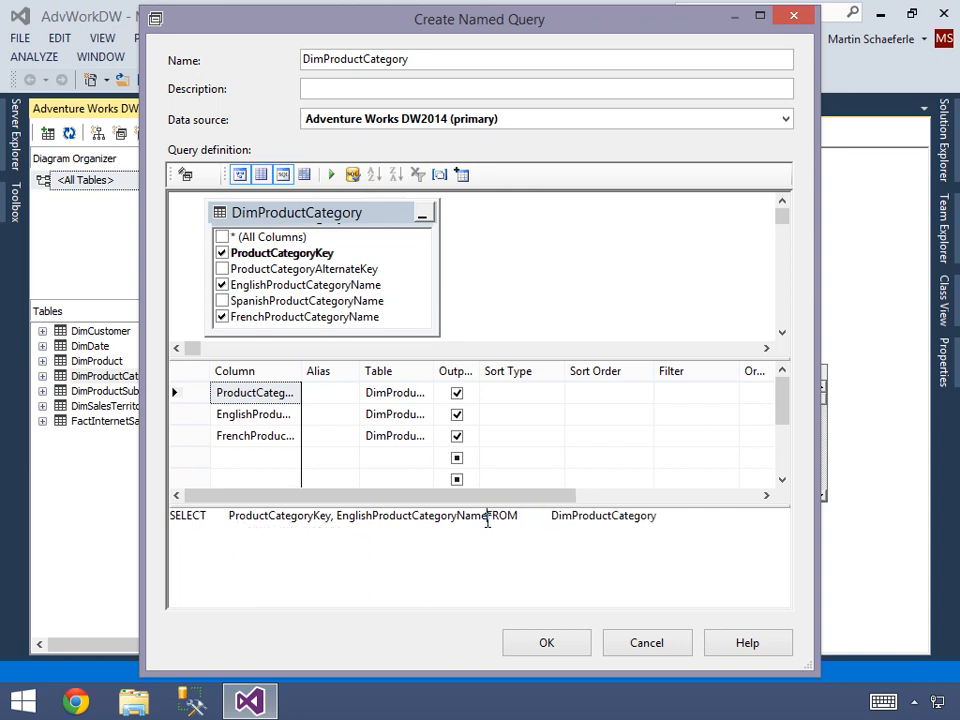
pyautogui.press('Return')
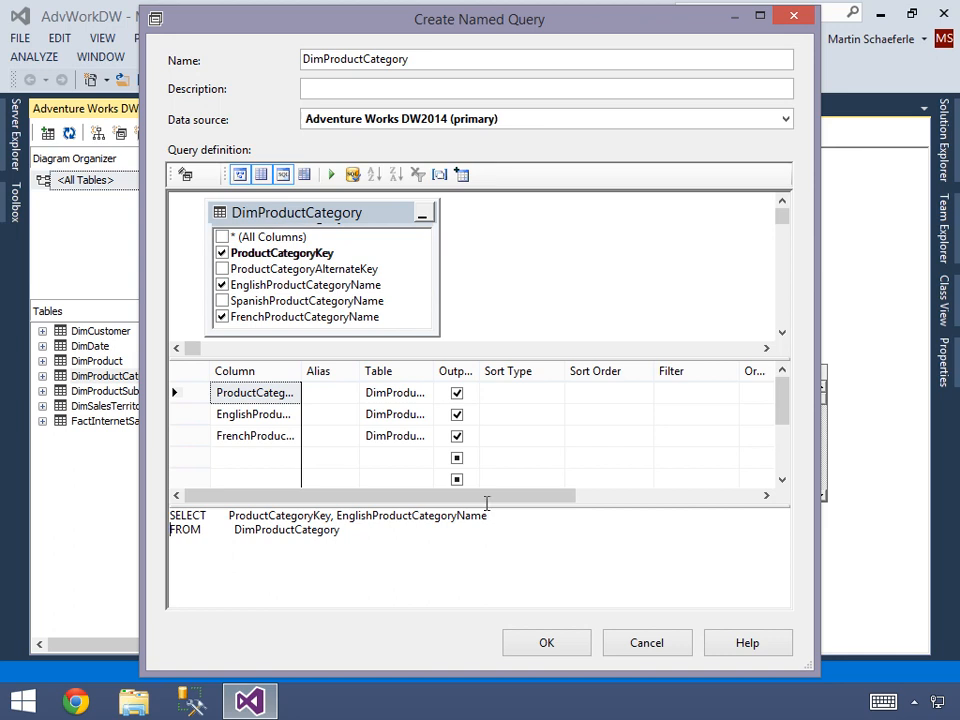
pyautogui.click(333, 178)
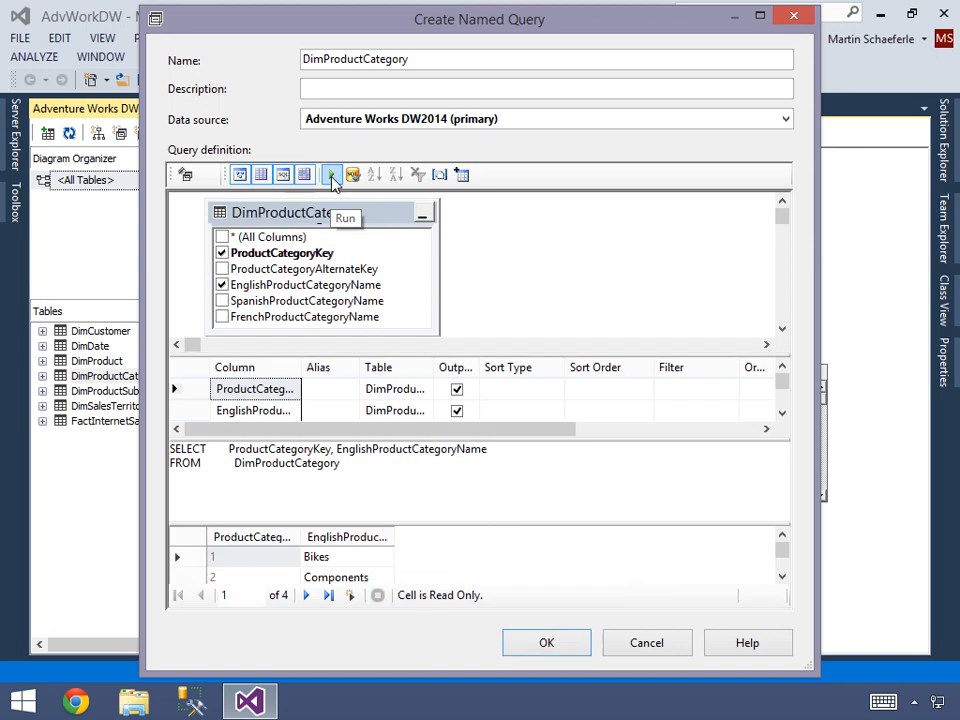
# Step: Accept the named query for DimProductCategory and shorten its table box in the diagram to fit the remaining columns
pyautogui.click(308, 557)
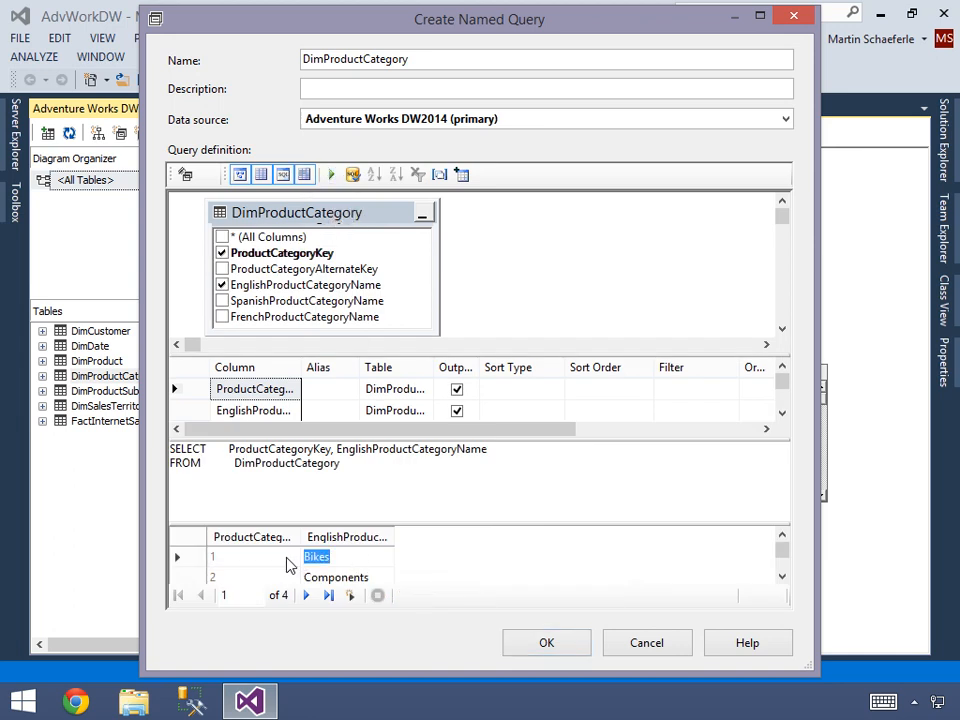
pyautogui.click(288, 557)
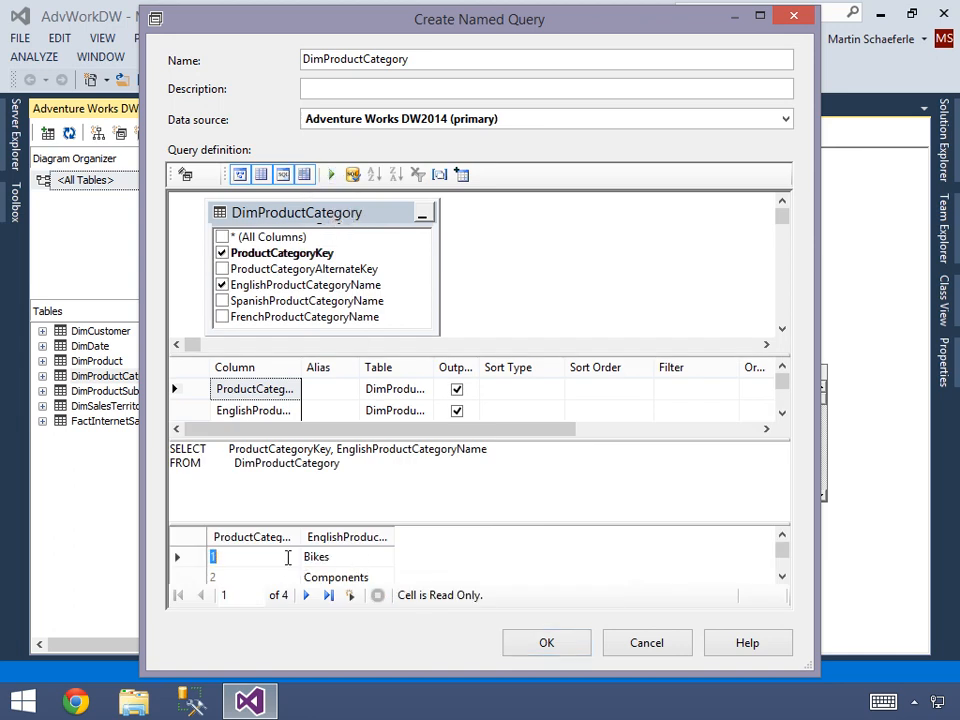
pyautogui.click(544, 642)
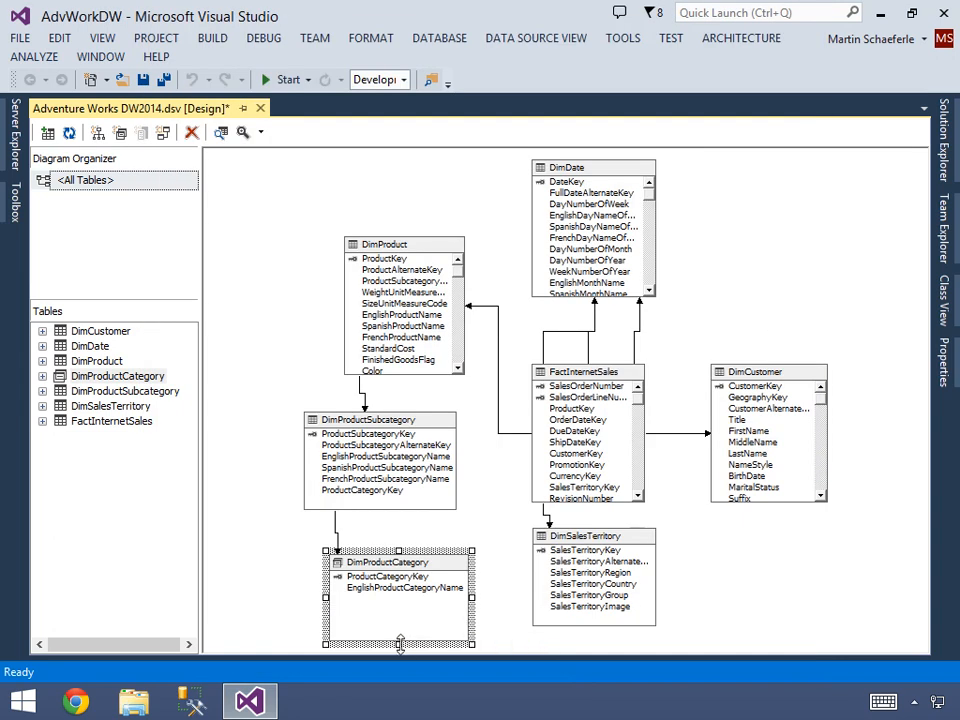
pyautogui.moveTo(399, 645); pyautogui.dragTo(399, 604)
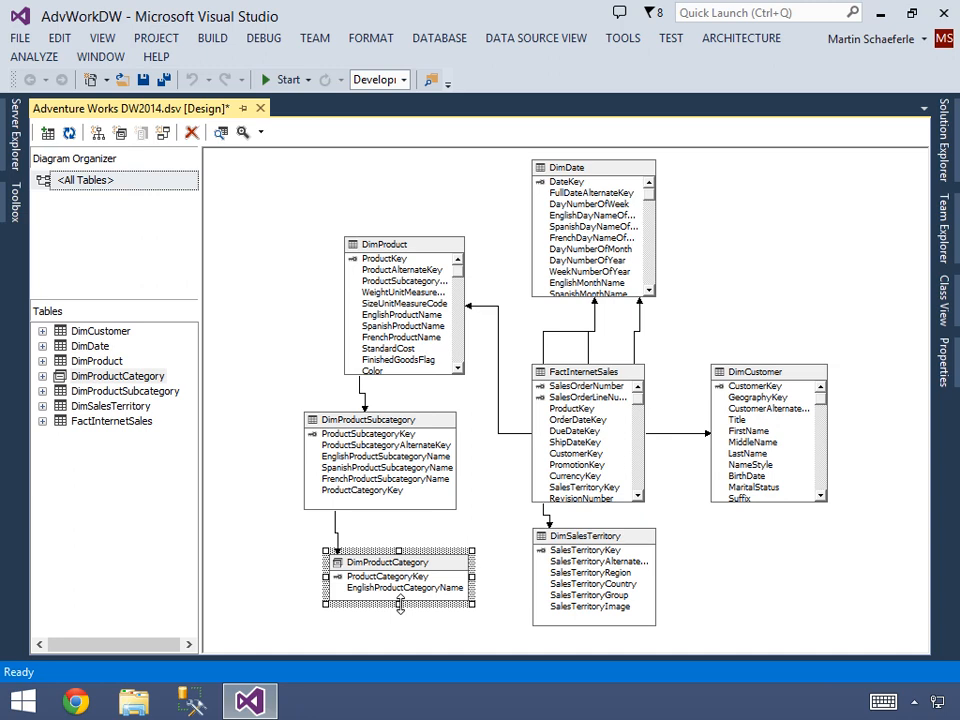
# Step: Start a new named query in the data source view and add the vDMPrep view to it
pyautogui.rightClick(254, 338)
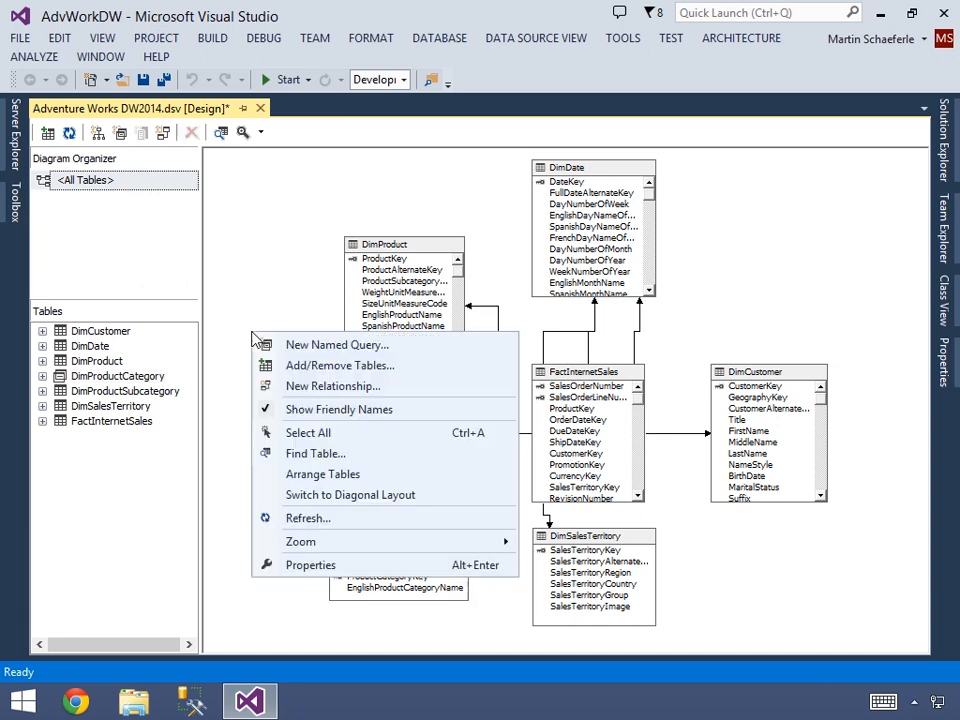
pyautogui.click(320, 347)
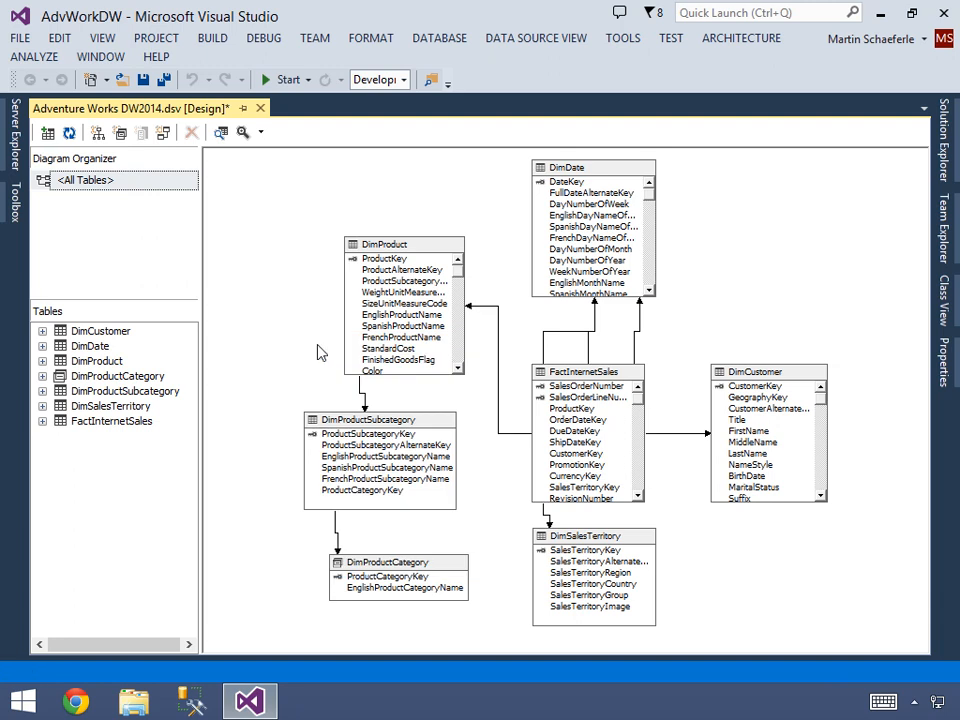
pyautogui.rightClick(315, 292)
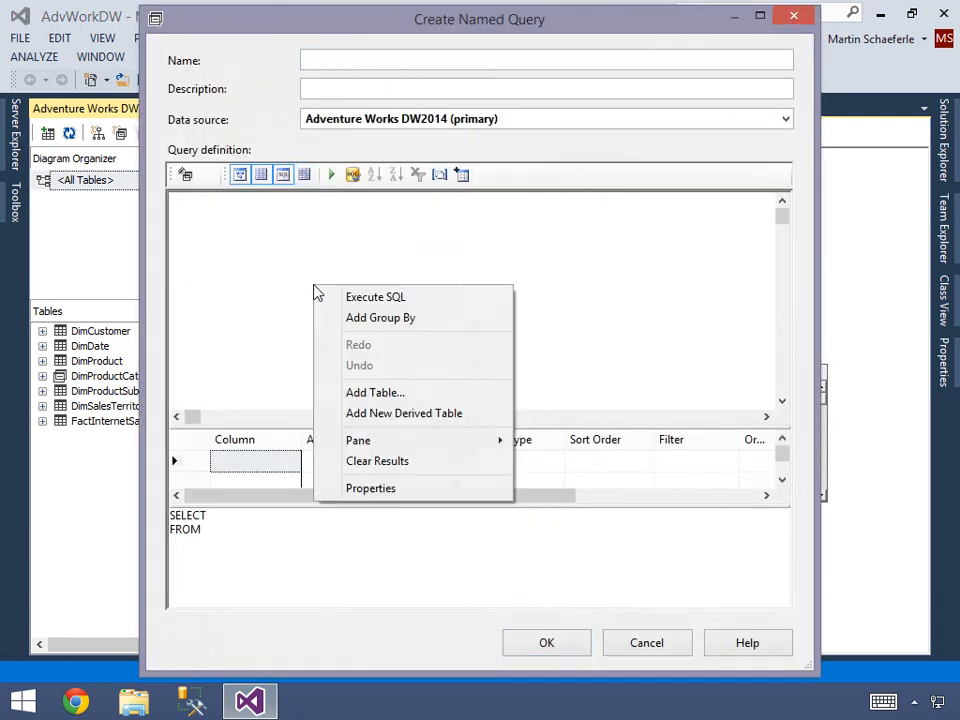
pyautogui.click(371, 393)
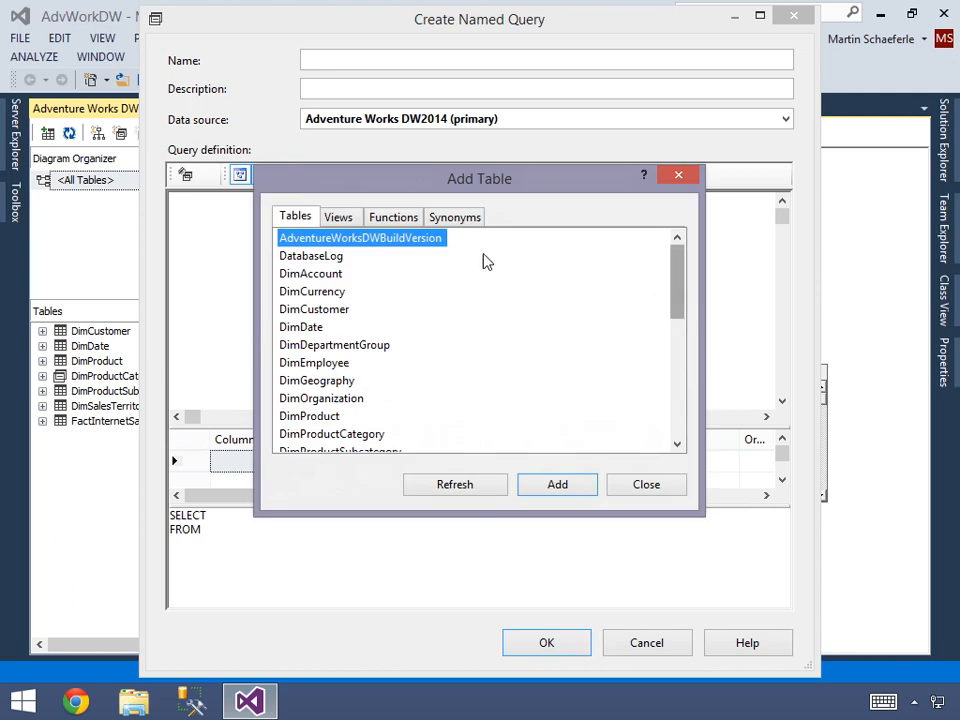
pyautogui.click(339, 217)
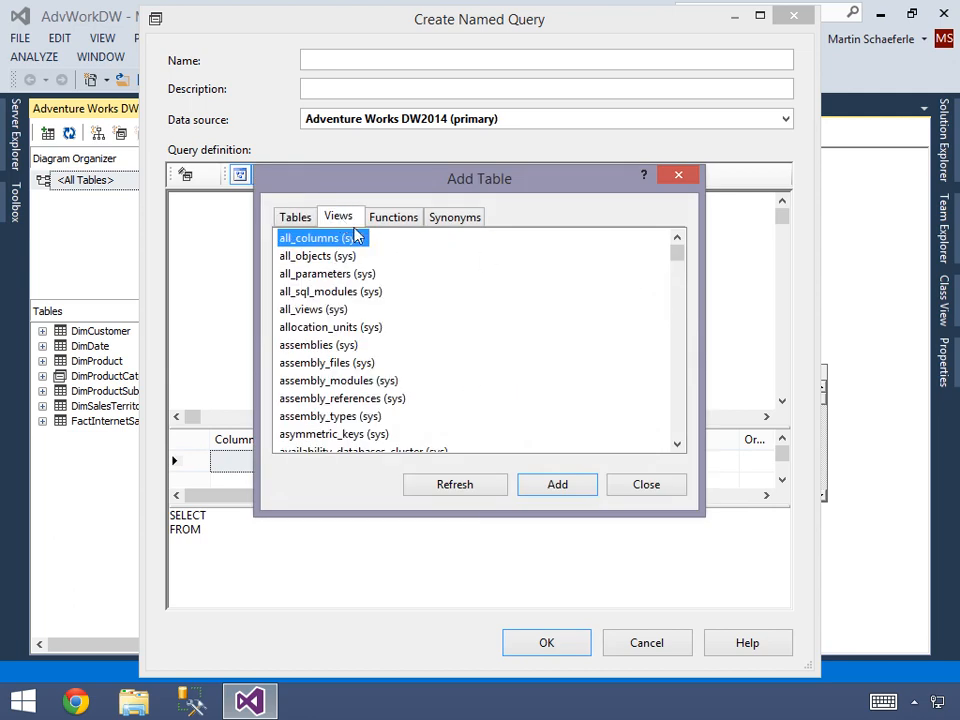
pyautogui.moveTo(679, 256); pyautogui.dragTo(686, 446)
pyautogui.scroll(4, 680, 355)
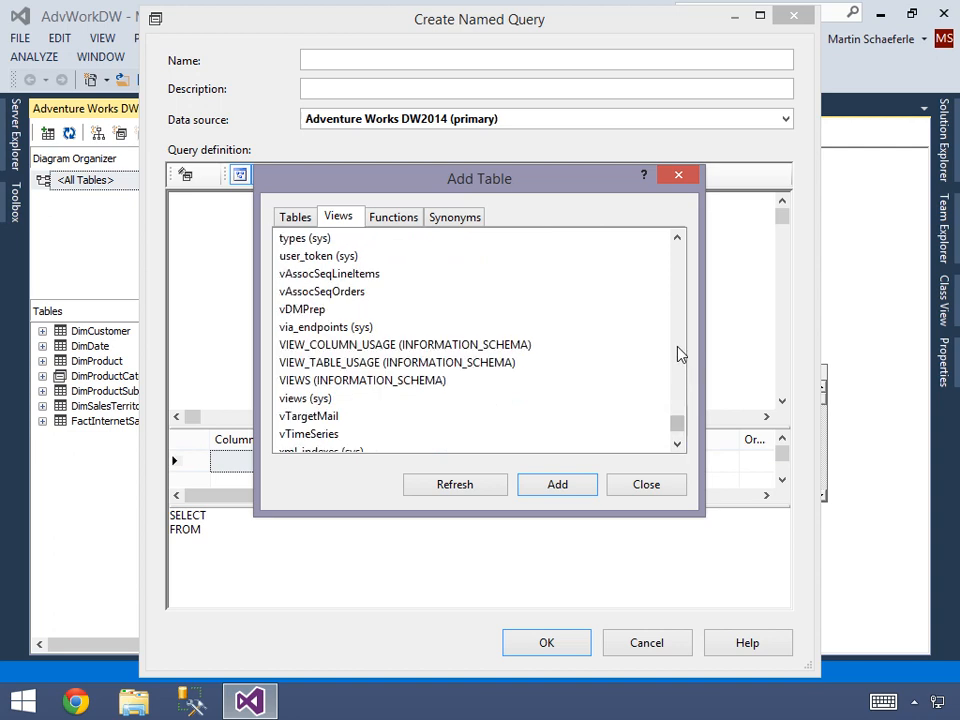
pyautogui.click(320, 311)
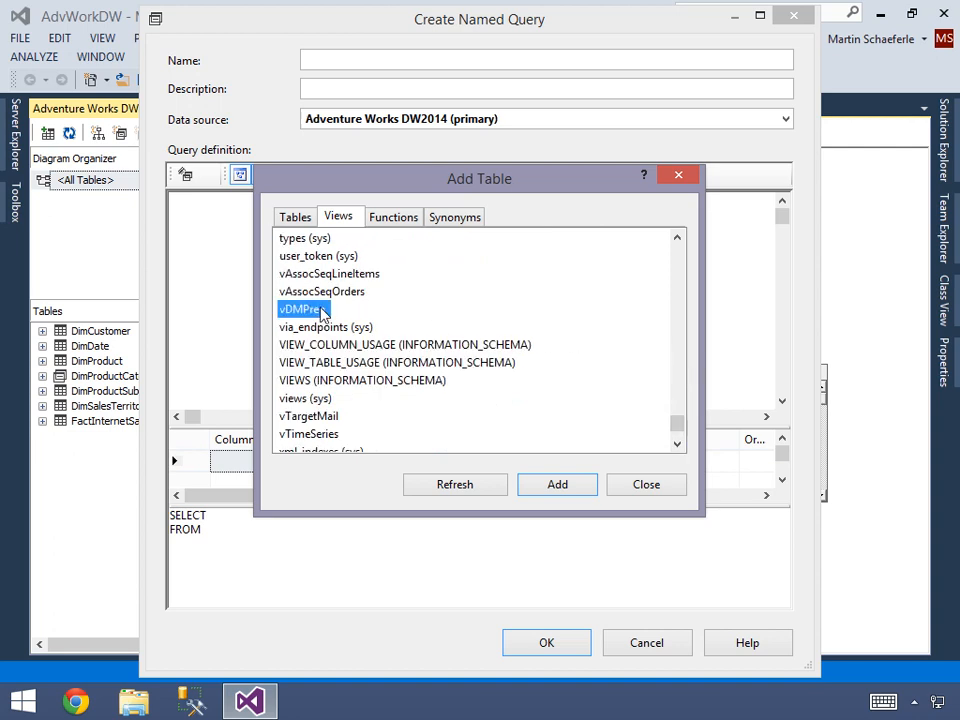
pyautogui.click(549, 484)
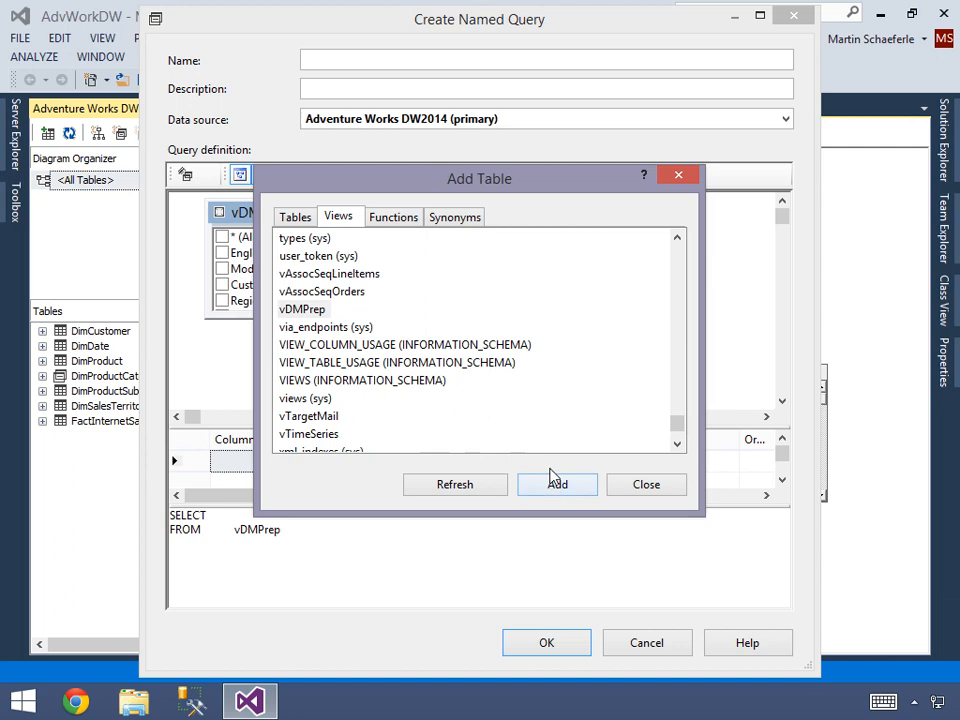
pyautogui.click(639, 484)
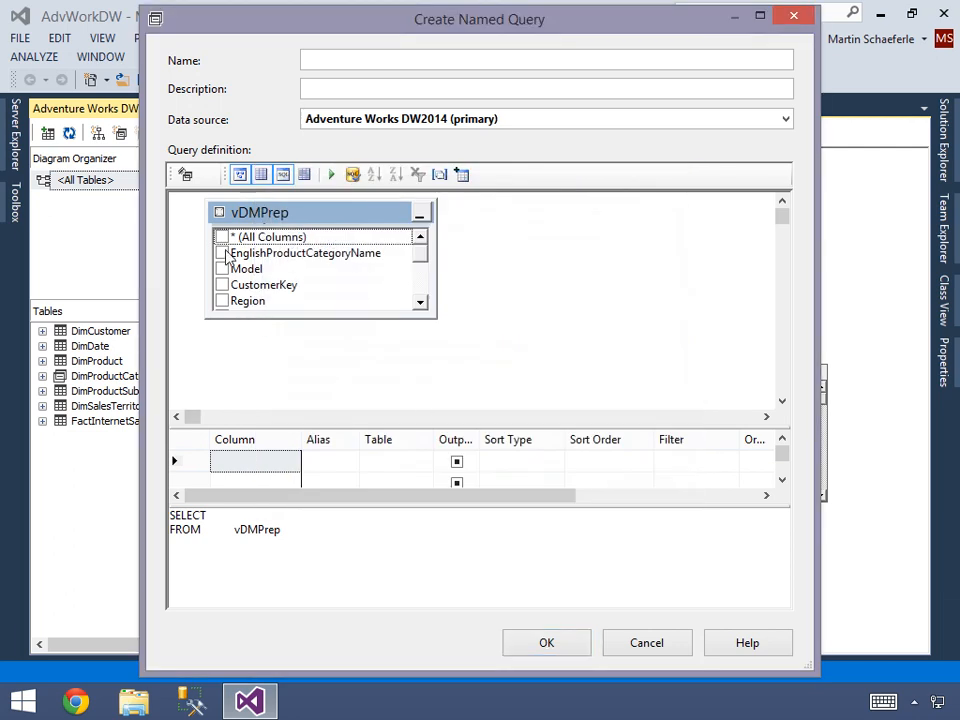
# Step: Include EnglishProductCategoryName, Model and CustomerKey from vDMPrep, enlarge its column list, and cancel the new named query
pyautogui.click(224, 254)
pyautogui.click(222, 269)
pyautogui.click(221, 285)
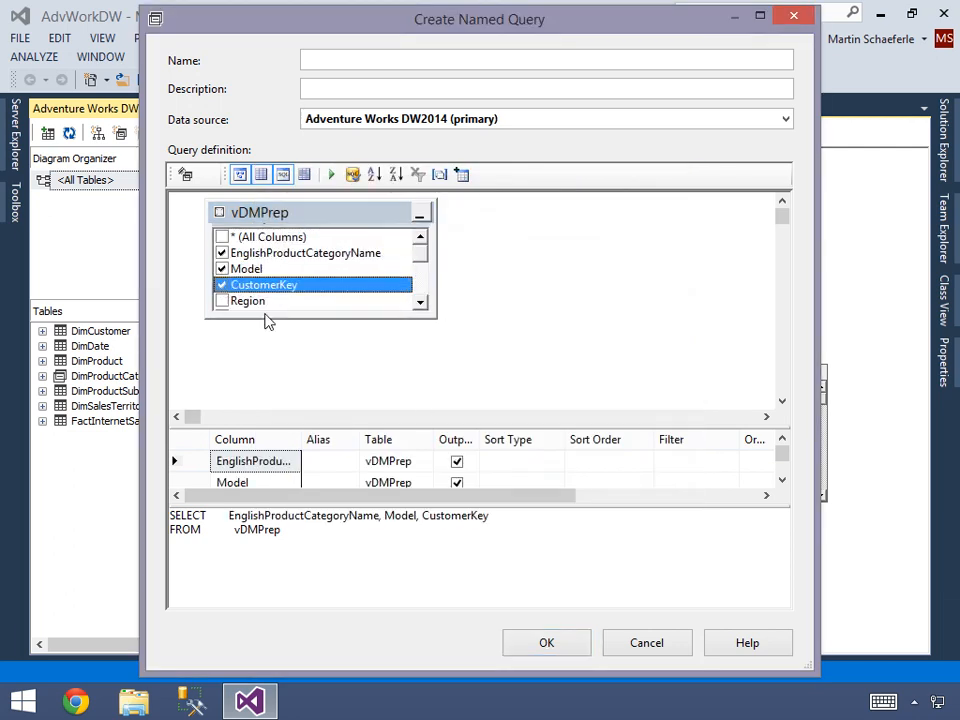
pyautogui.moveTo(266, 317); pyautogui.dragTo(264, 368)
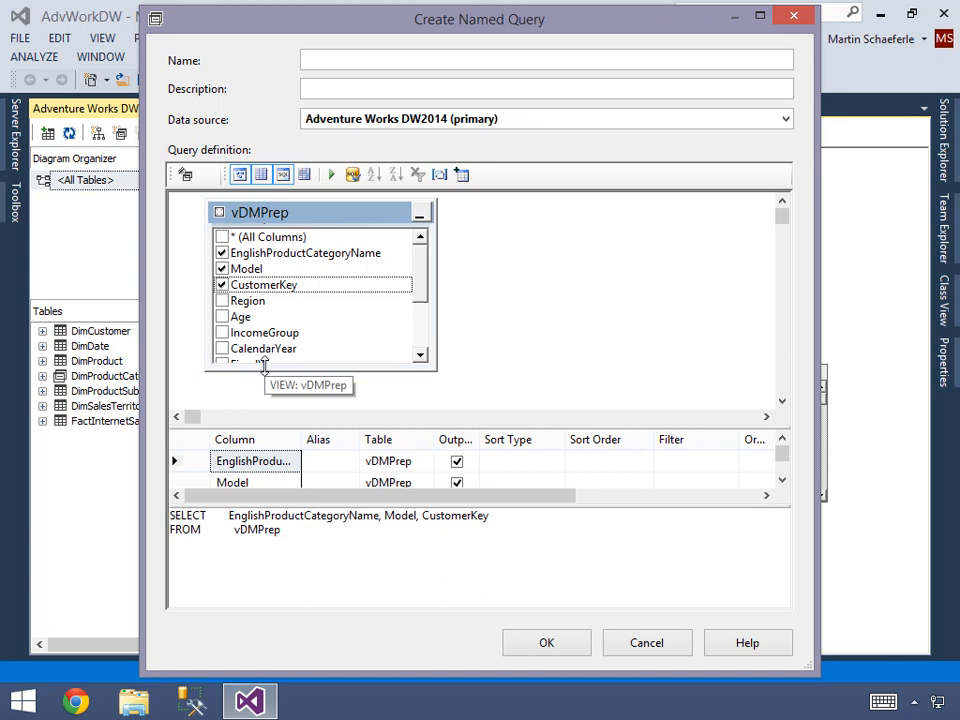
pyautogui.click(646, 643)
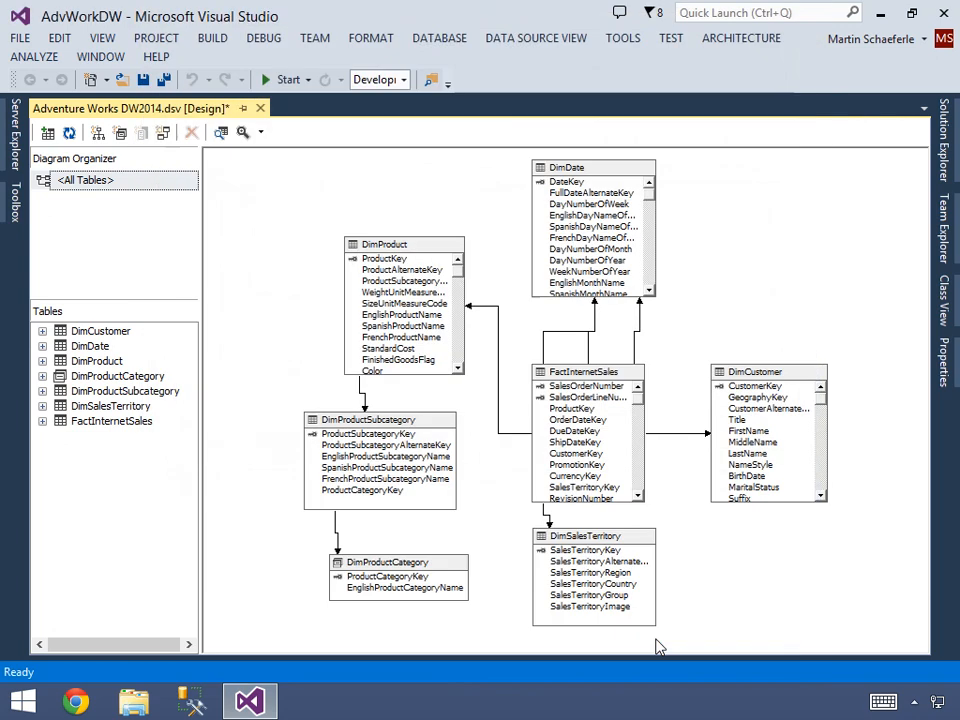
# Step: Start replacing the DimProductSubcategory table with a new named query and enlarge its column list to show every column
pyautogui.click(397, 428)
pyautogui.rightClick(397, 428)
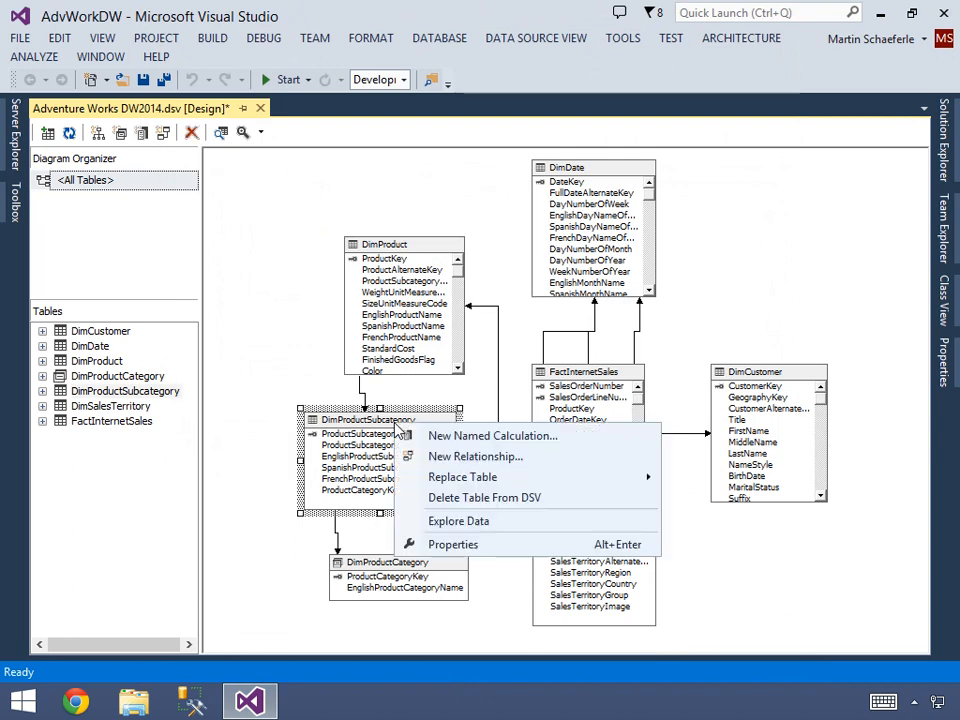
pyautogui.moveTo(418, 478)
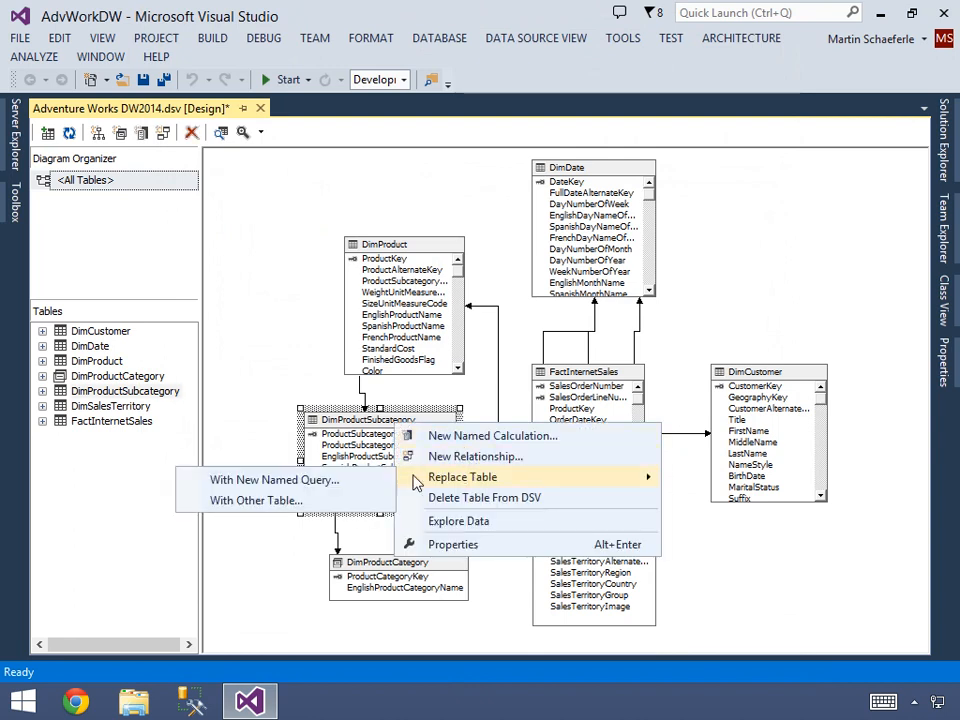
pyautogui.click(340, 489)
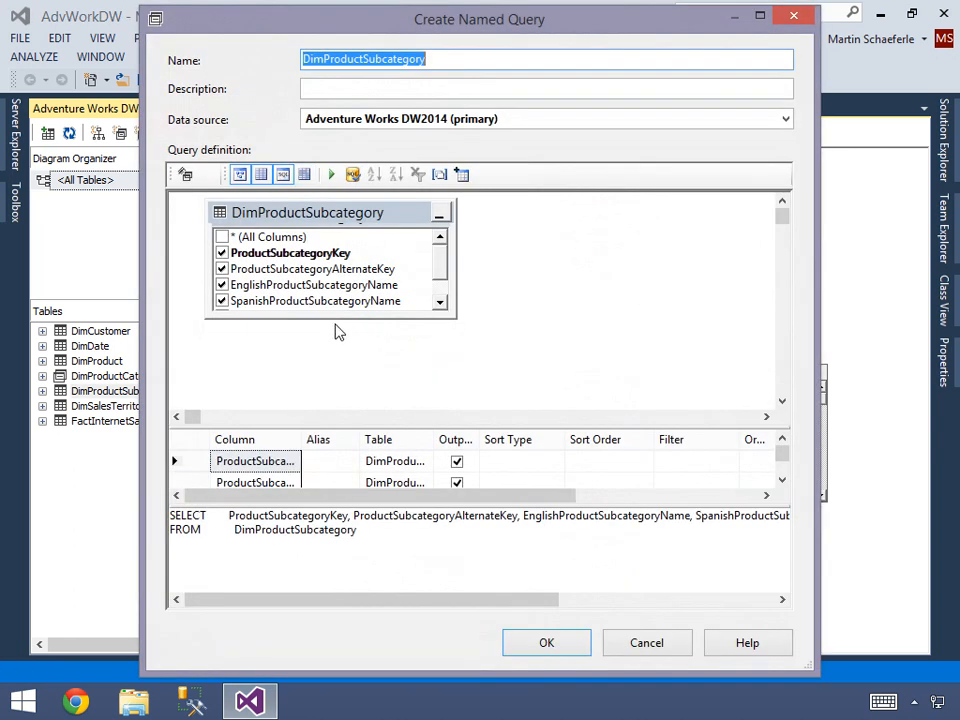
pyautogui.moveTo(335, 317); pyautogui.dragTo(334, 374)
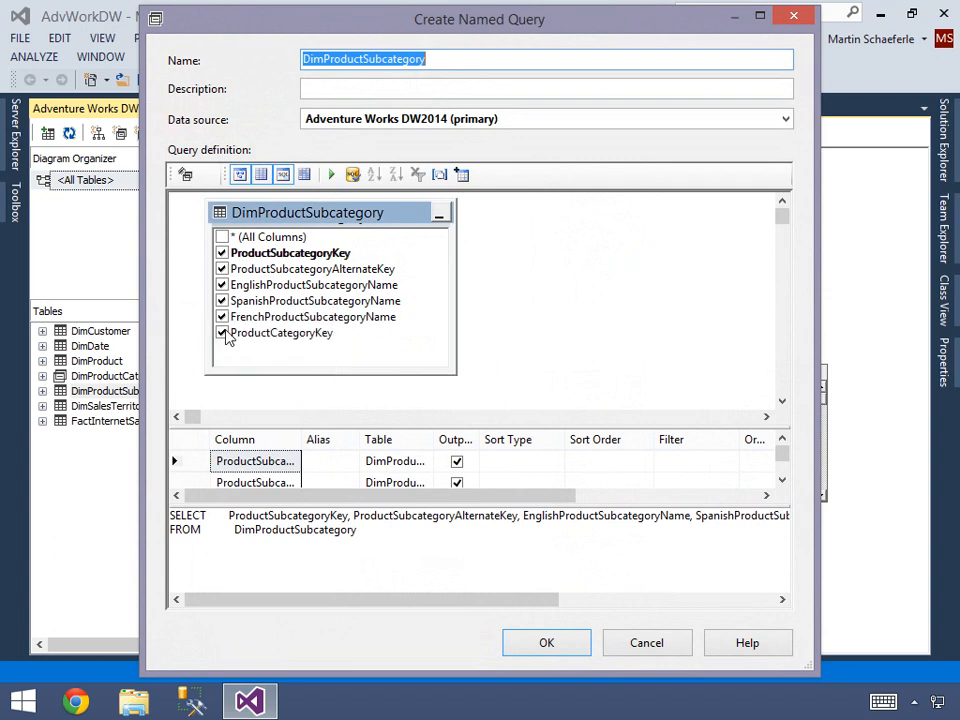
# Step: Exclude FrenchProductSubcategoryName, SpanishProductSubcategoryName and ProductSubcategoryAlternateKey from the named query, accept it, and shorten the DimProductSubcategory box in the diagram
pyautogui.click(222, 317)
pyautogui.click(222, 301)
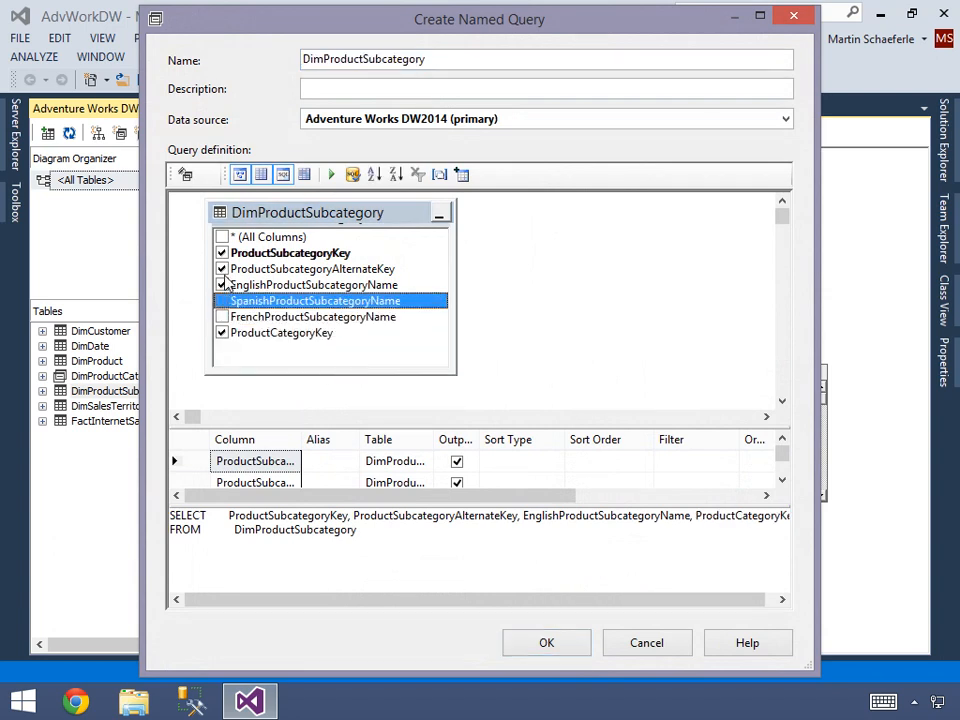
pyautogui.click(222, 269)
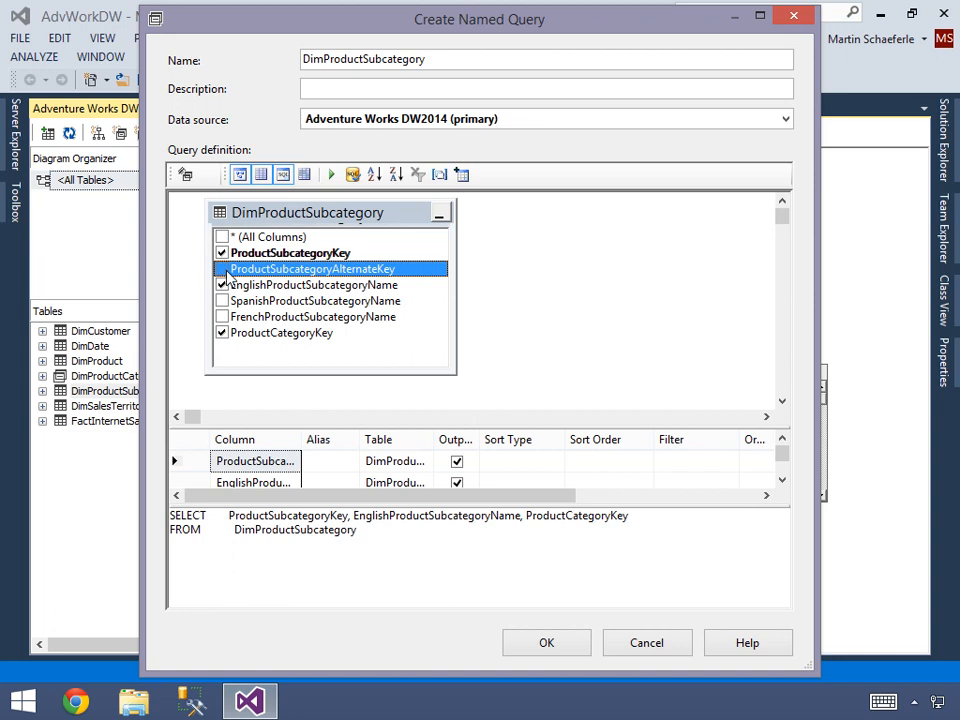
pyautogui.click(318, 334)
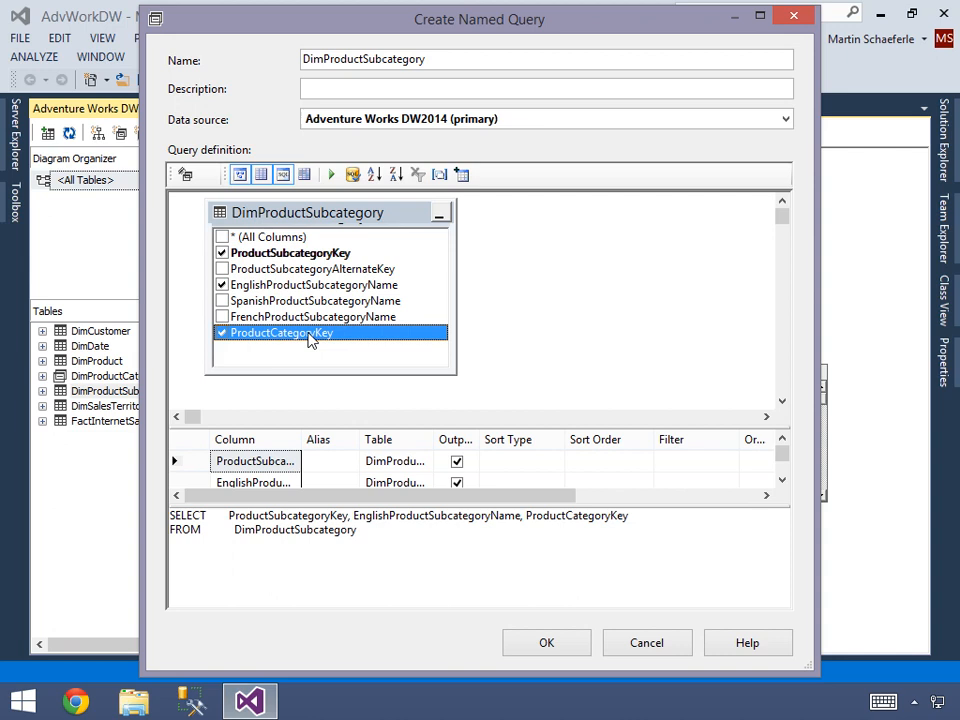
pyautogui.click(547, 643)
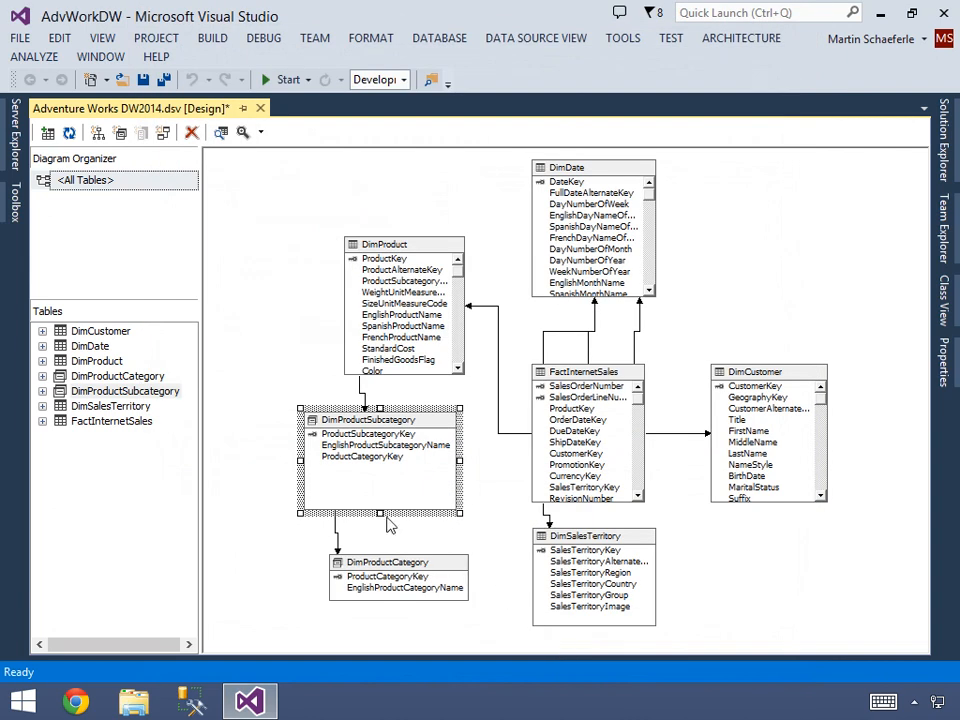
pyautogui.moveTo(381, 510); pyautogui.dragTo(380, 481)
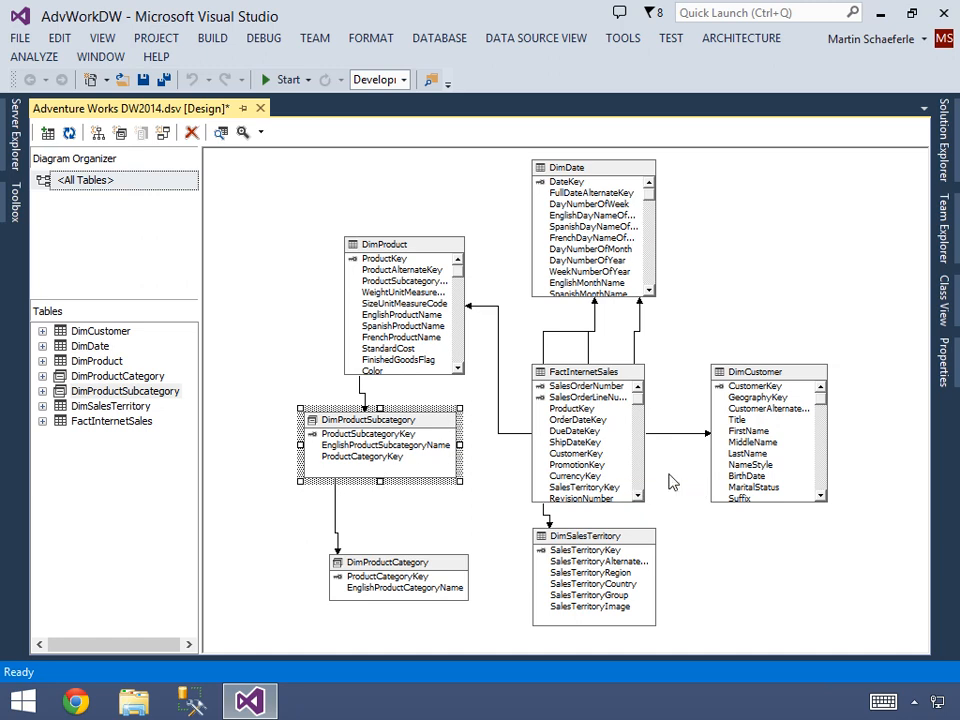
# Step: Add a named calculation CustomerName to DimCustomer, described as Full Customer Name, with the expression LastName + ', ' + FirstName
pyautogui.click(735, 377)
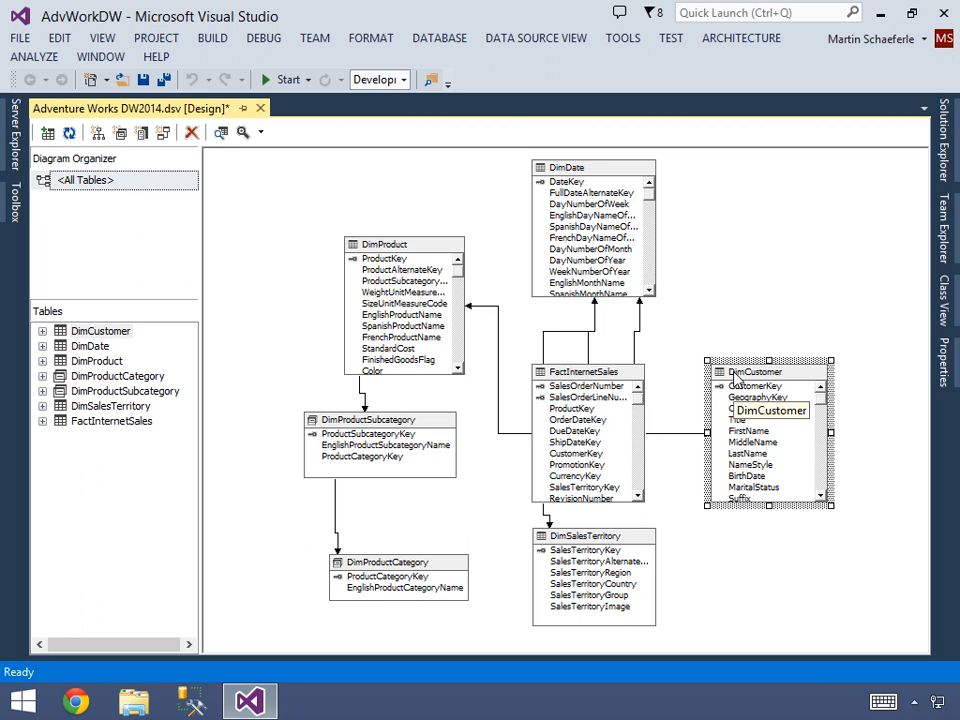
pyautogui.rightClick(735, 377)
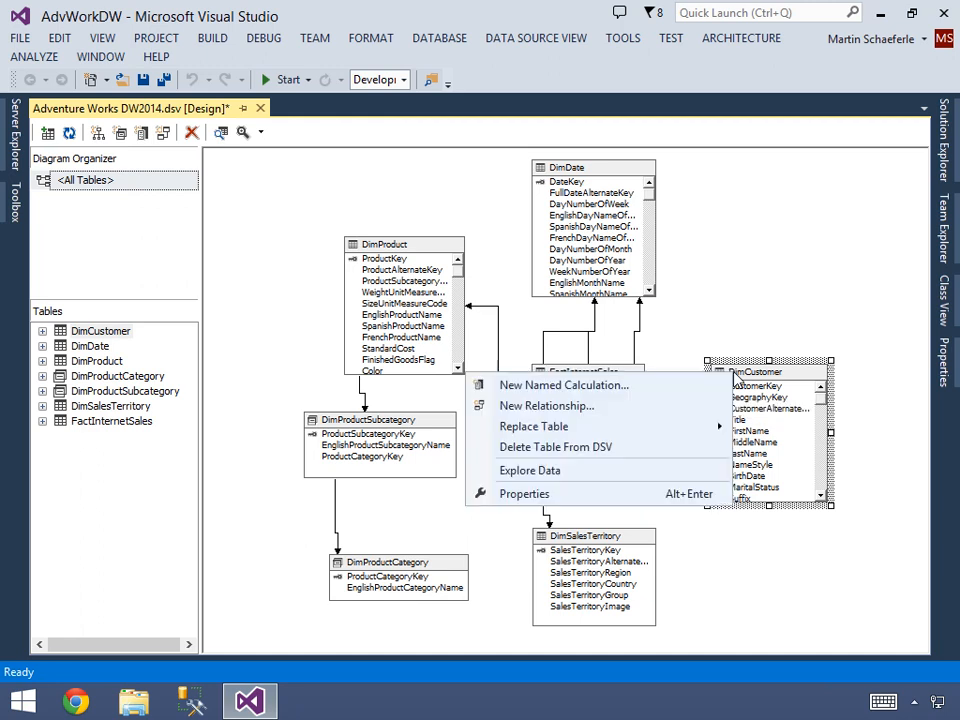
pyautogui.click(533, 390)
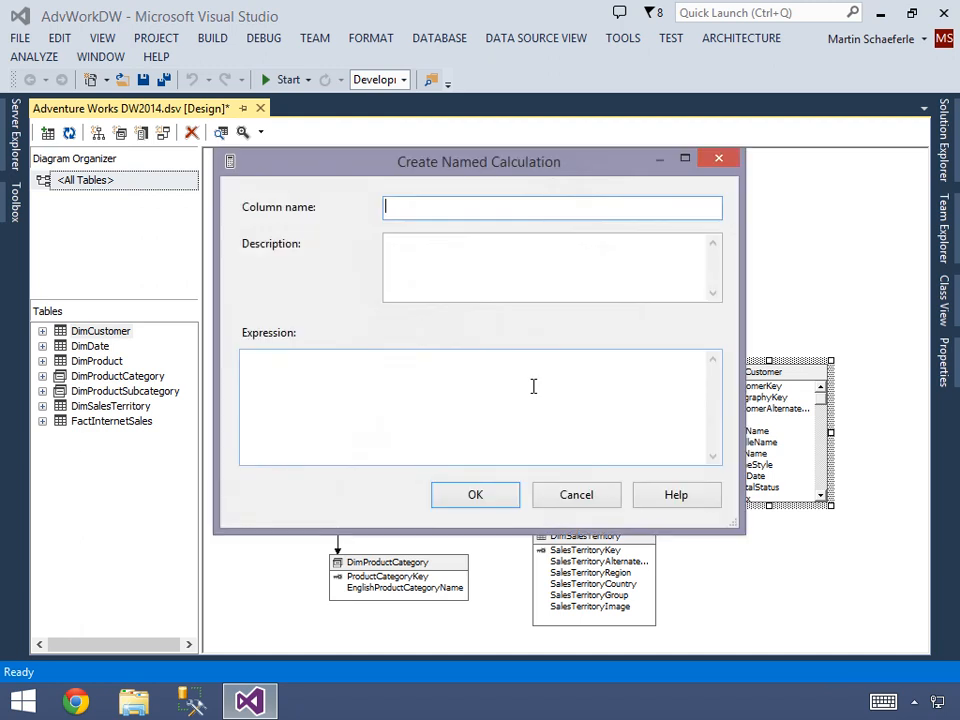
pyautogui.write('CustomerName')
pyautogui.click(461, 263)
pyautogui.write('Full Customer Name')
pyautogui.click(280, 366)
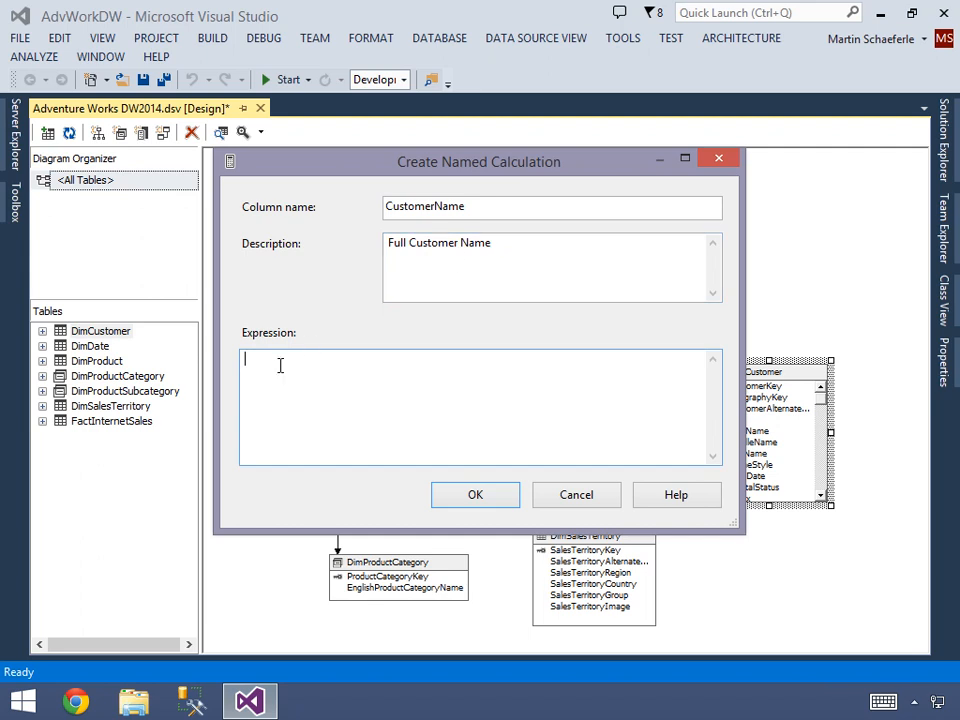
pyautogui.write("LastName + ', ' + FirstName")
pyautogui.click(463, 500)
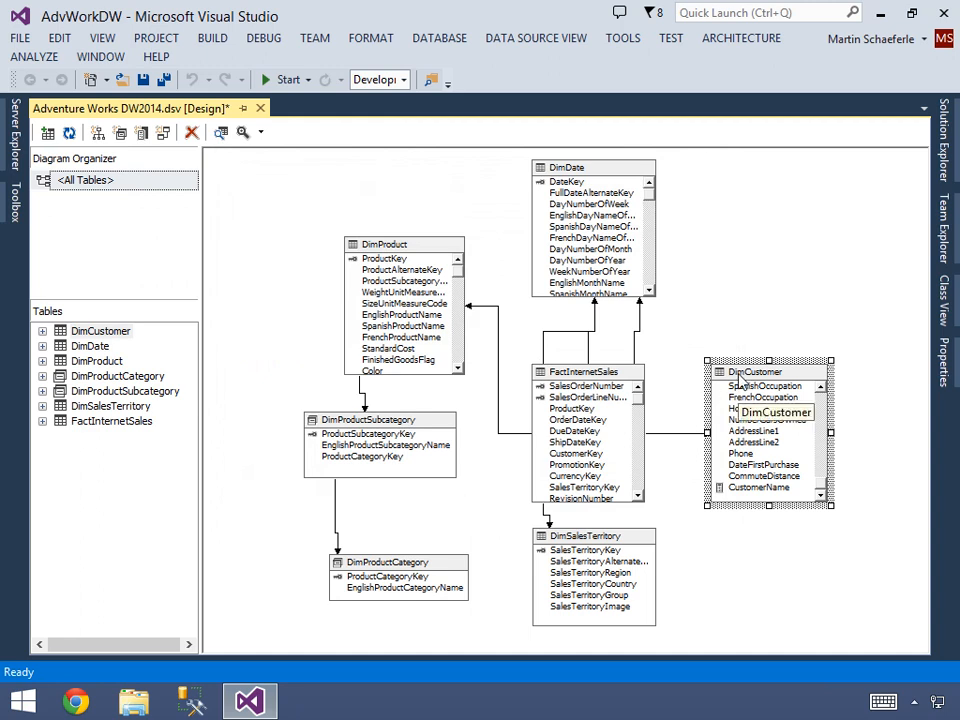
# Step: Explore the DimCustomer data, examine the values in its CustomerName column, and close the data view
pyautogui.rightClick(740, 378)
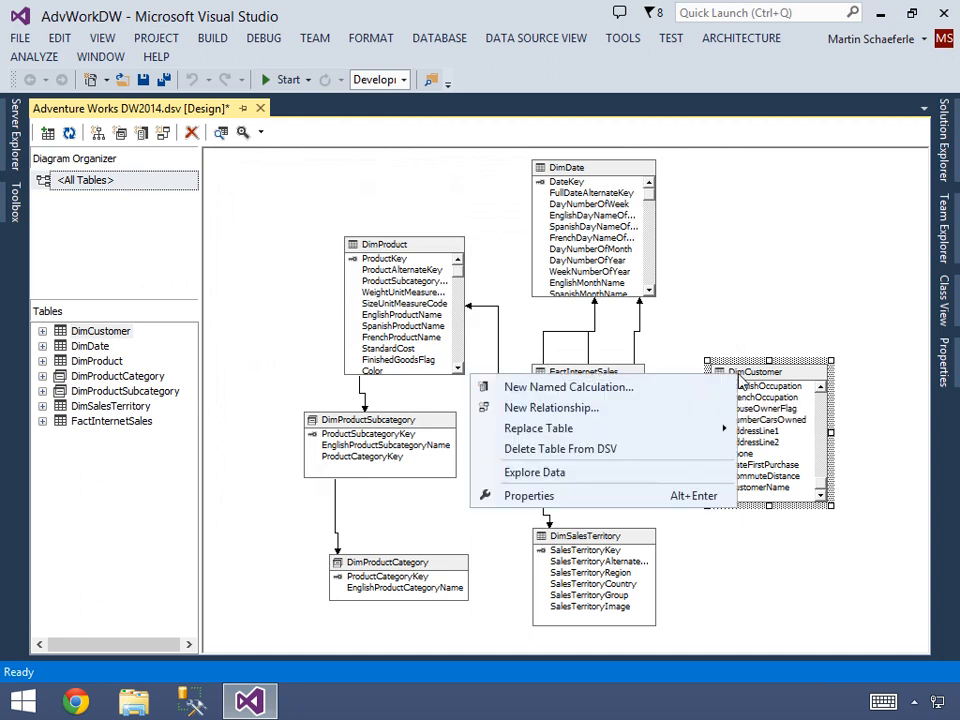
pyautogui.click(548, 478)
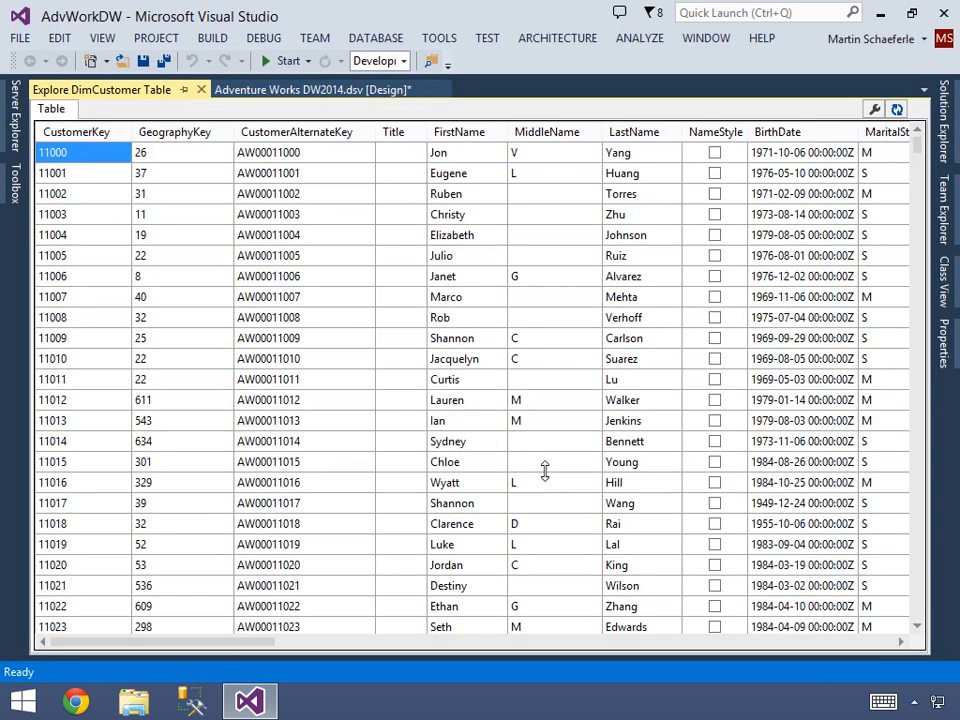
pyautogui.click(888, 641)
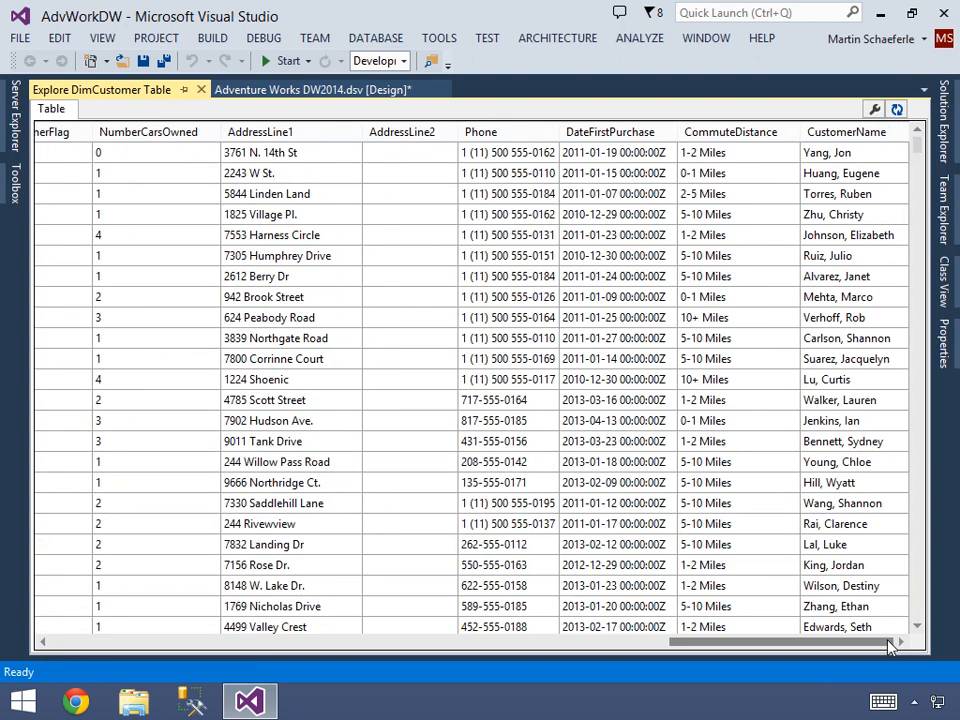
pyautogui.click(838, 156)
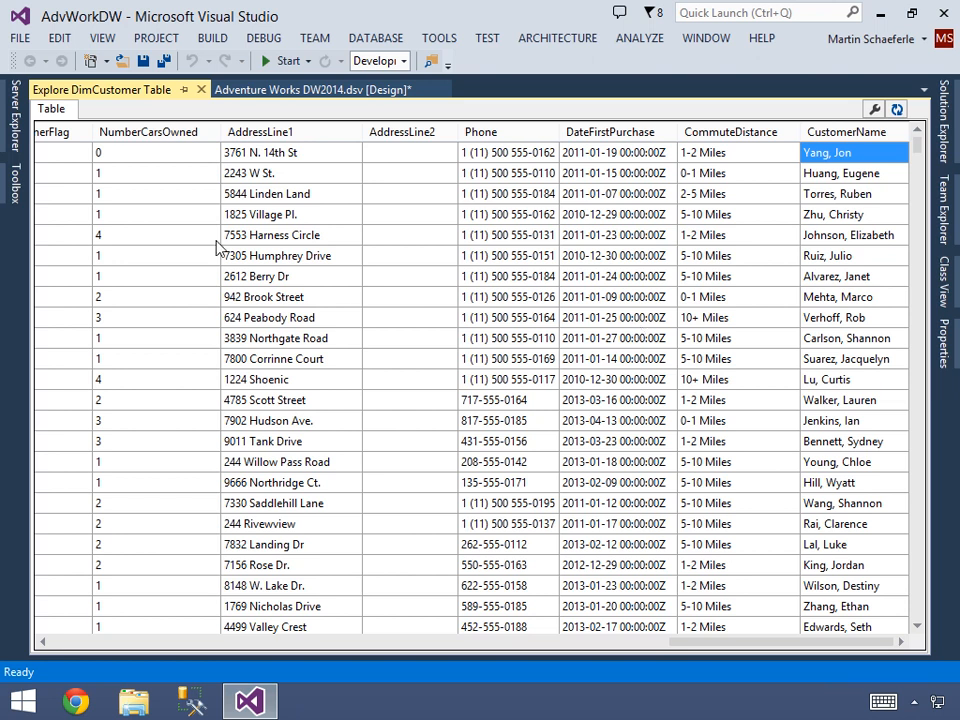
pyautogui.click(201, 90)
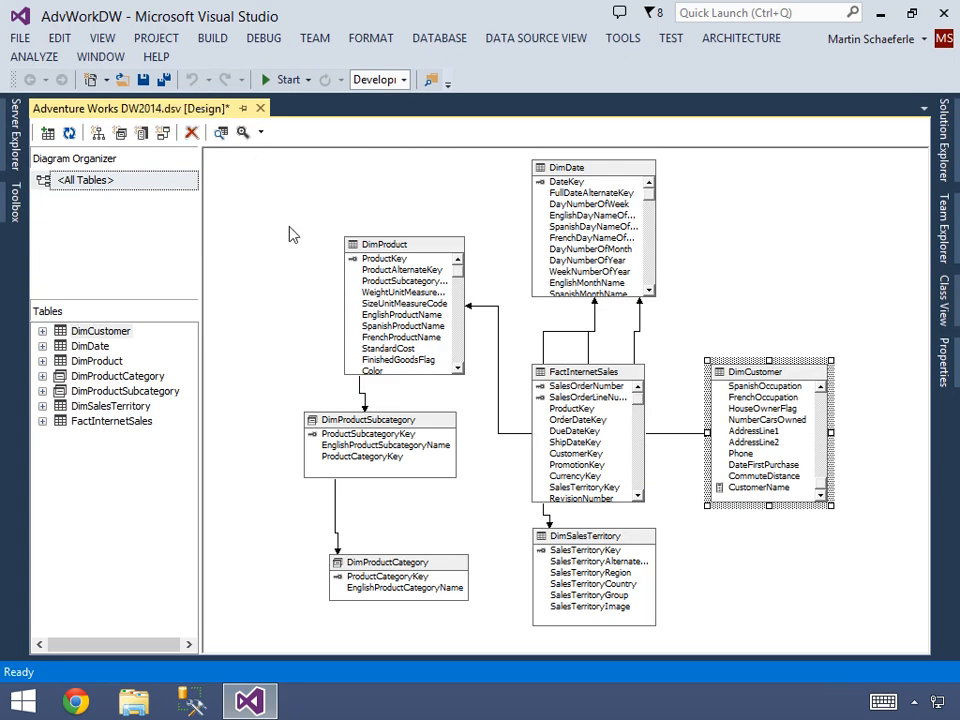
# Step: Open the properties of the DimProduct table and change its friendly name to Product
pyautogui.click(393, 254)
pyautogui.rightClick(392, 254)
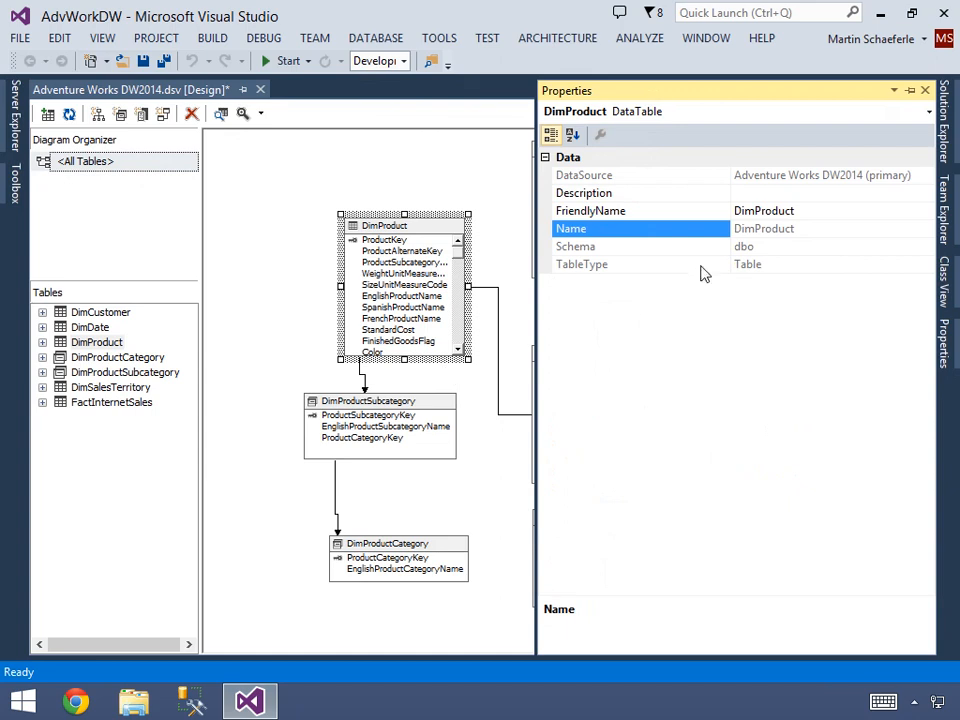
pyautogui.click(756, 211)
pyautogui.press('BackSpace')
pyautogui.press('BackSpace')
pyautogui.press('BackSpace')
pyautogui.press('Return')
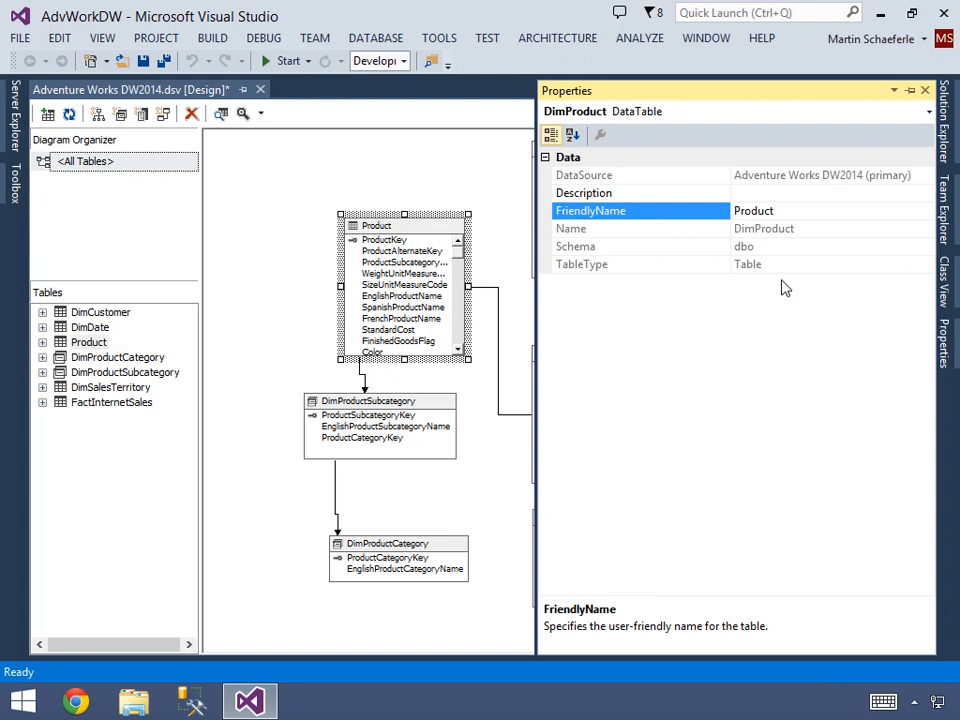
pyautogui.click(808, 229)
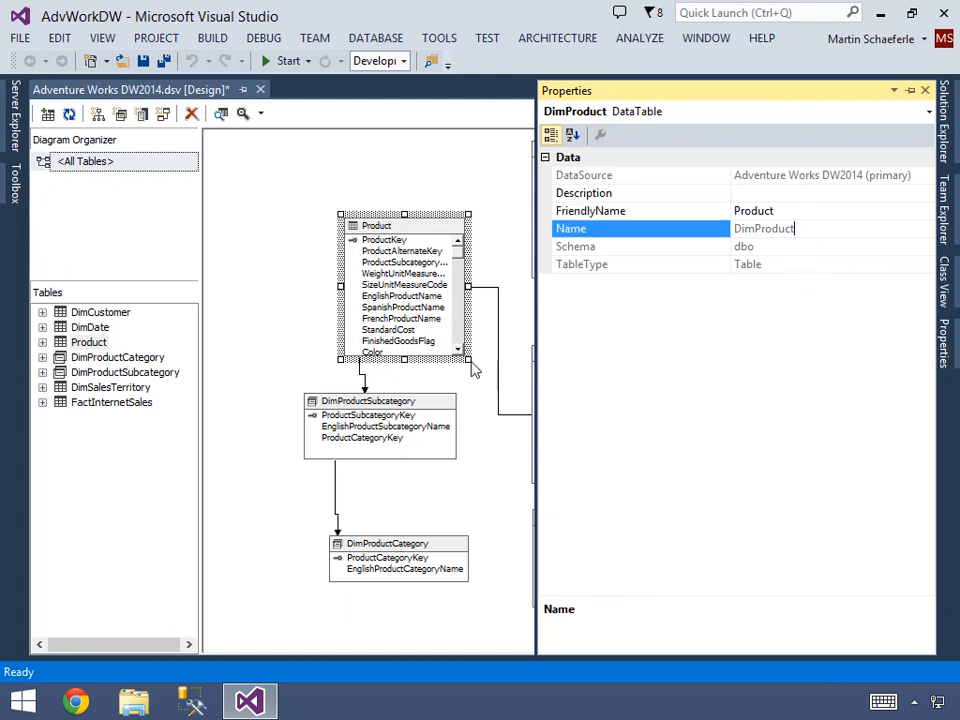
# Step: Keep the table properties permanently displayed and rename the DimProductSubcategory named query as ProductSubcategory
pyautogui.click(418, 404)
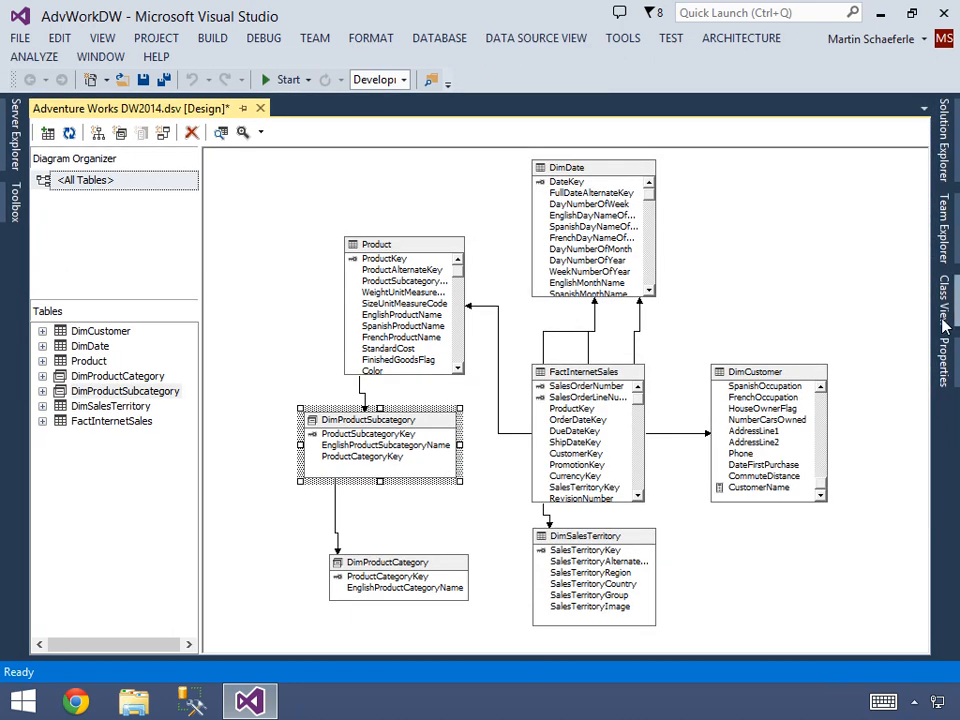
pyautogui.moveTo(940, 345)
pyautogui.click(910, 109)
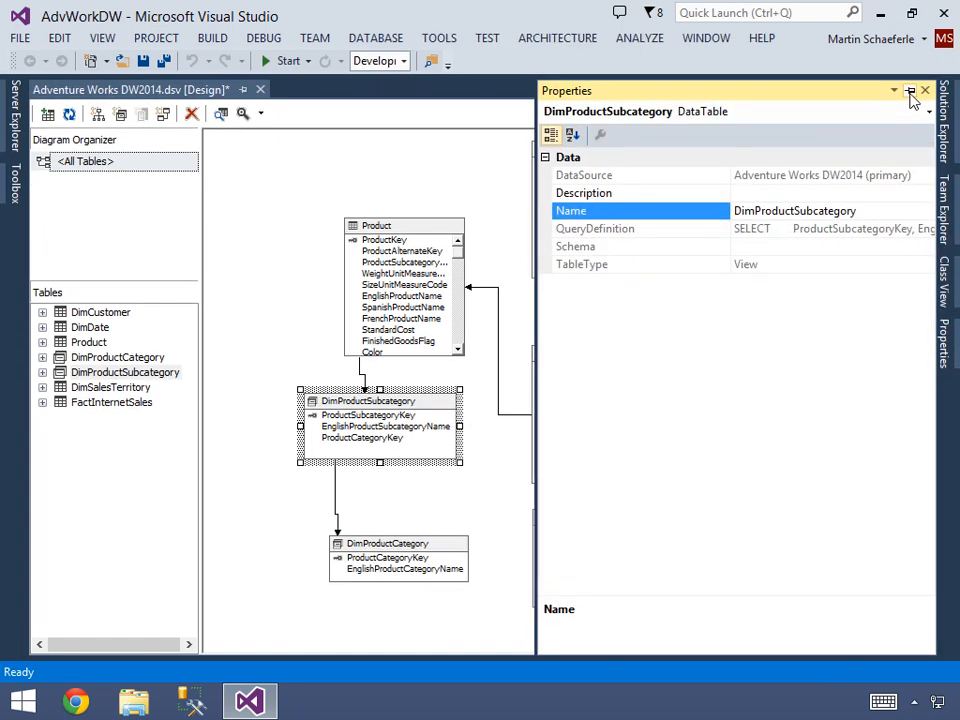
pyautogui.click(910, 92)
pyautogui.click(787, 211)
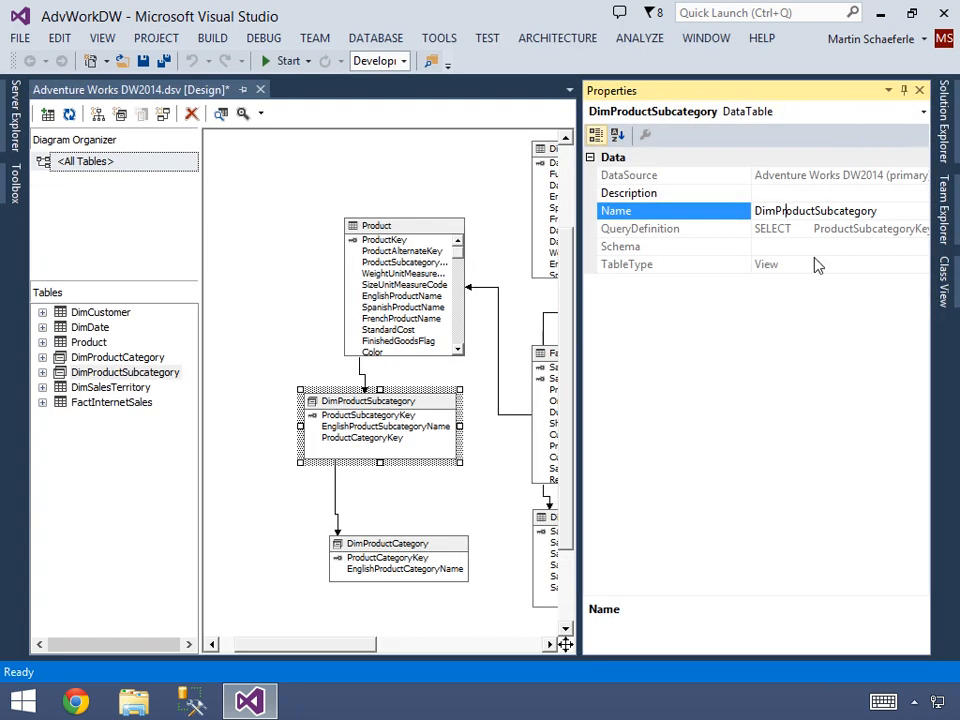
pyautogui.press('Left')
pyautogui.press('Left')
pyautogui.press('BackSpace')
pyautogui.press('BackSpace')
pyautogui.press('BackSpace')
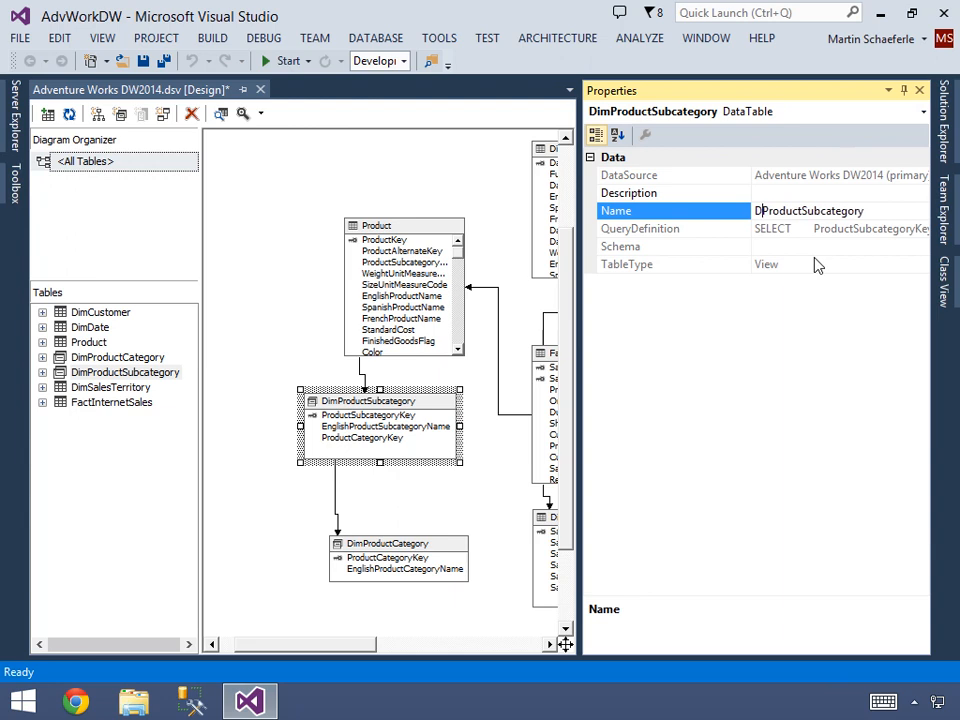
# Step: Rename the DimProductCategory named query as ProductCategory
pyautogui.click(429, 550)
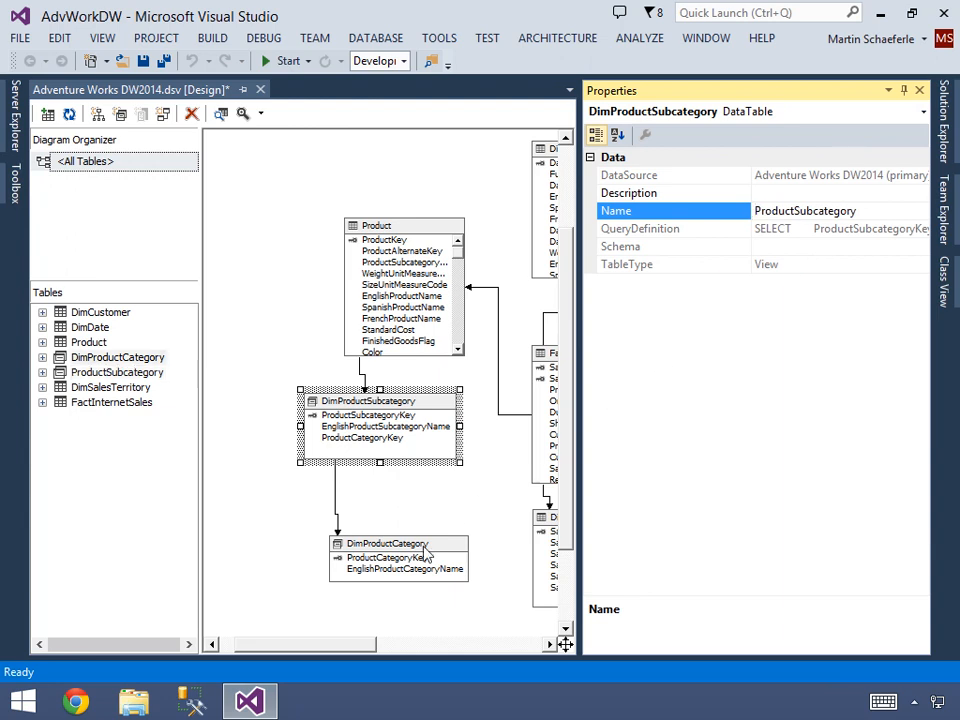
pyautogui.click(776, 229)
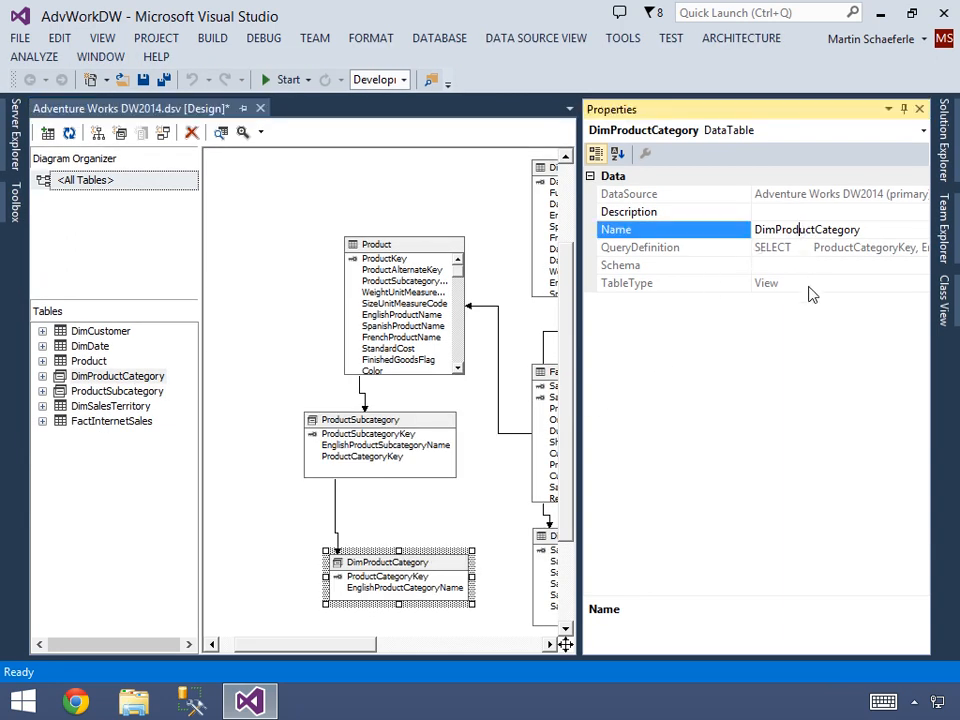
pyautogui.click(776, 211)
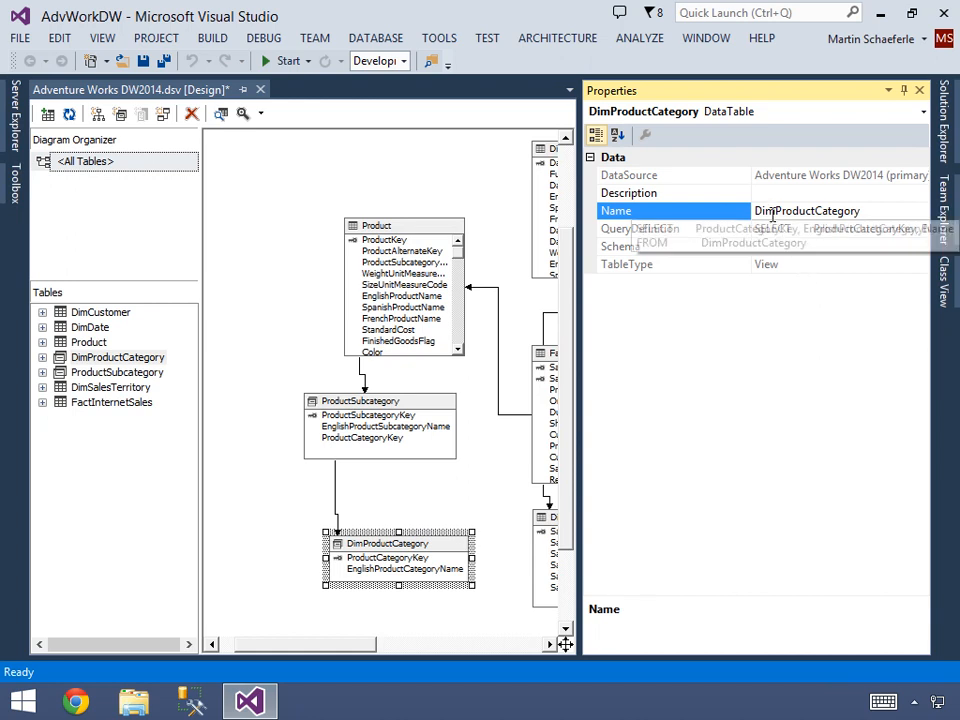
pyautogui.press('BackSpace')
pyautogui.press('BackSpace')
pyautogui.press('BackSpace')
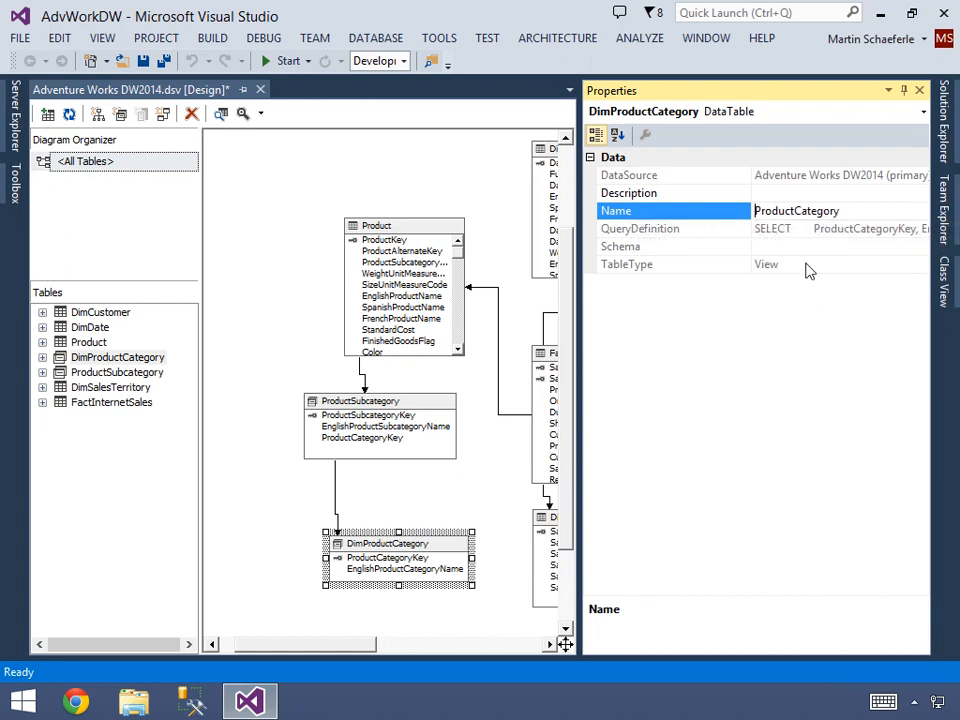
# Step: Set the friendly name of the DimDate table to Date
pyautogui.click(549, 644)
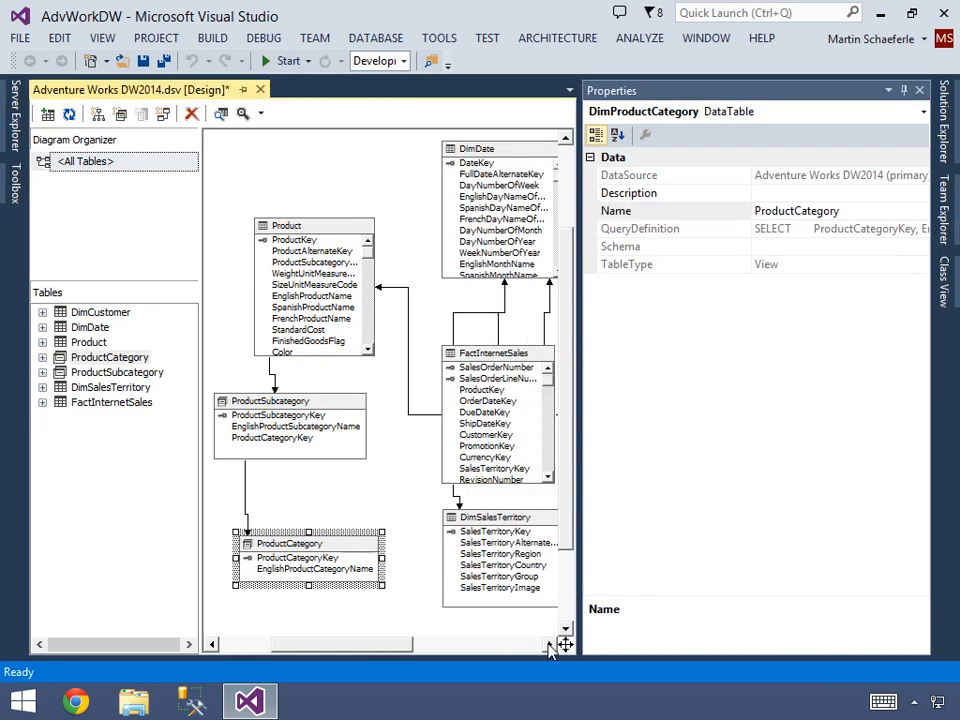
pyautogui.click(380, 178)
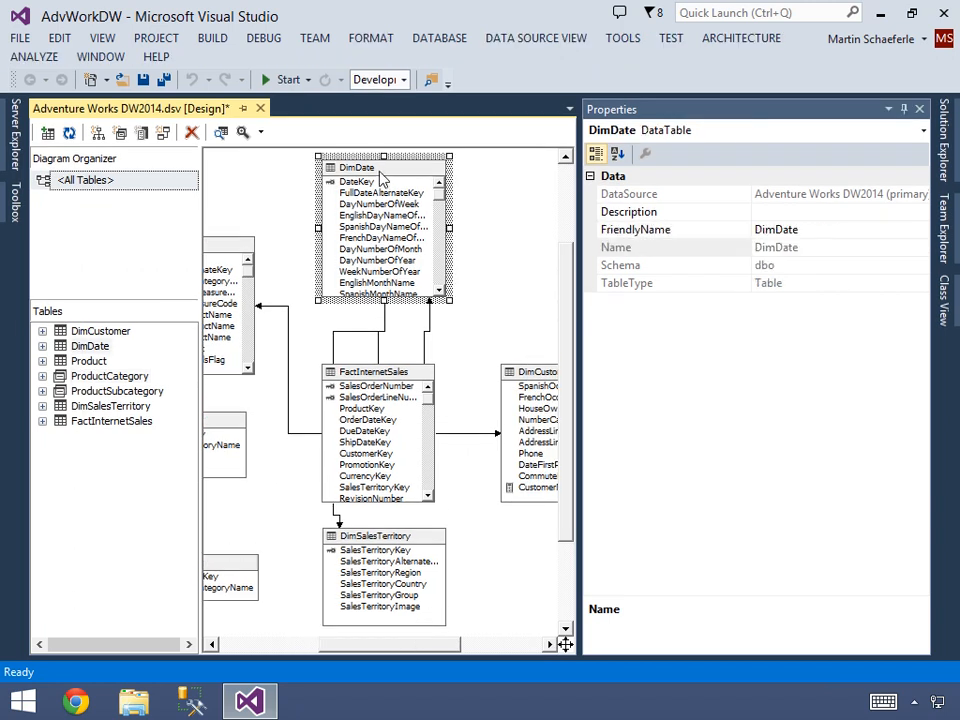
pyautogui.click(777, 232)
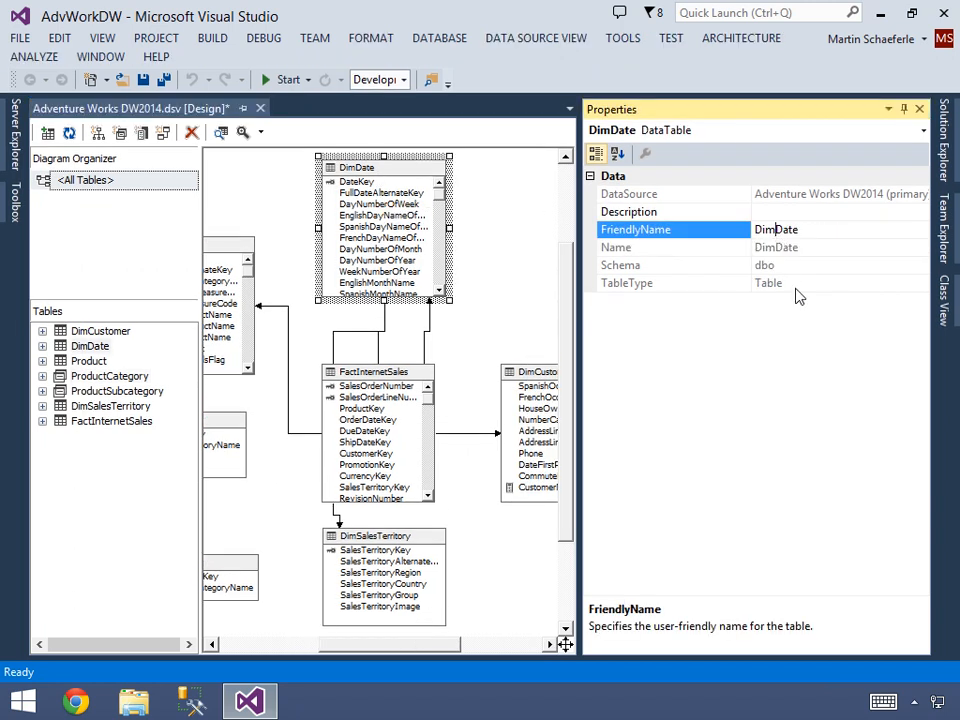
pyautogui.press('BackSpace')
pyautogui.write('Date')
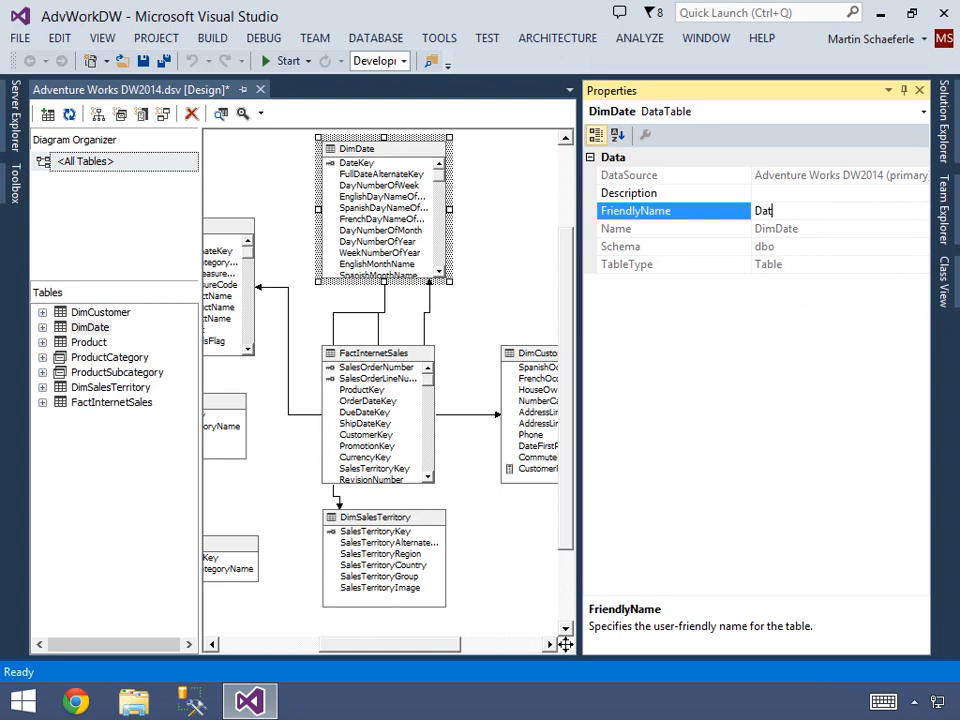
pyautogui.press('Return')
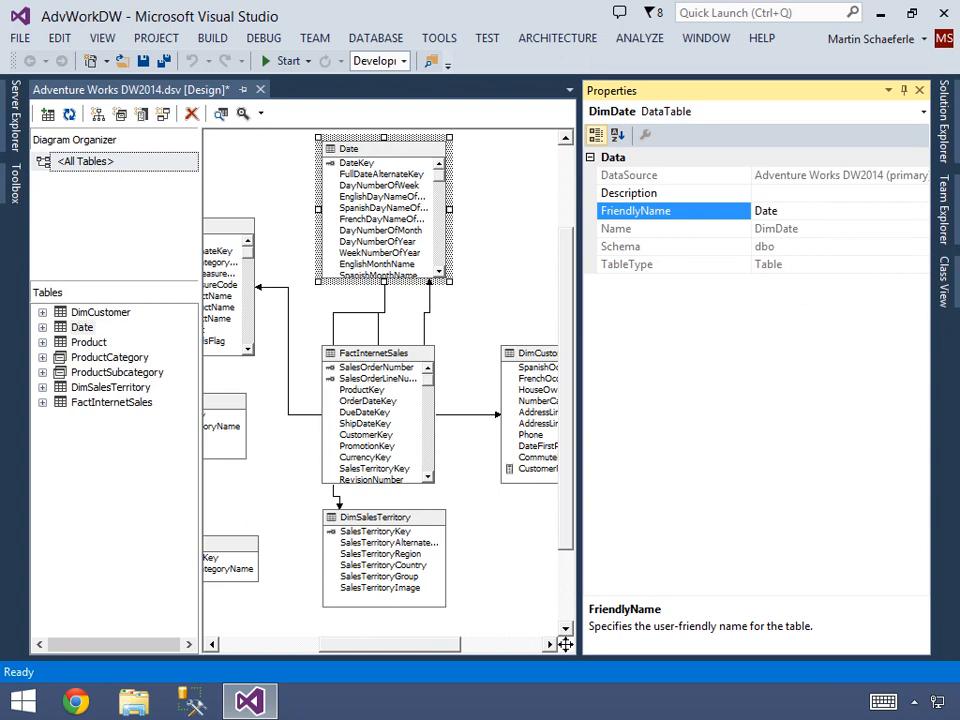
# Step: Change the friendly name of the DimCustomer table to Customer
pyautogui.click(553, 370)
pyautogui.click(780, 229)
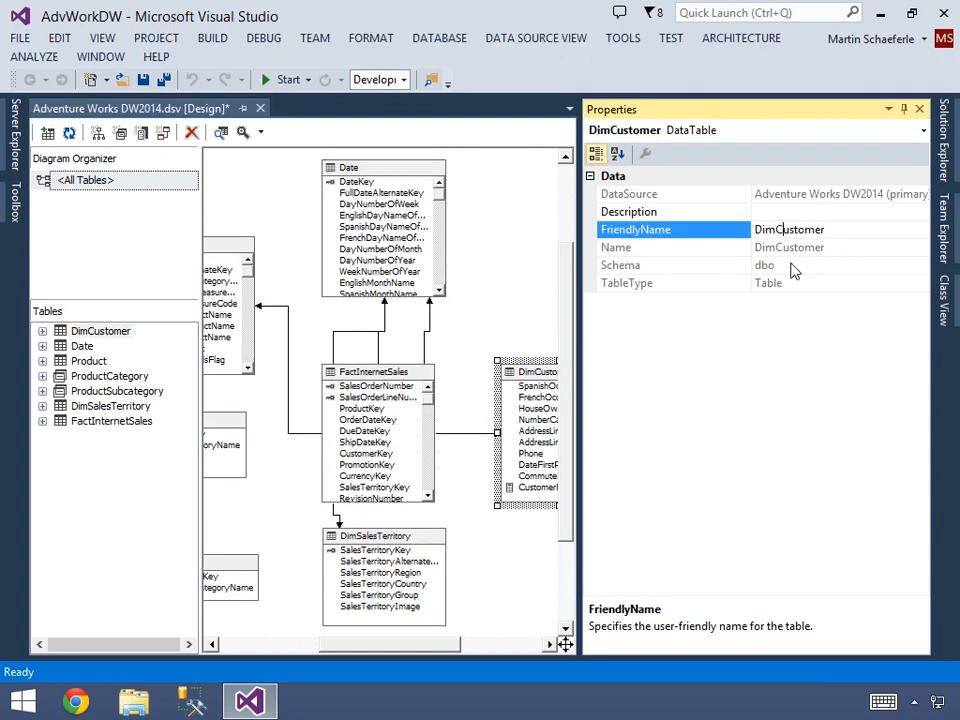
pyautogui.press('Up')
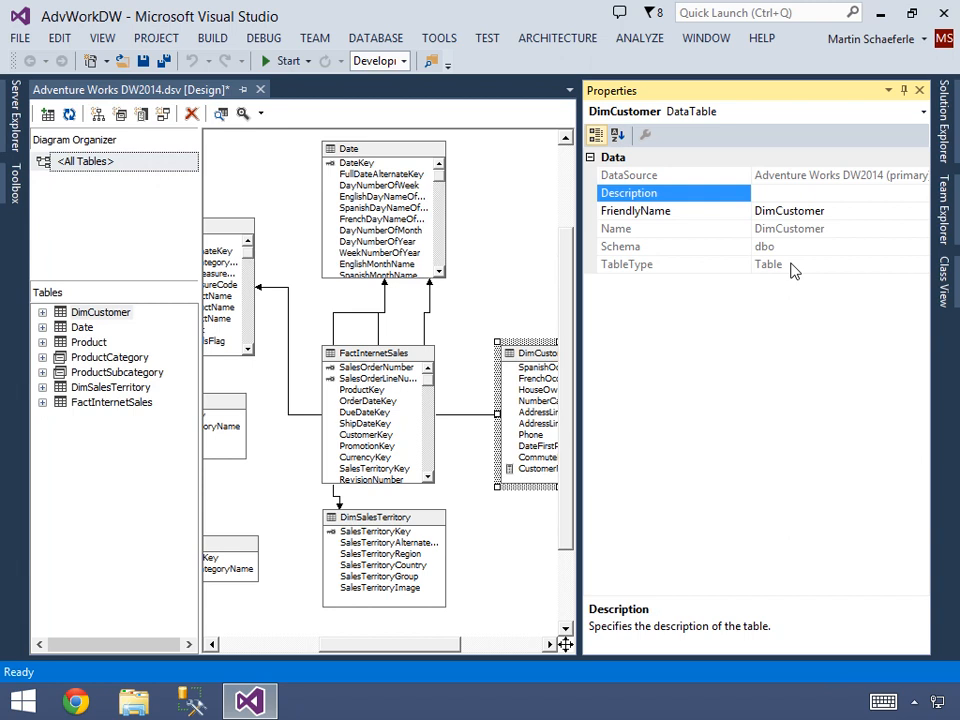
pyautogui.click(766, 211)
pyautogui.press('BackSpace')
pyautogui.press('BackSpace')
pyautogui.press('BackSpace')
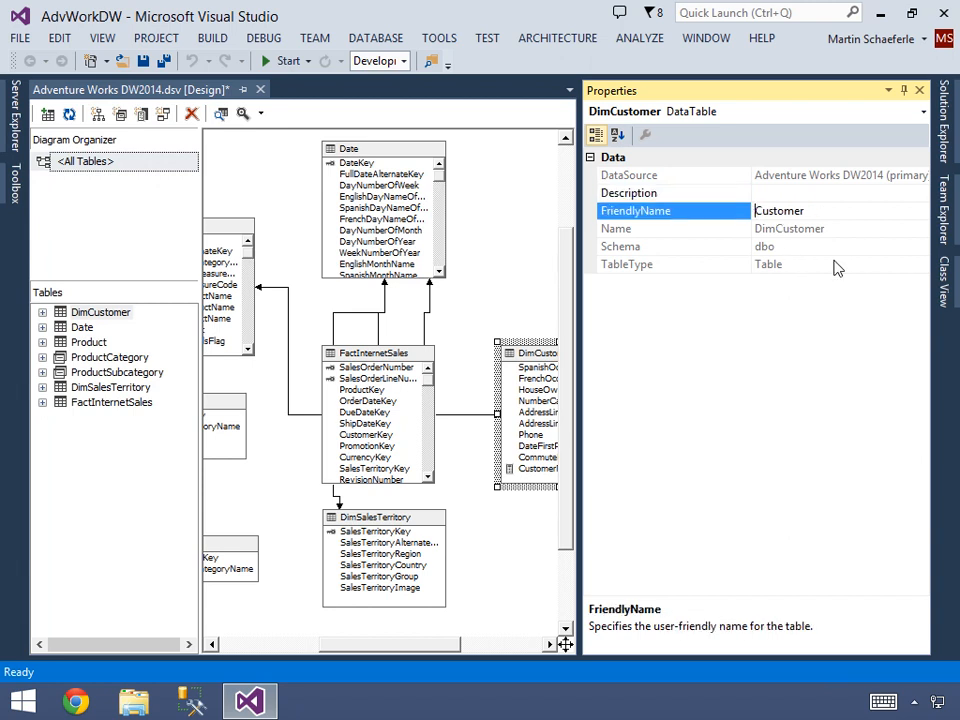
# Step: Set the friendly name of the DimSalesTerritory table to SalesTerritory
pyautogui.click(110, 387)
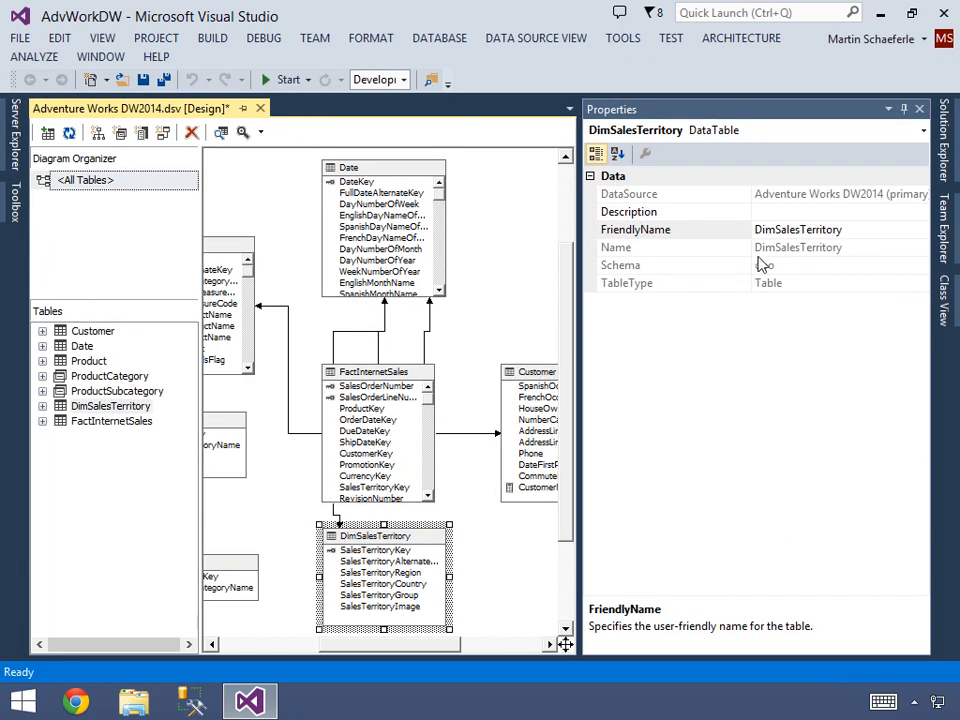
pyautogui.click(765, 229)
pyautogui.click(778, 218)
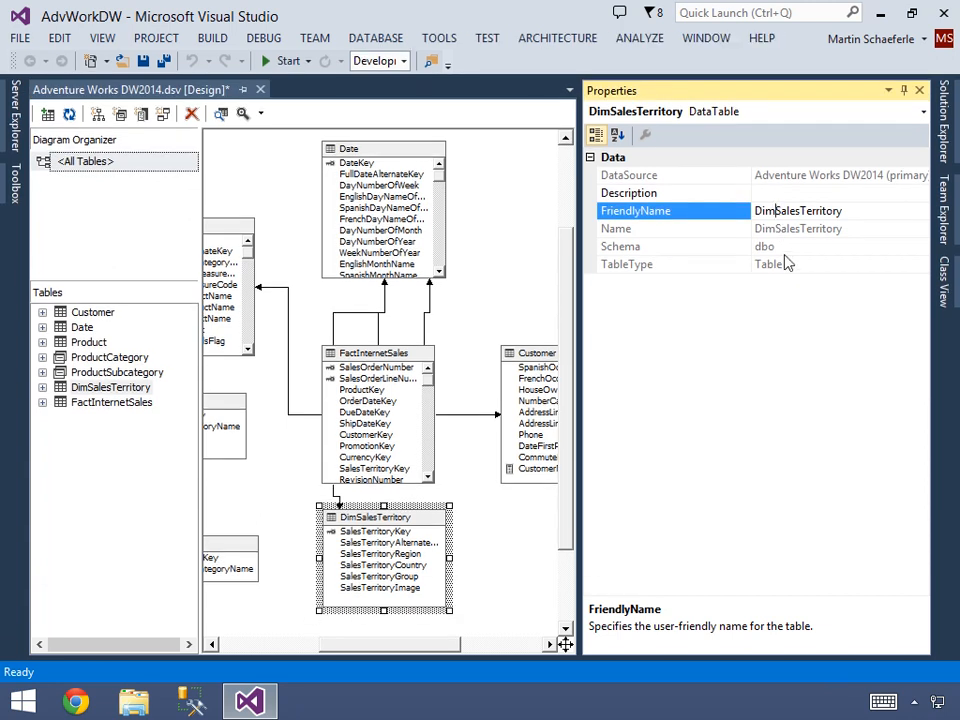
pyautogui.press('BackSpace')
pyautogui.press('BackSpace')
pyautogui.press('BackSpace')
# Step: Give the FactInternetSales table the friendly name InternetSales
pyautogui.click(399, 366)
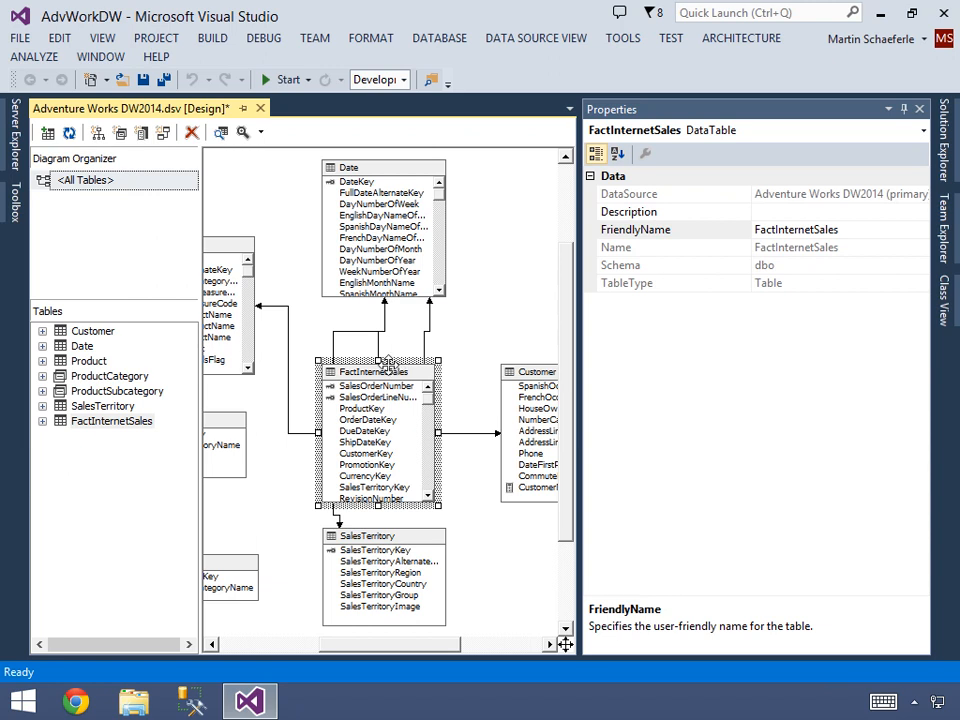
pyautogui.click(777, 233)
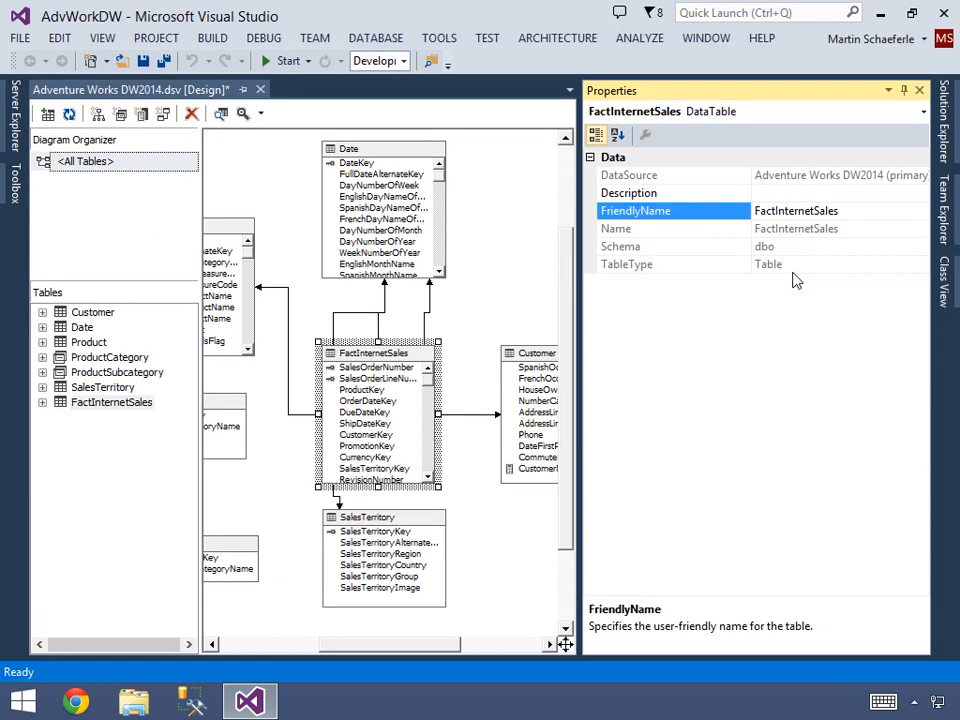
pyautogui.press('BackSpace')
pyautogui.press('BackSpace')
pyautogui.press('BackSpace')
pyautogui.press('BackSpace')
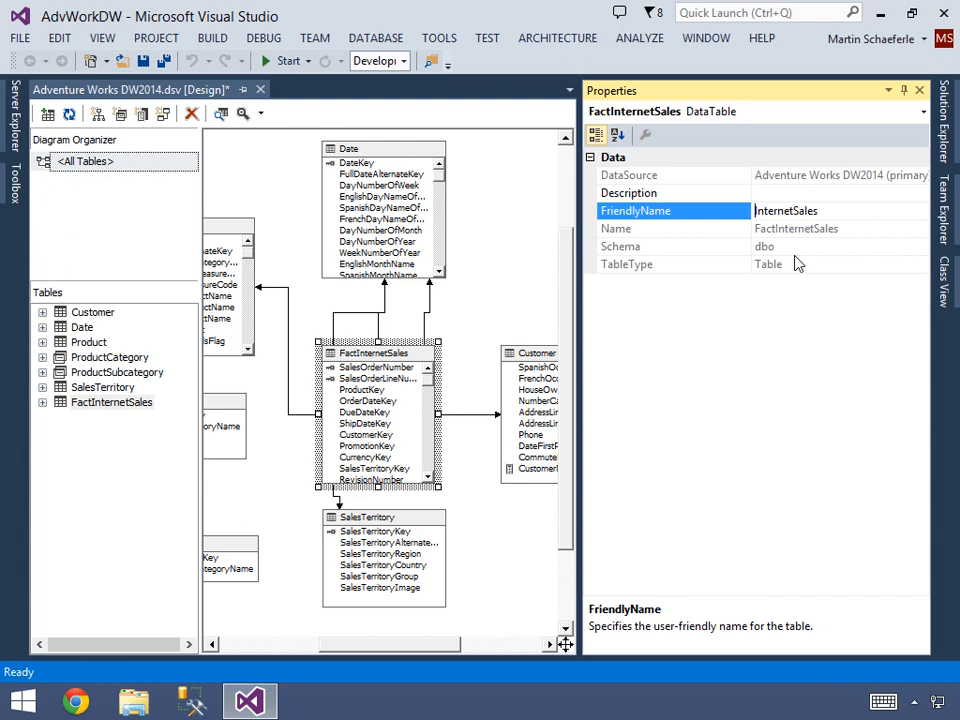
# Step: Explore the data of the InternetSales table and set the properties pane to auto-hide
pyautogui.click(385, 368)
pyautogui.rightClick(381, 360)
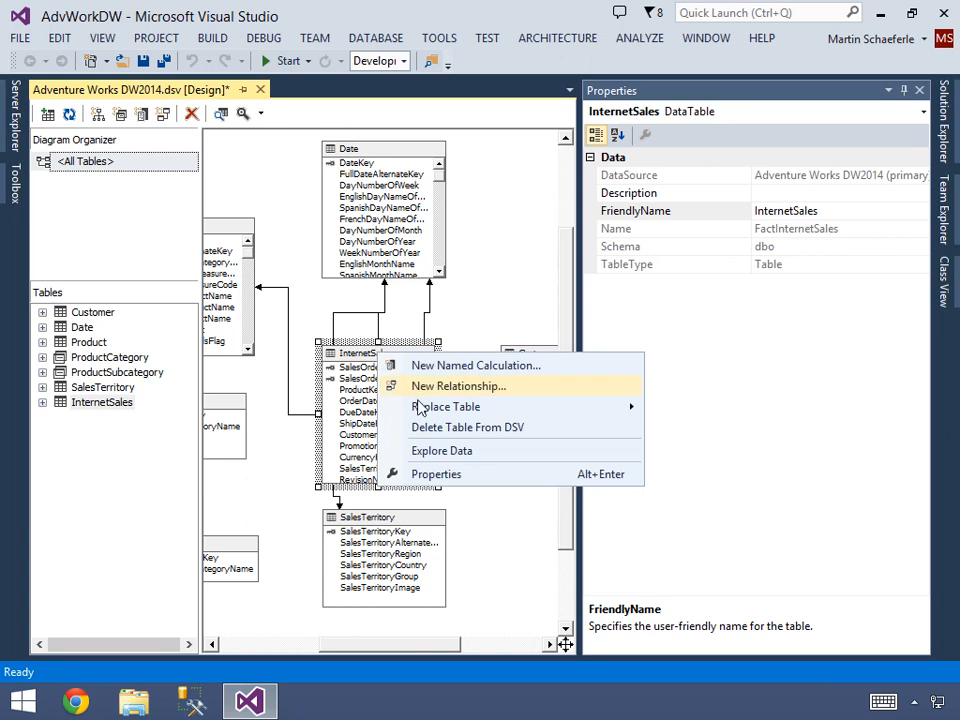
pyautogui.click(431, 451)
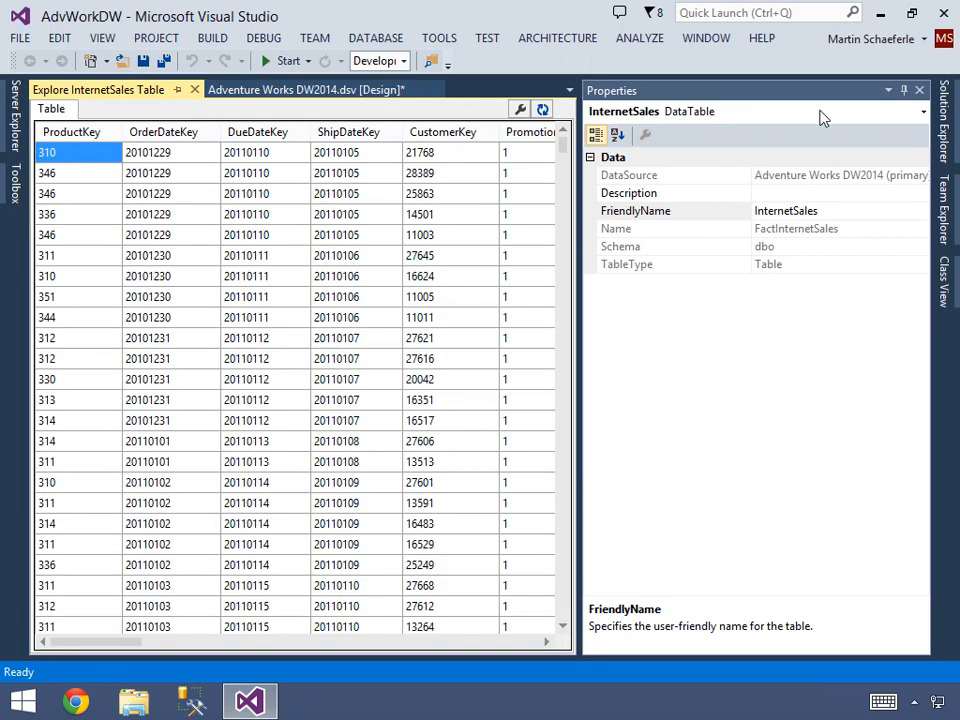
pyautogui.click(903, 90)
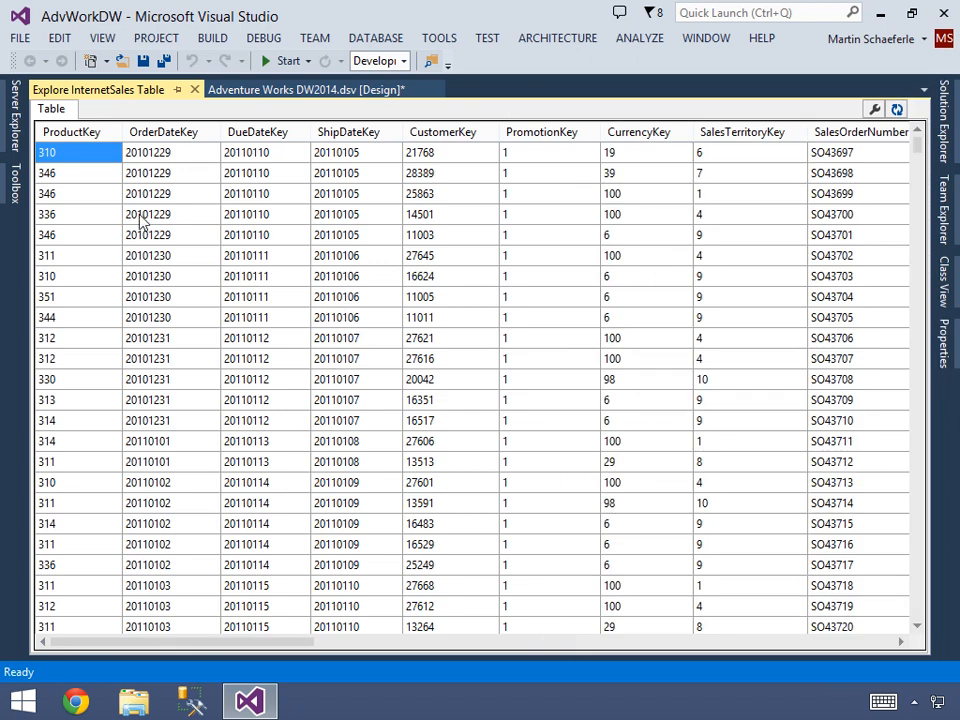
# Step: Examine the order, due and ship date key columns and the sales order number and line number columns of InternetSales
pyautogui.click(147, 155)
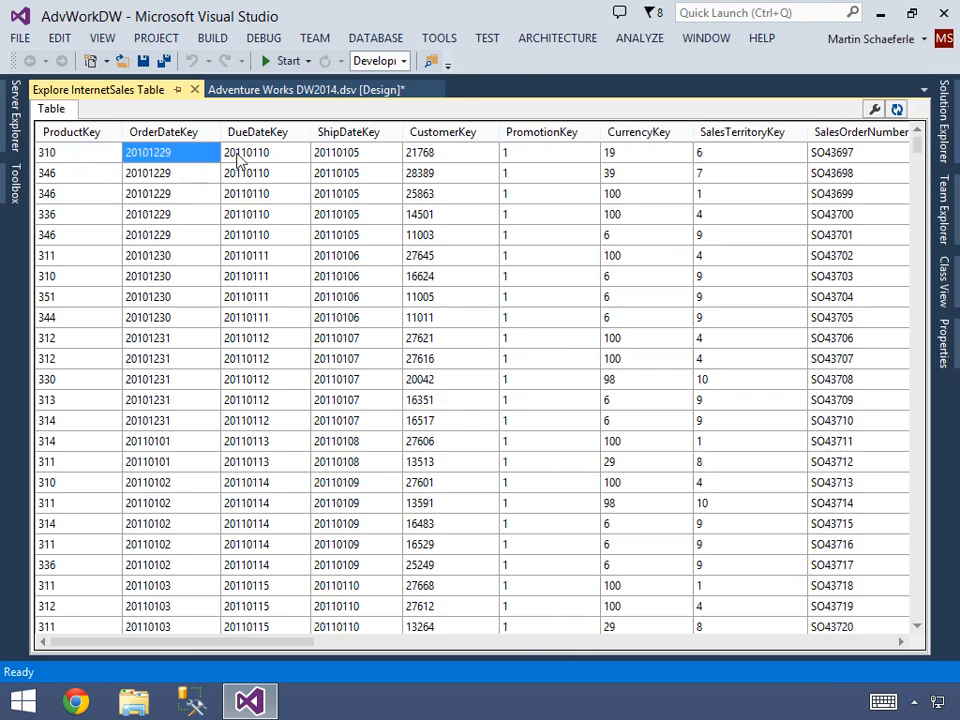
pyautogui.click(270, 153)
pyautogui.click(337, 155)
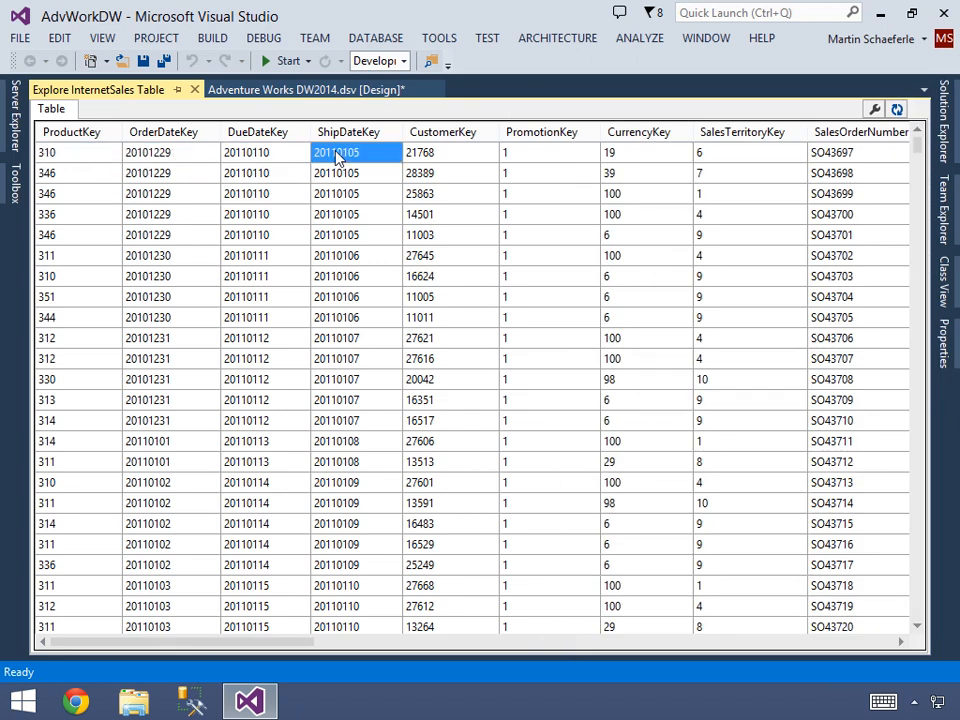
pyautogui.click(901, 643)
pyautogui.click(518, 161)
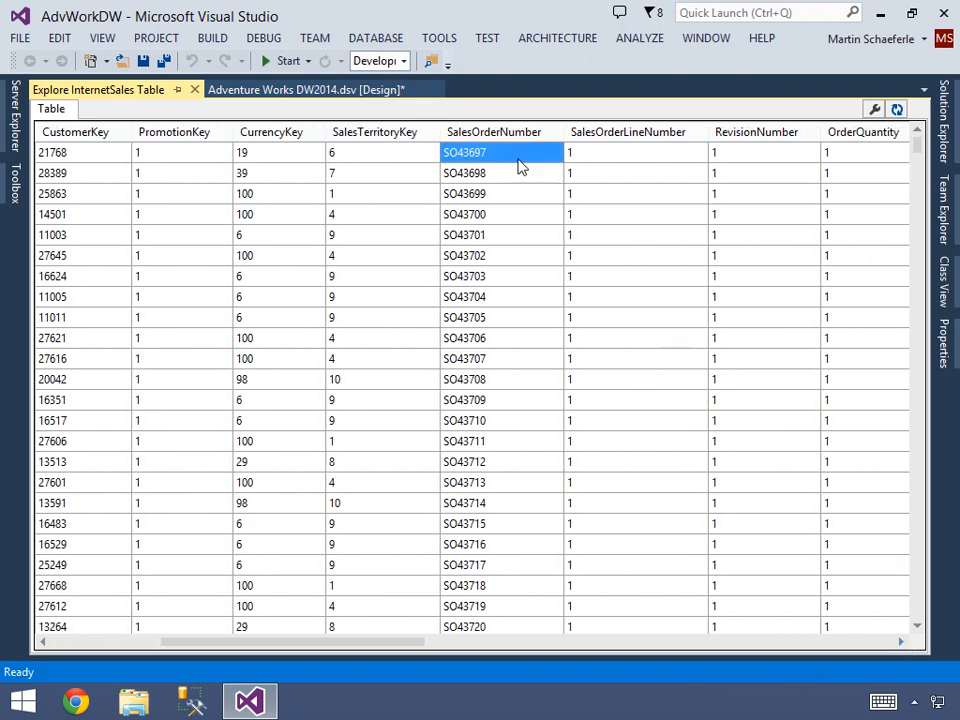
pyautogui.click(594, 161)
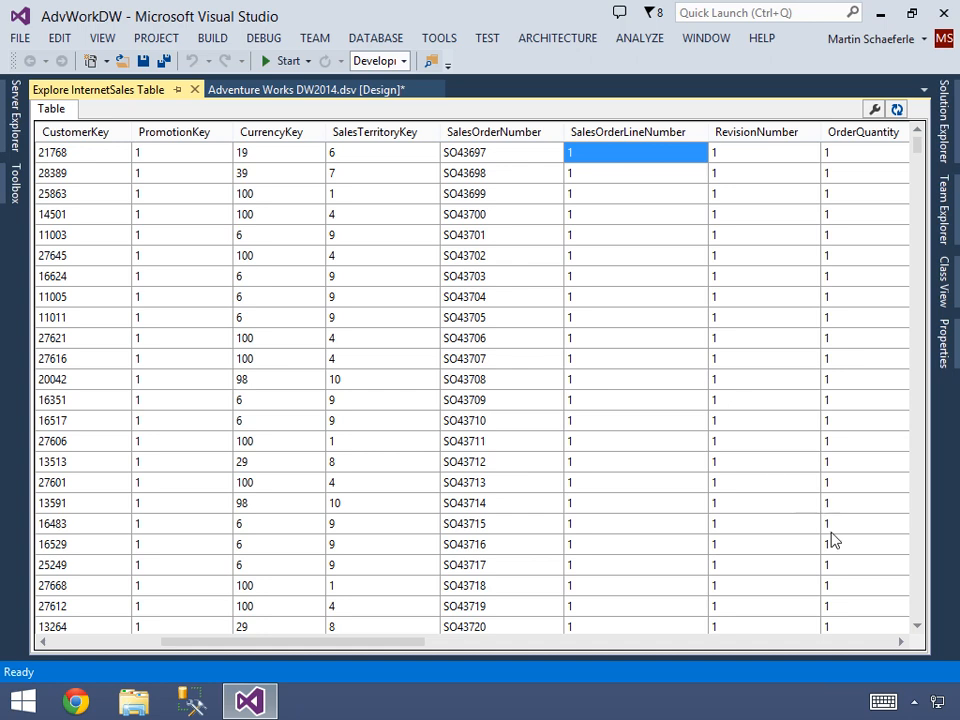
# Step: Review the numeric columns of InternetSales, including OrderQuantity, ProductStandardCost and SalesAmount
pyautogui.click(901, 643)
pyautogui.click(901, 643)
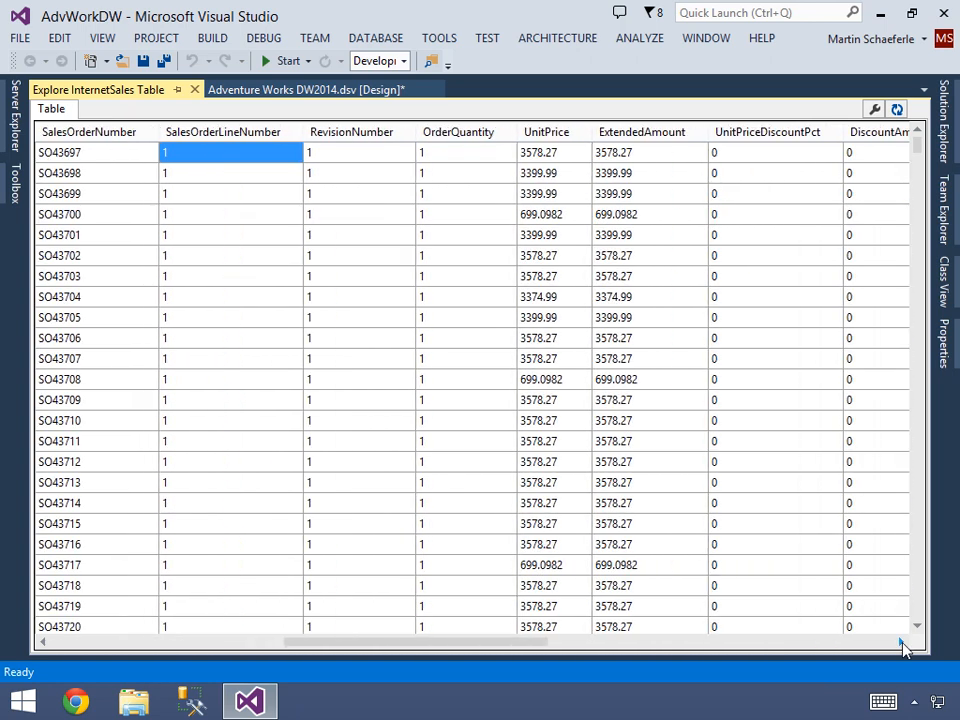
pyautogui.click(901, 644)
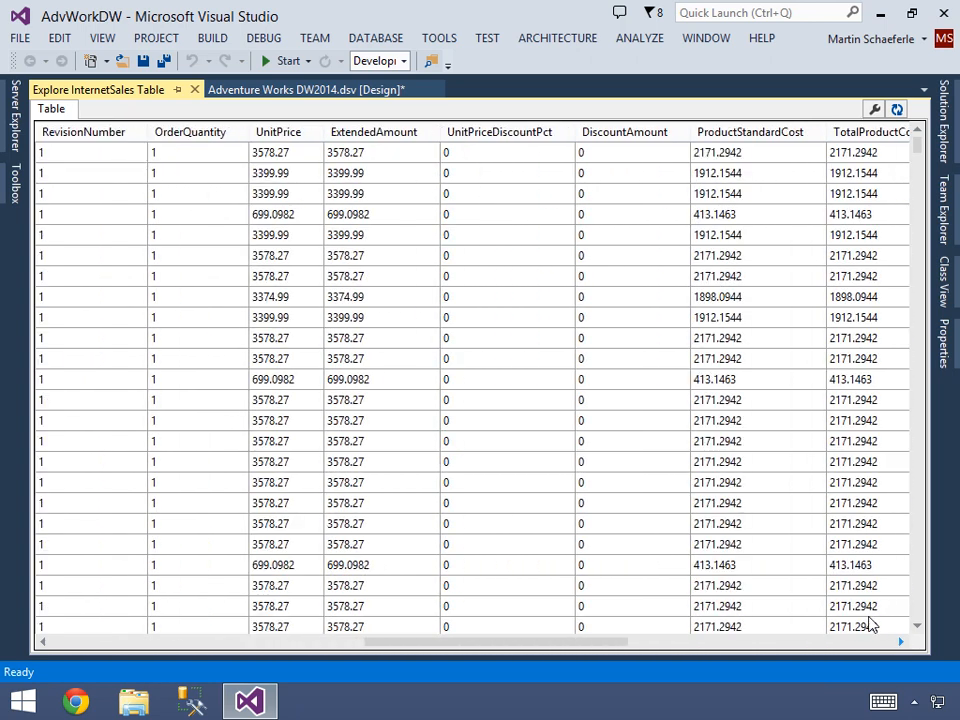
pyautogui.click(203, 160)
pyautogui.click(754, 154)
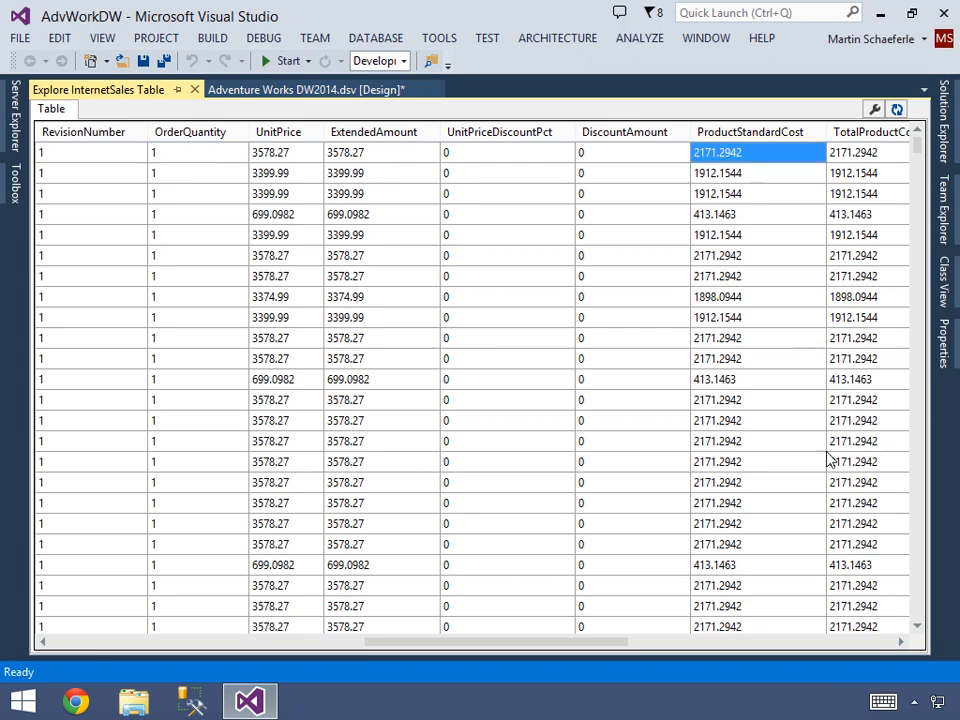
pyautogui.click(864, 641)
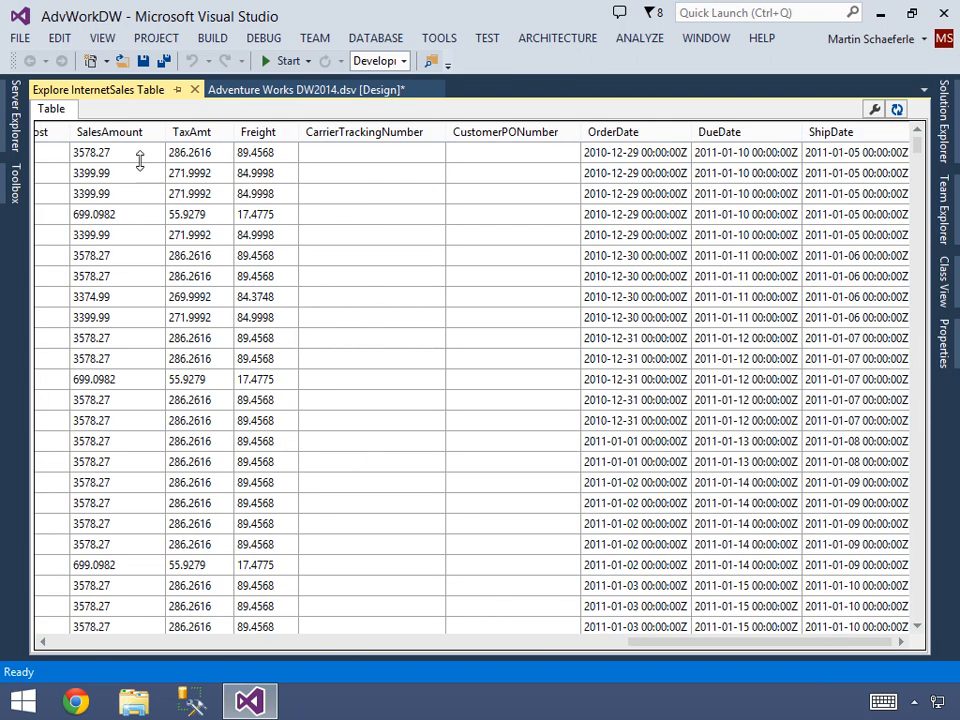
pyautogui.click(140, 158)
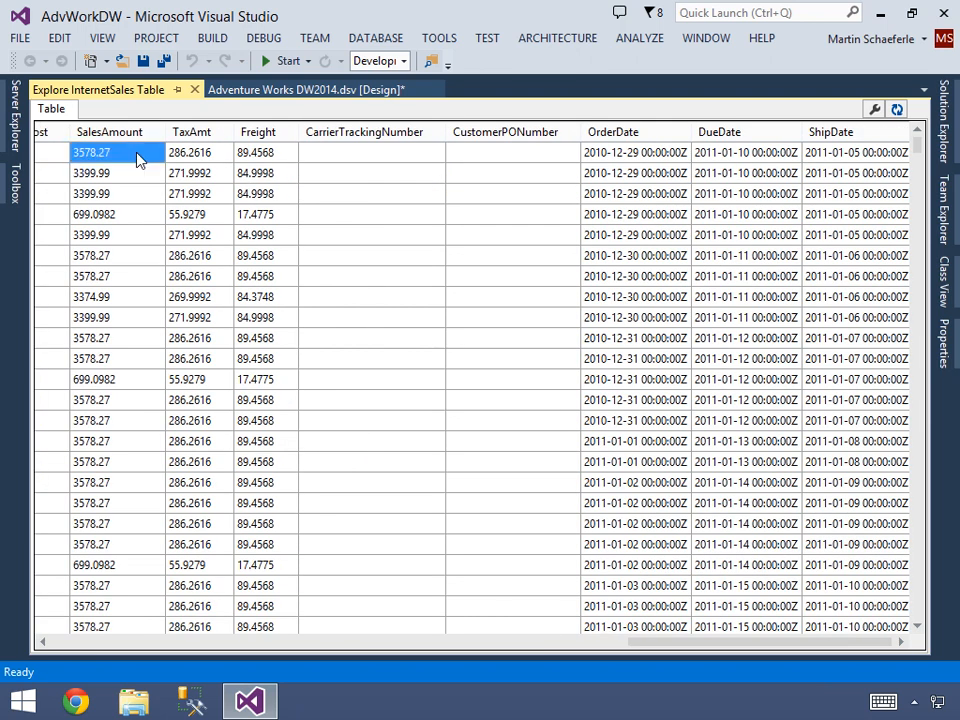
# Step: Check the CarrierTrackingNumber, CustomerPONumber and order, due and ship date columns, and close the InternetSales data preview
pyautogui.click(378, 158)
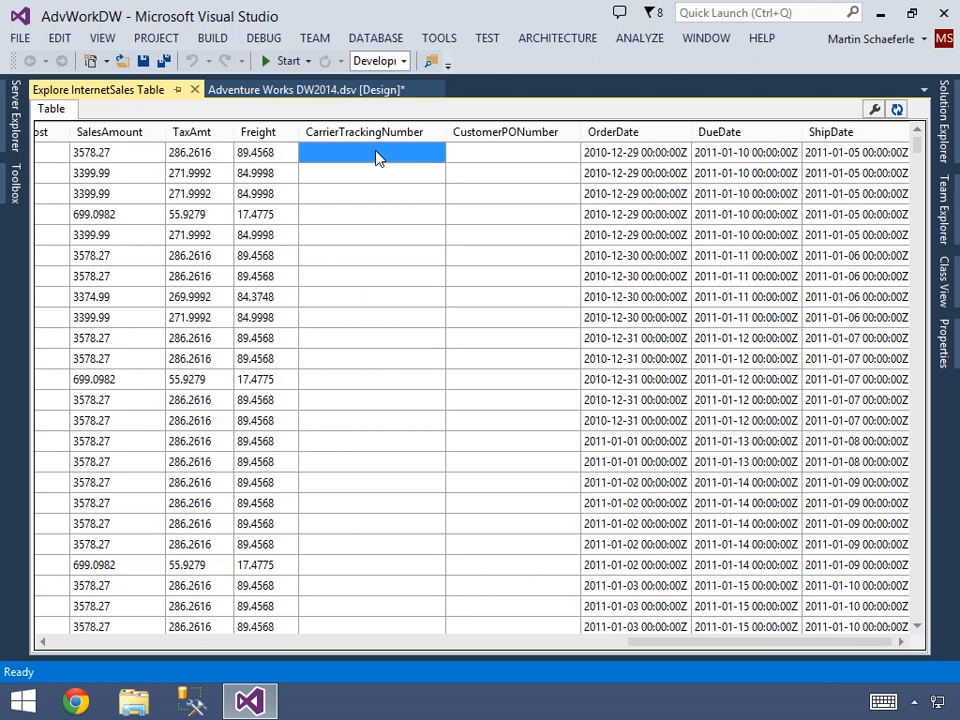
pyautogui.click(479, 158)
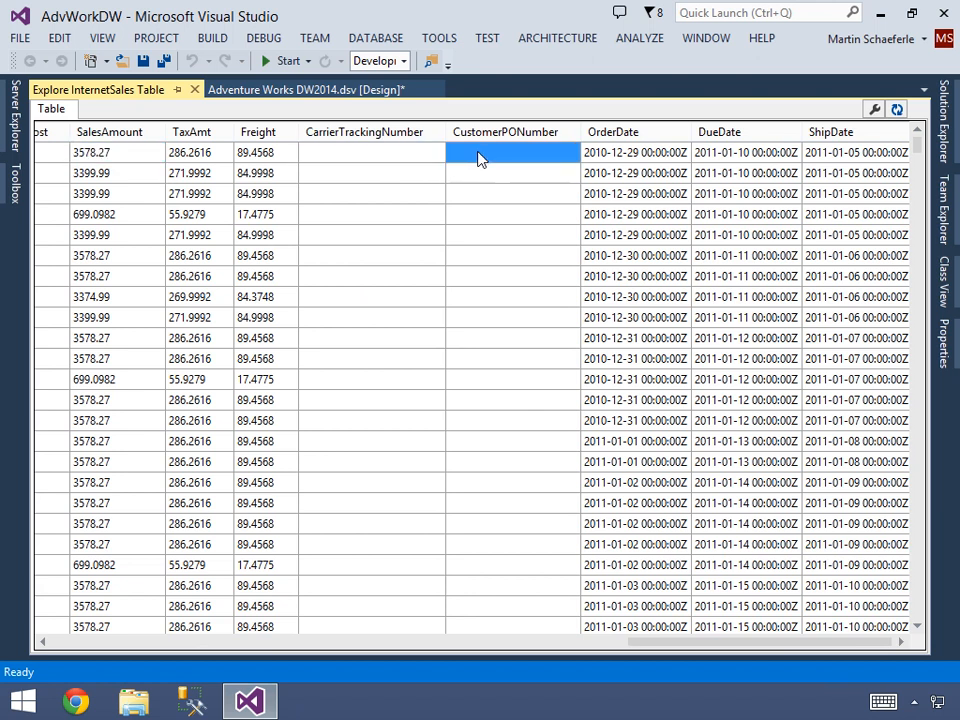
pyautogui.click(671, 158)
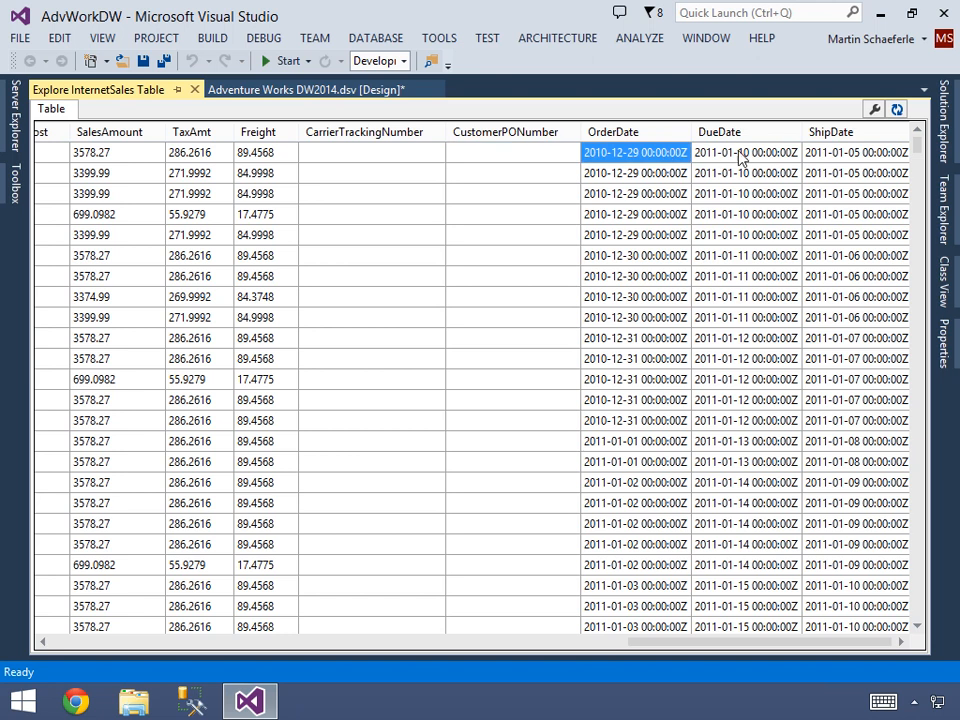
pyautogui.click(741, 155)
pyautogui.click(816, 156)
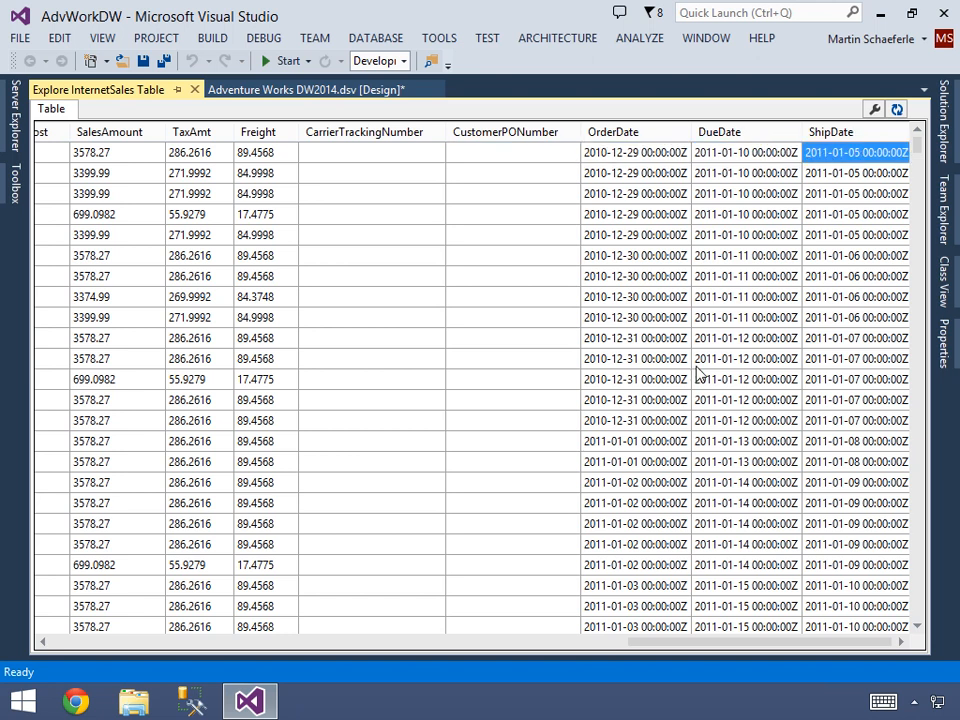
pyautogui.click(194, 89)
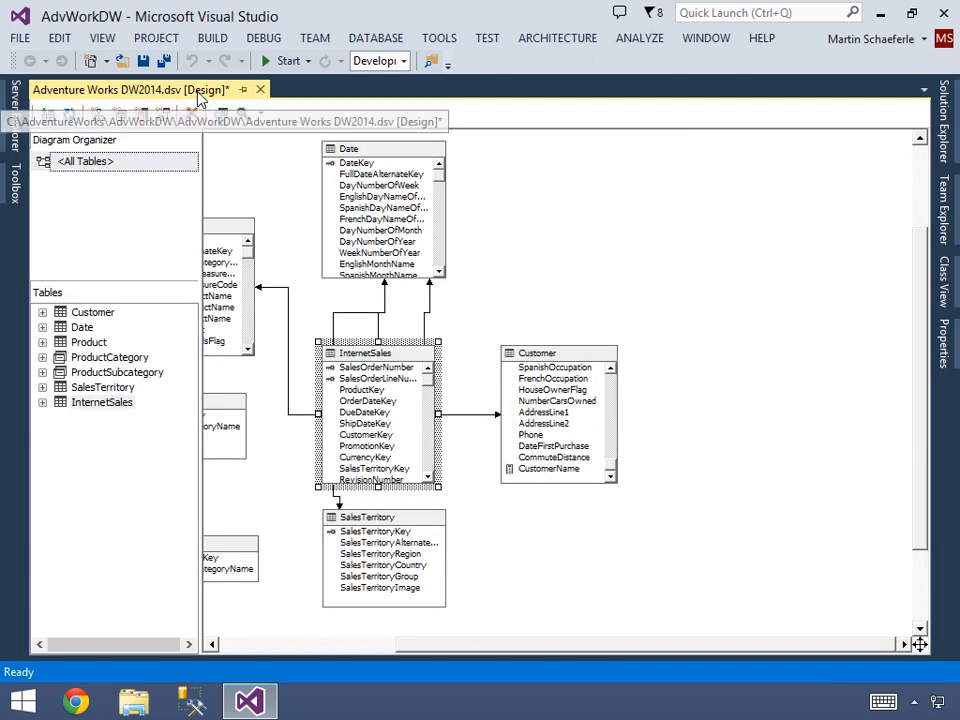
# Step: Explore the data of the Product table from the data source view diagram
pyautogui.click(379, 645)
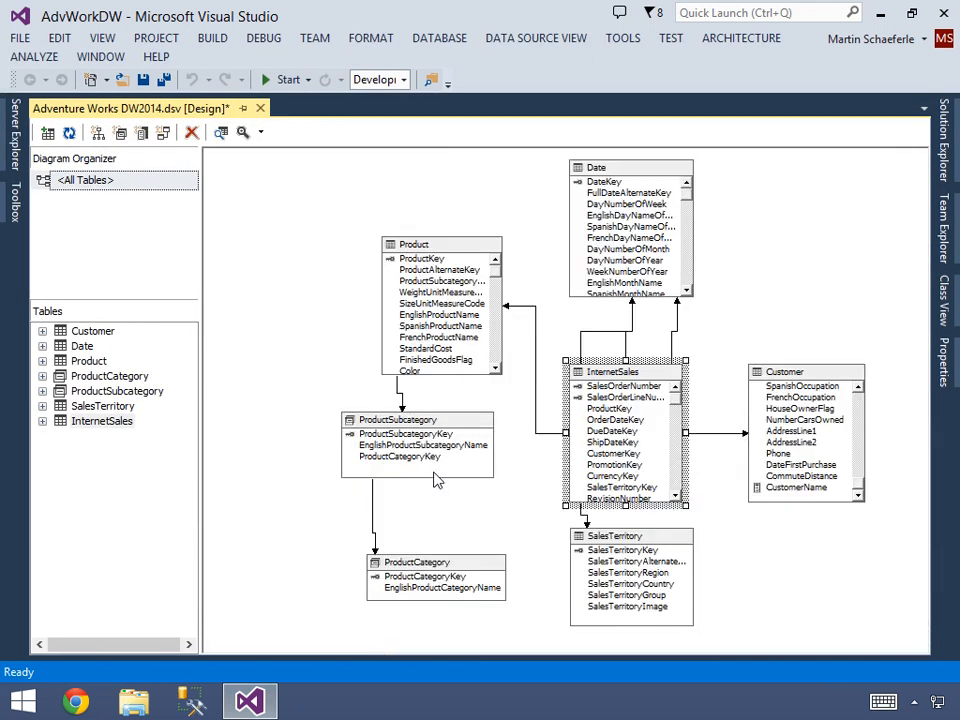
pyautogui.rightClick(414, 247)
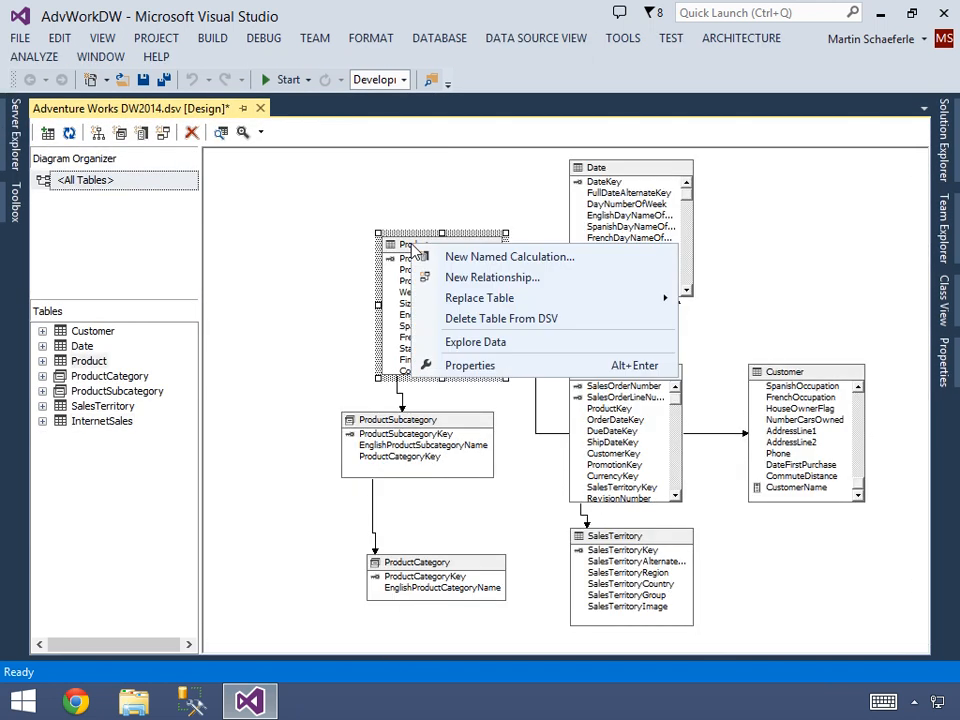
pyautogui.click(478, 342)
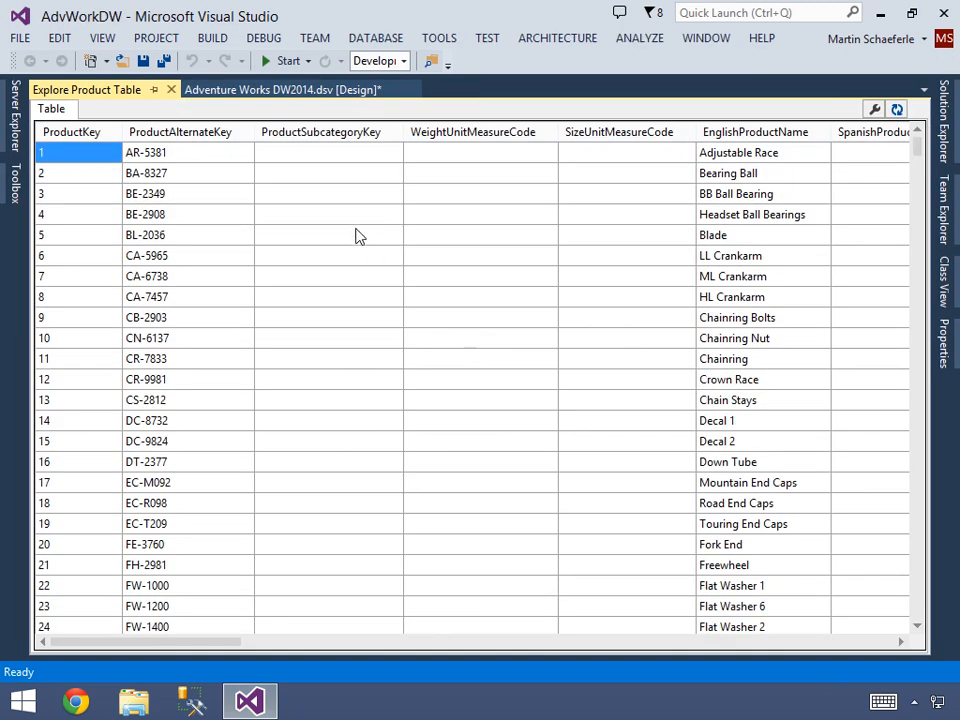
# Step: Page through the product rows to find which have a blank ProductSubcategoryKey, and close the Product data preview
pyautogui.click(310, 158)
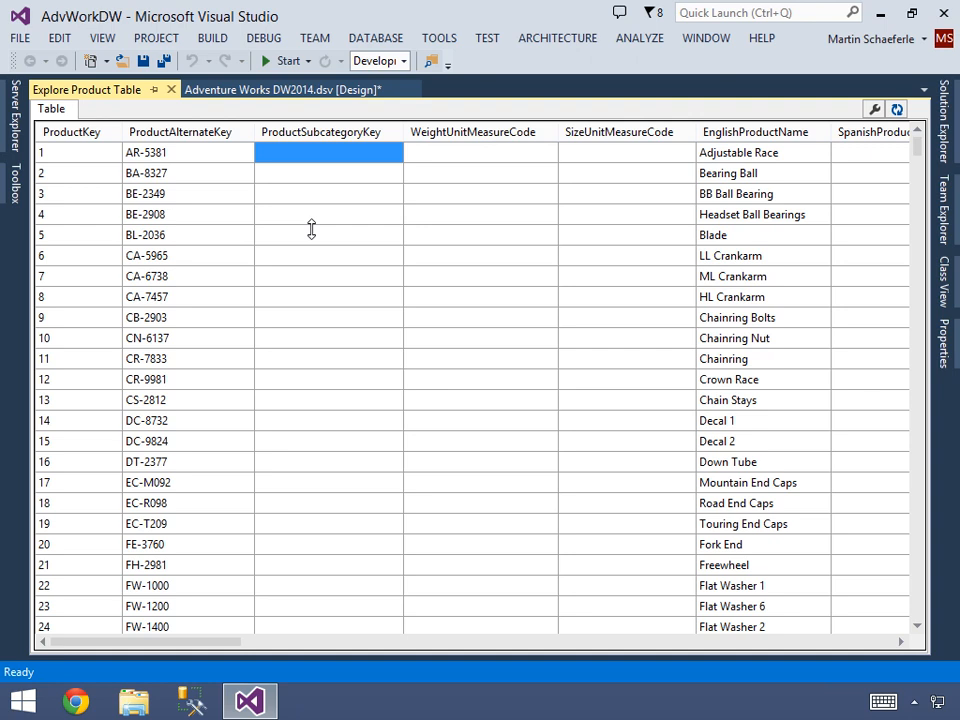
pyautogui.press('pagedown')
pyautogui.press('pagedown')
pyautogui.press('pagedown')
pyautogui.press('pagedown')
pyautogui.press('pagedown')
pyautogui.press('pagedown')
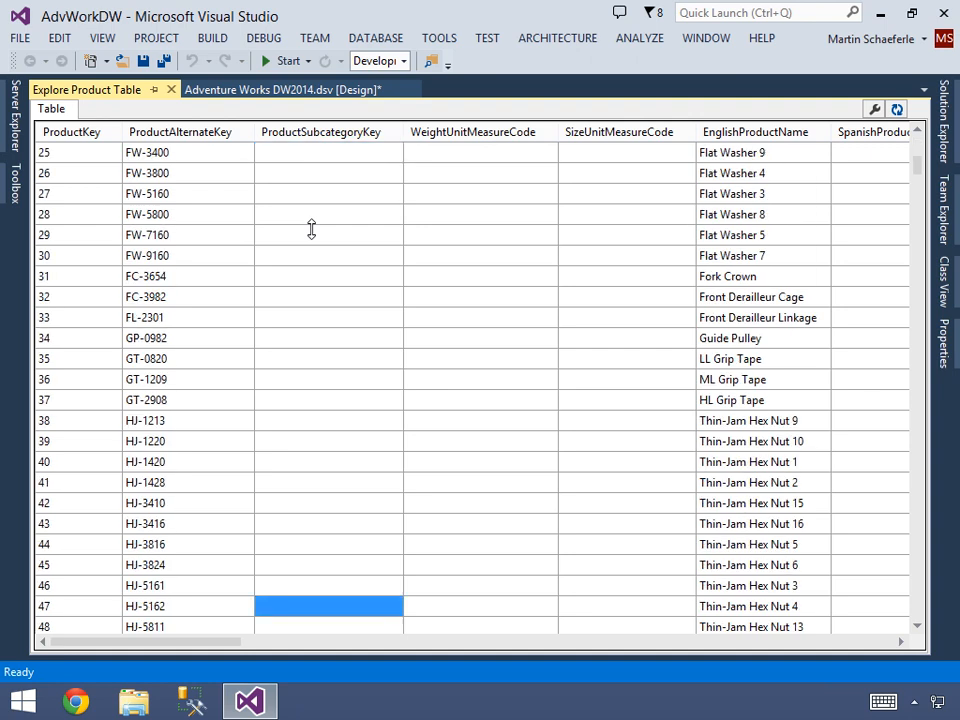
pyautogui.press('pagedown')
pyautogui.press('pagedown')
pyautogui.press('pagedown')
pyautogui.press('pagedown')
pyautogui.press('pagedown')
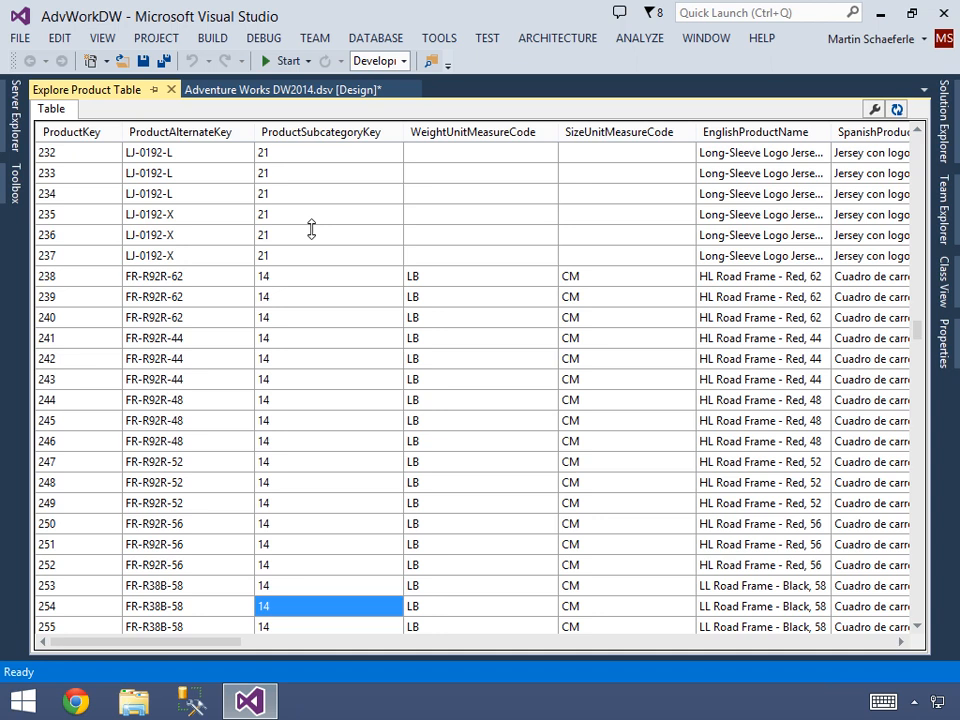
pyautogui.press('pageup')
pyautogui.press('pageup')
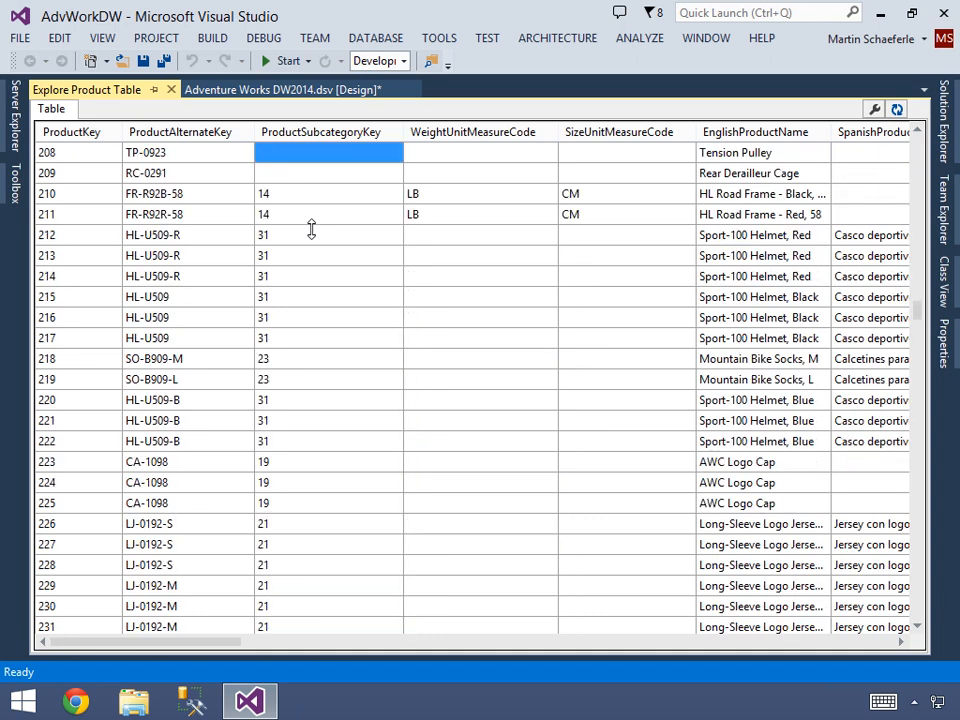
pyautogui.press('pageup')
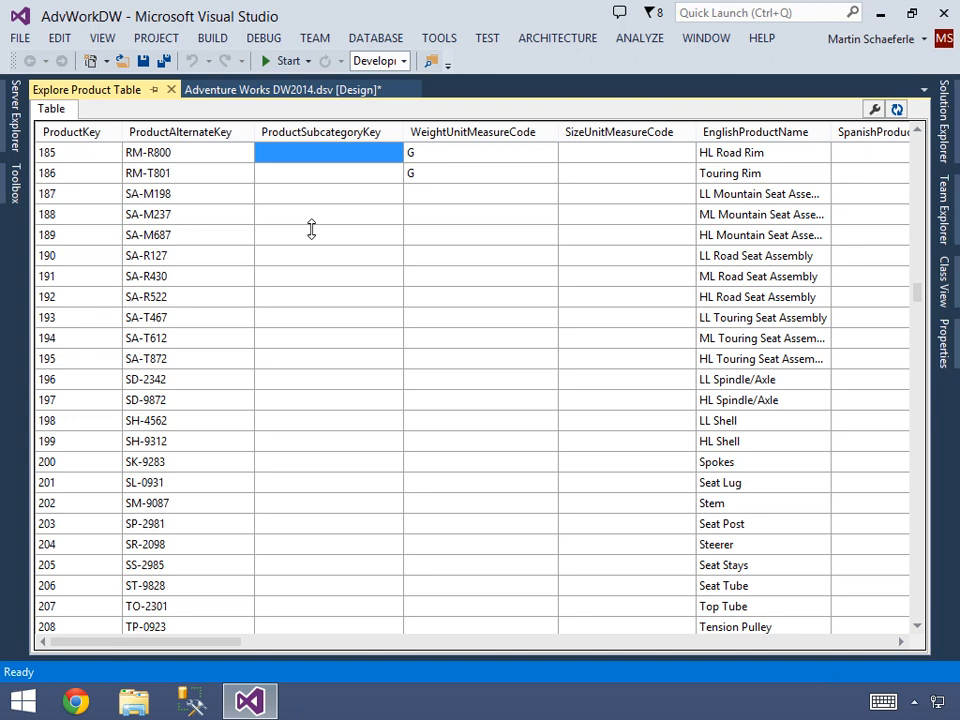
pyautogui.click(171, 90)
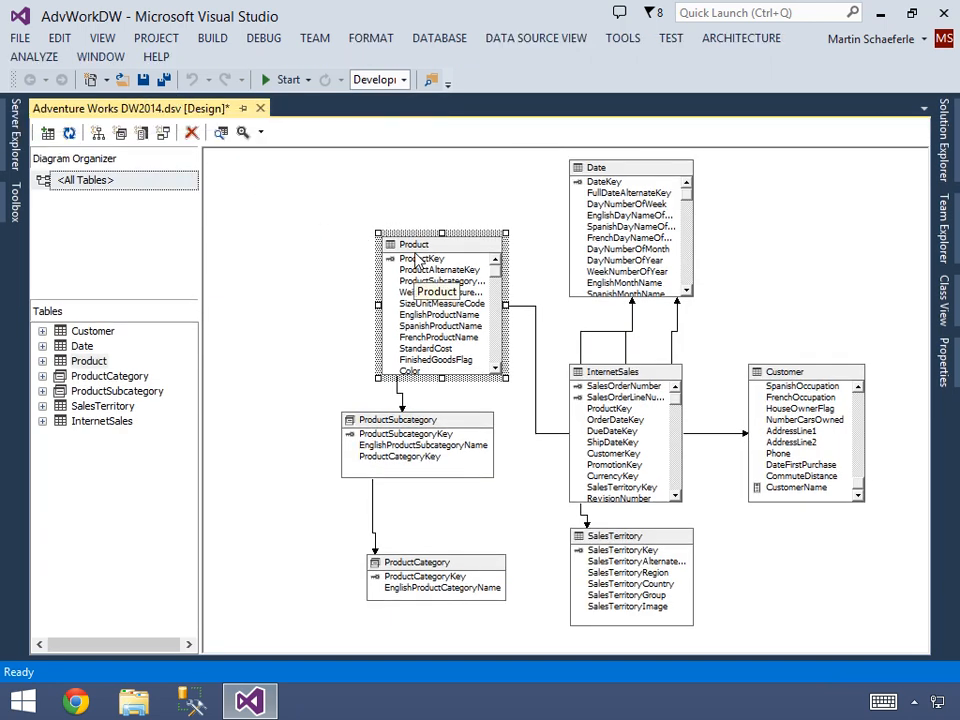
# Step: Move the Product table up and further away from the InternetSales table in the diagram
pyautogui.moveTo(414, 246); pyautogui.dragTo(357, 220)
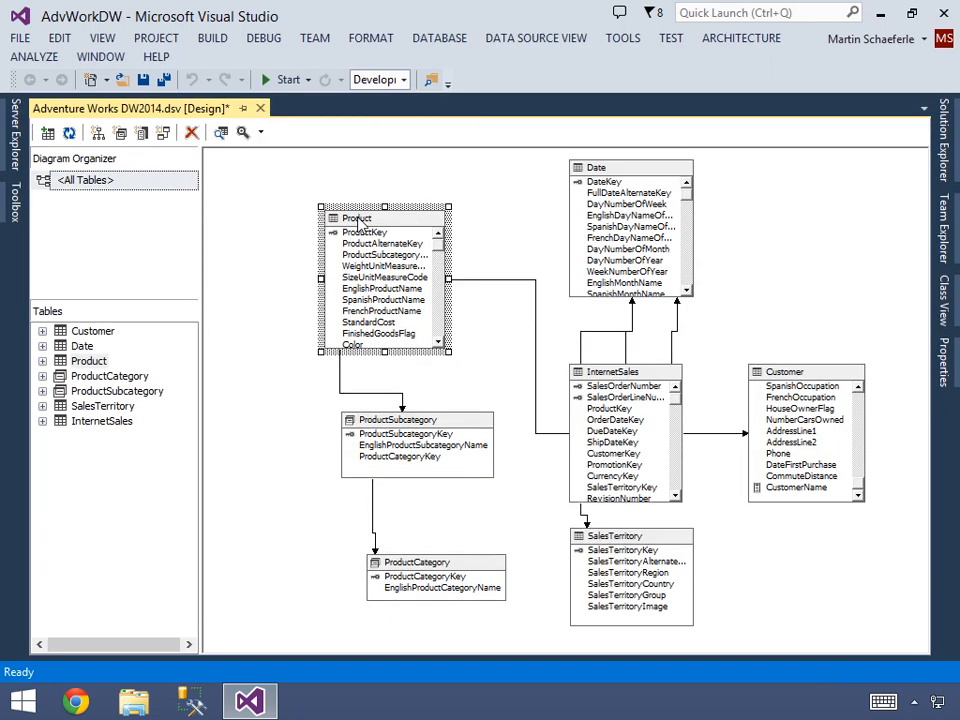
# Step: Inspect the source and destination columns of the relationship between InternetSales and Product, leaving its definition as it is
pyautogui.click(510, 352)
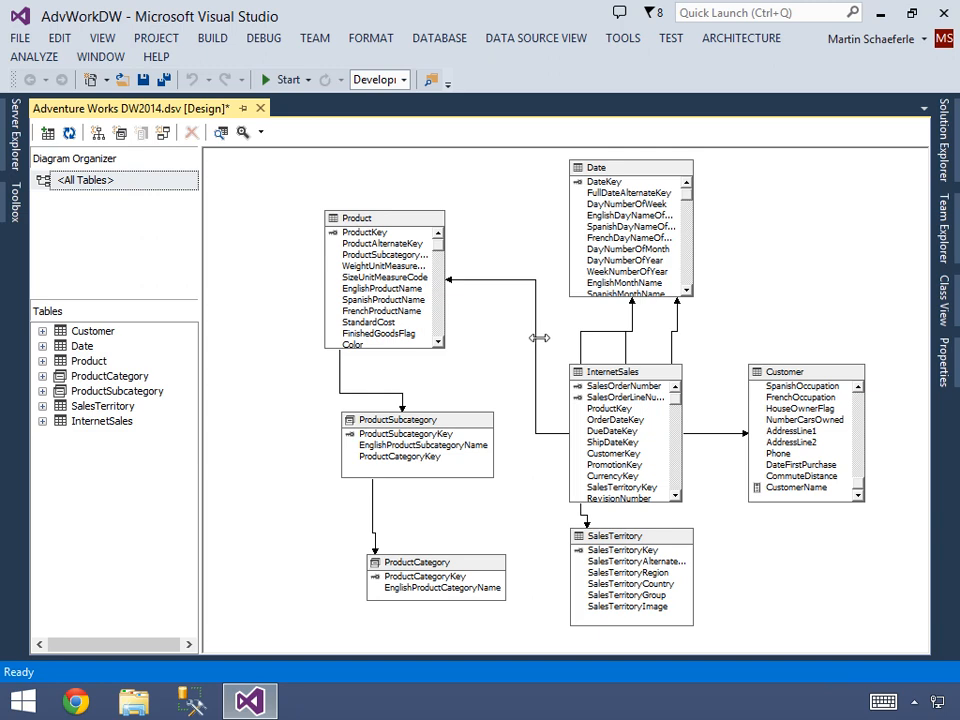
pyautogui.doubleClick(537, 338)
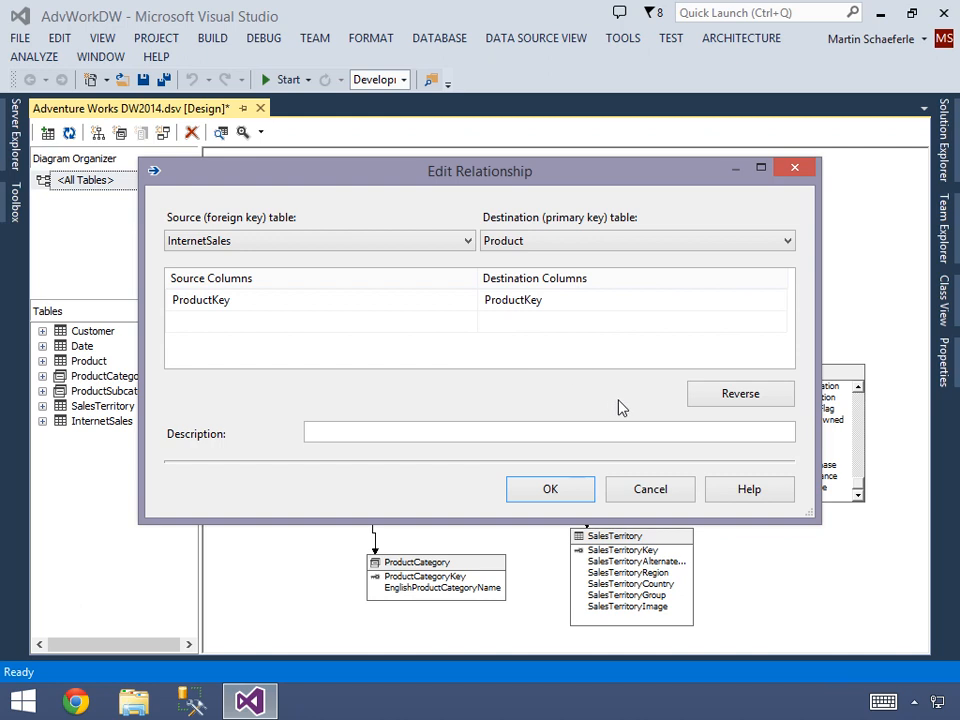
pyautogui.click(648, 489)
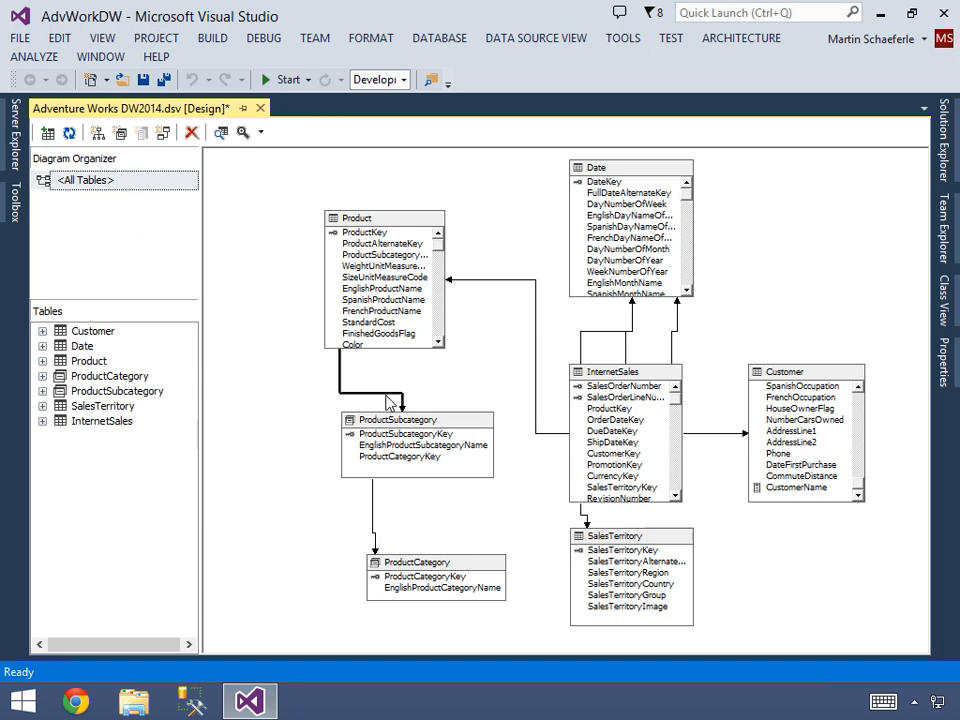
# Step: Delete the relationships from Product to ProductSubcategory and from ProductSubcategory to ProductCategory
pyautogui.press('Delete')
pyautogui.press('Return')
pyautogui.click(372, 496)
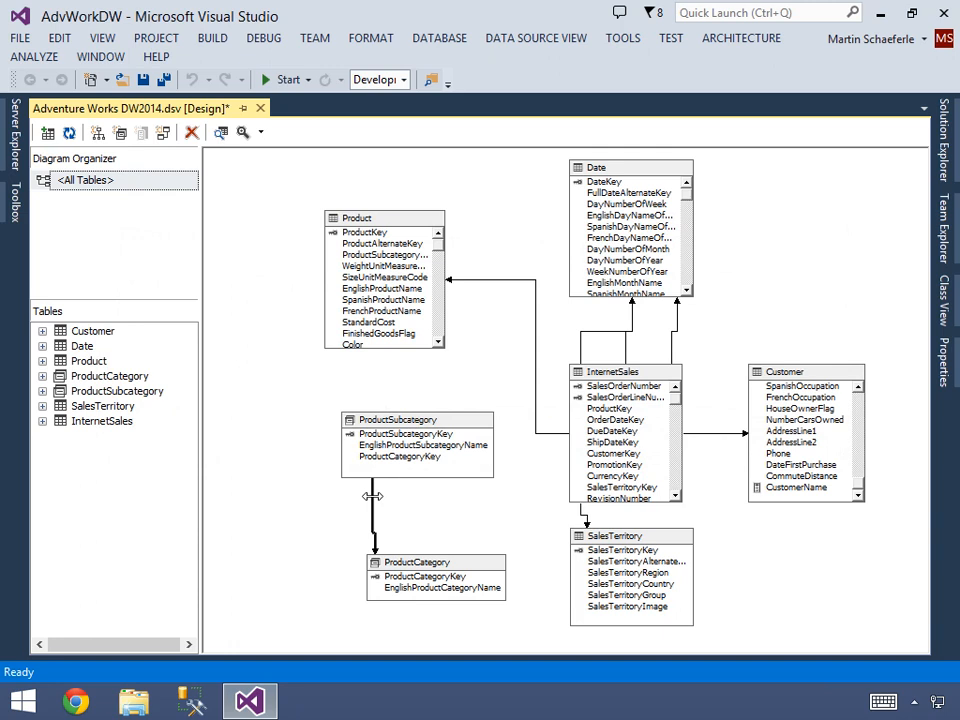
pyautogui.press('Delete')
pyautogui.press('Return')
# Step: Widen the Product table in the diagram so that its long column names fit
pyautogui.click(342, 277)
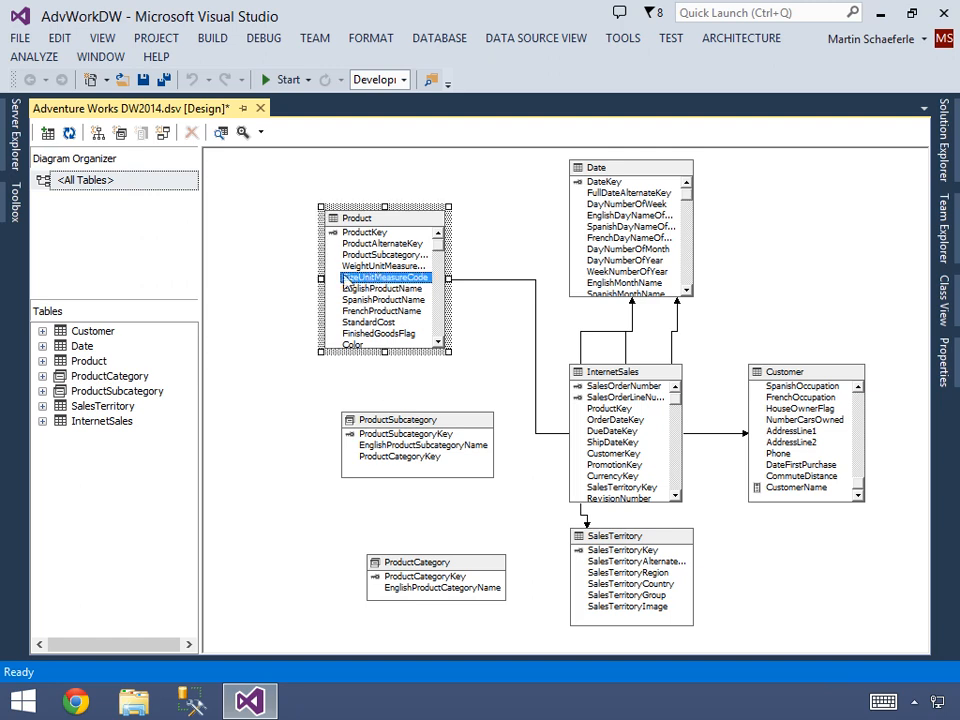
pyautogui.moveTo(321, 278); pyautogui.dragTo(313, 278)
pyautogui.moveTo(276, 278); pyautogui.dragTo(274, 278)
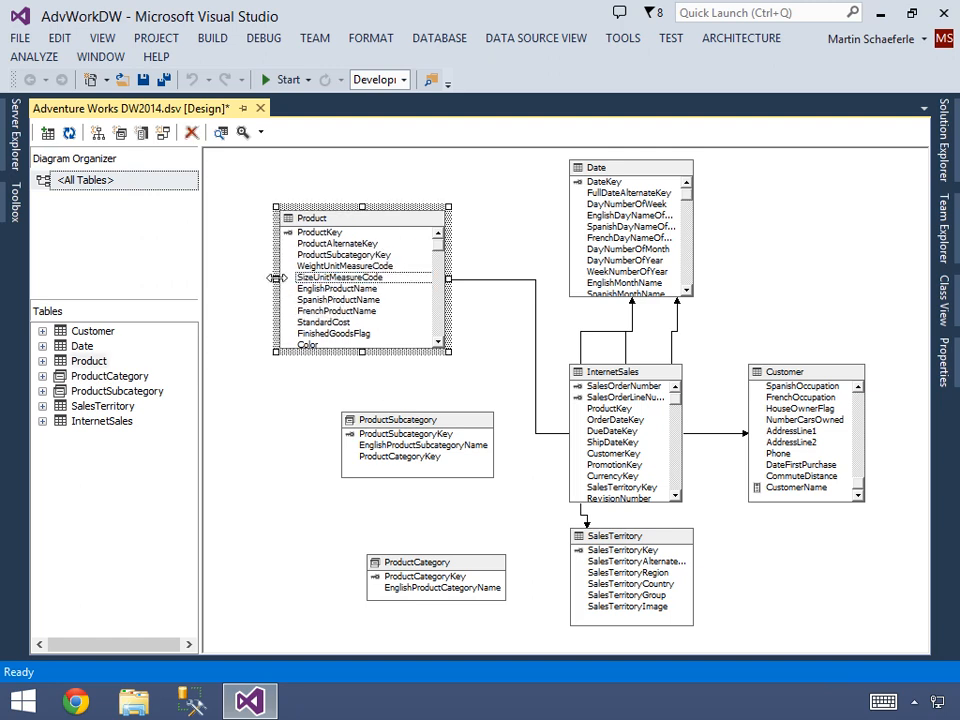
# Step: Create a relationship from ProductSubcategoryKey in Product to ProductSubcategoryKey in ProductSubcategory, and check its definition
pyautogui.click(347, 256)
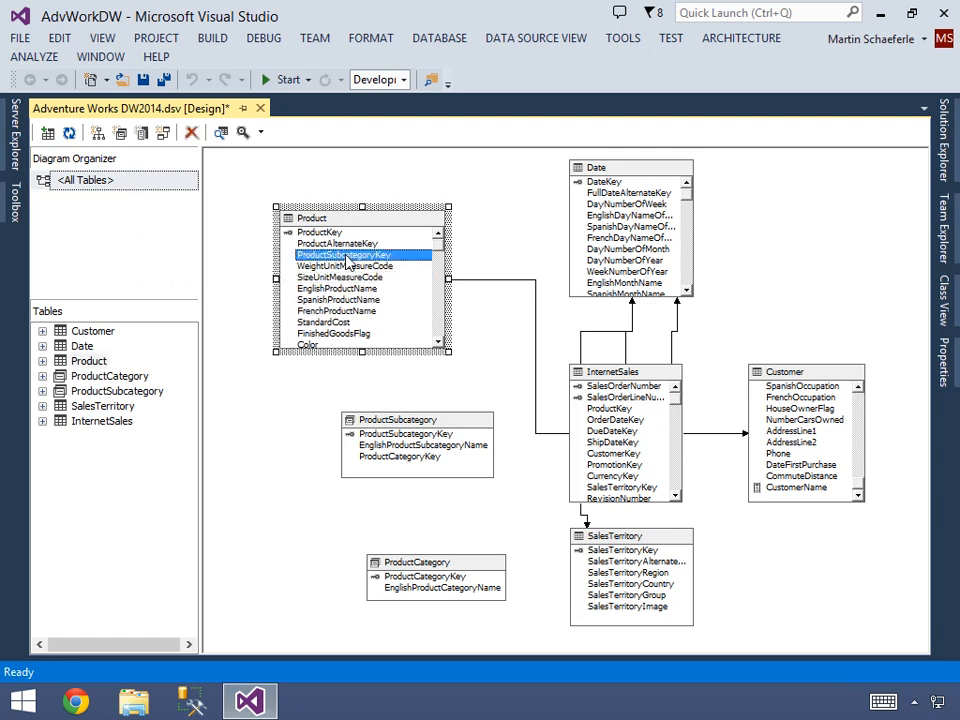
pyautogui.moveTo(348, 262); pyautogui.dragTo(398, 434)
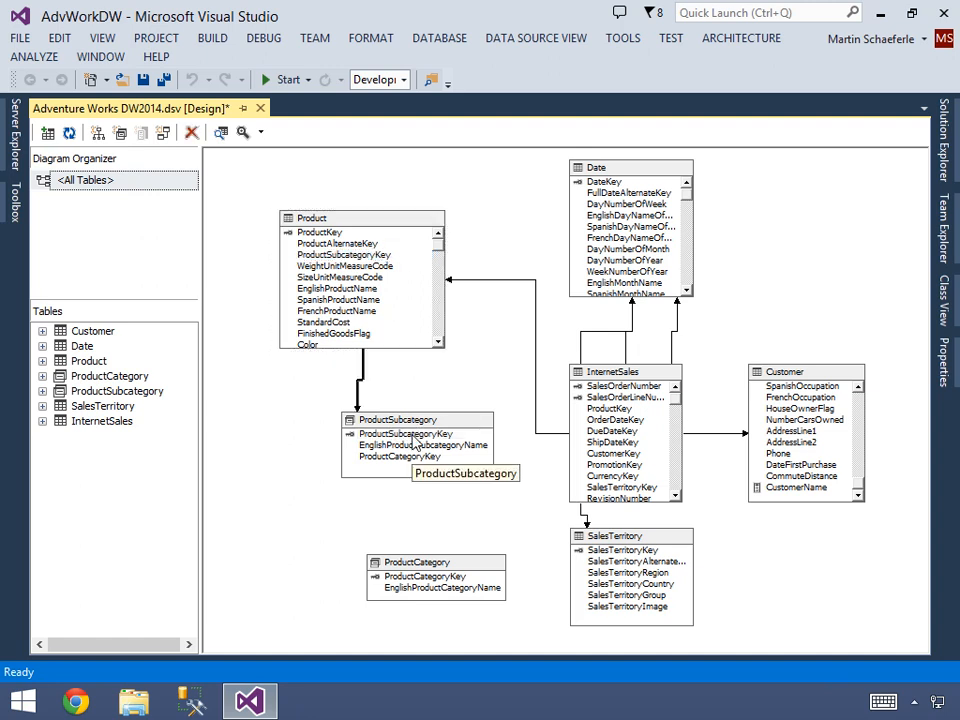
pyautogui.doubleClick(355, 390)
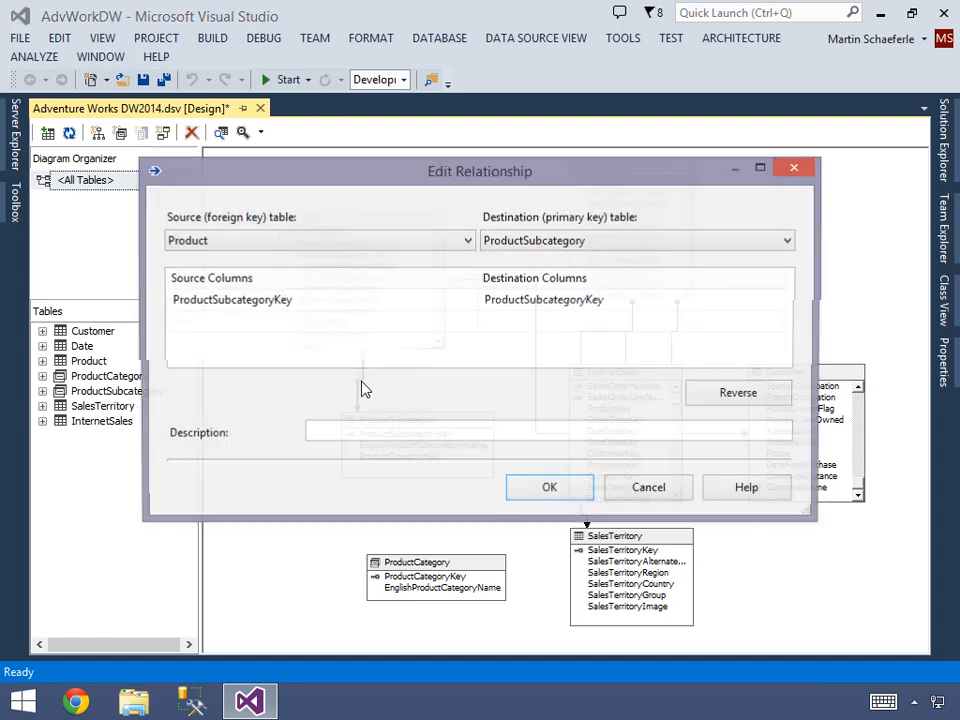
pyautogui.click(578, 489)
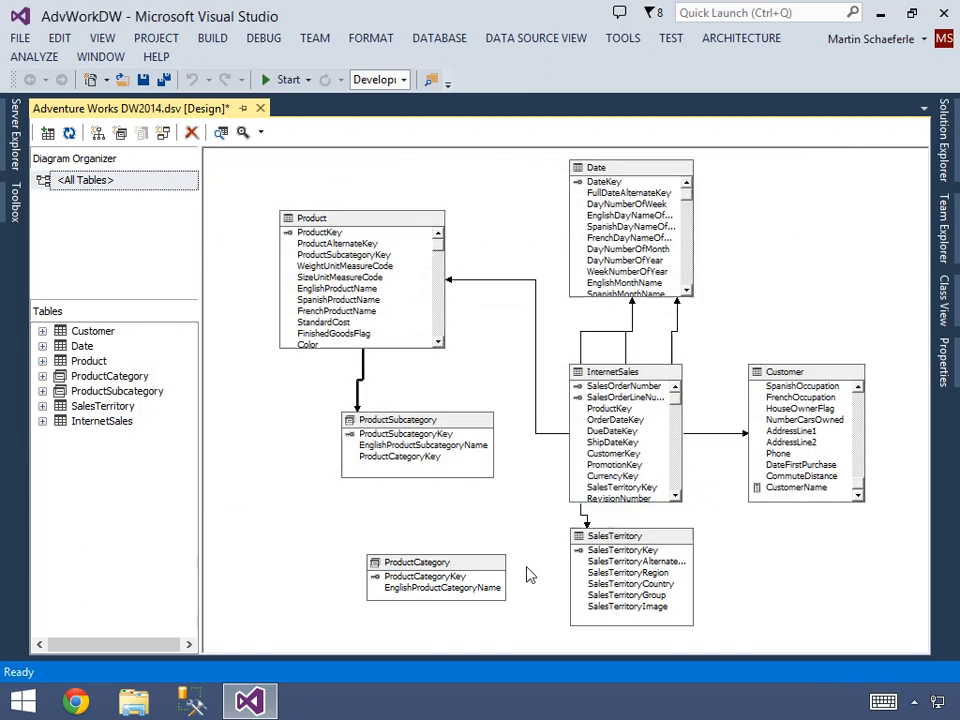
# Step: Relate ProductCategory and ProductSubcategory on ProductCategoryKey, reversed so ProductSubcategory is the source and ProductCategory the destination, and save the data source view
pyautogui.click(450, 578)
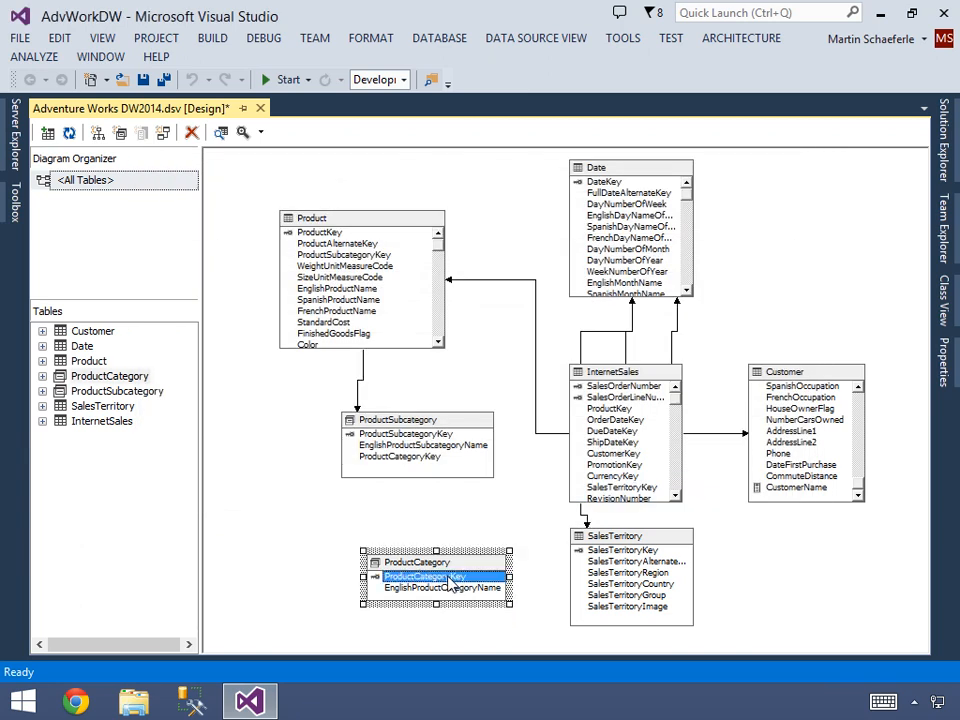
pyautogui.moveTo(452, 585); pyautogui.dragTo(425, 462)
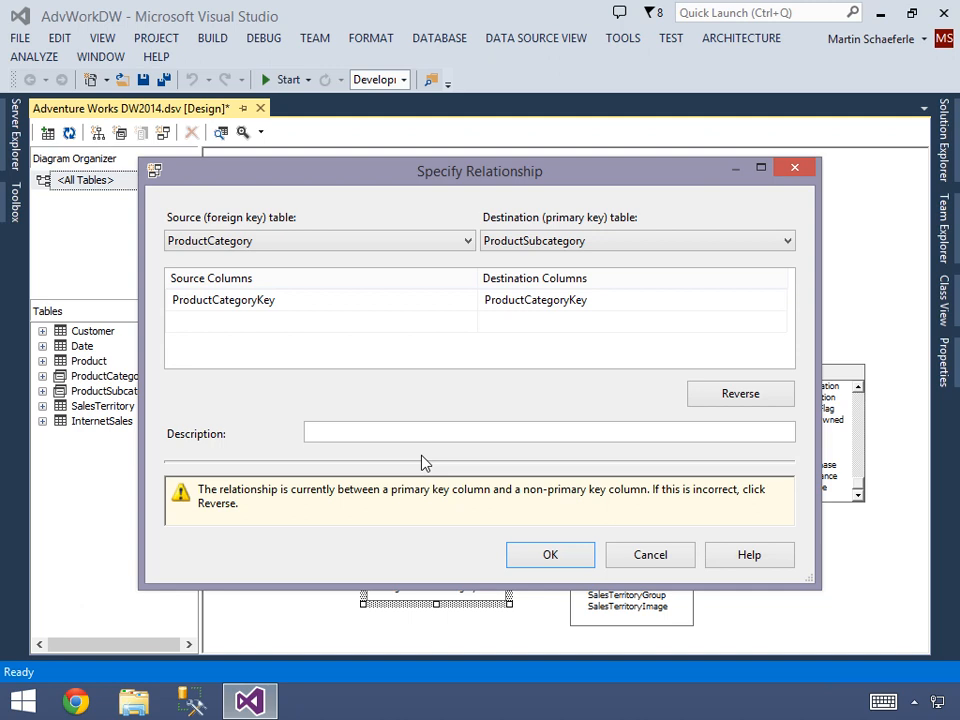
pyautogui.click(716, 403)
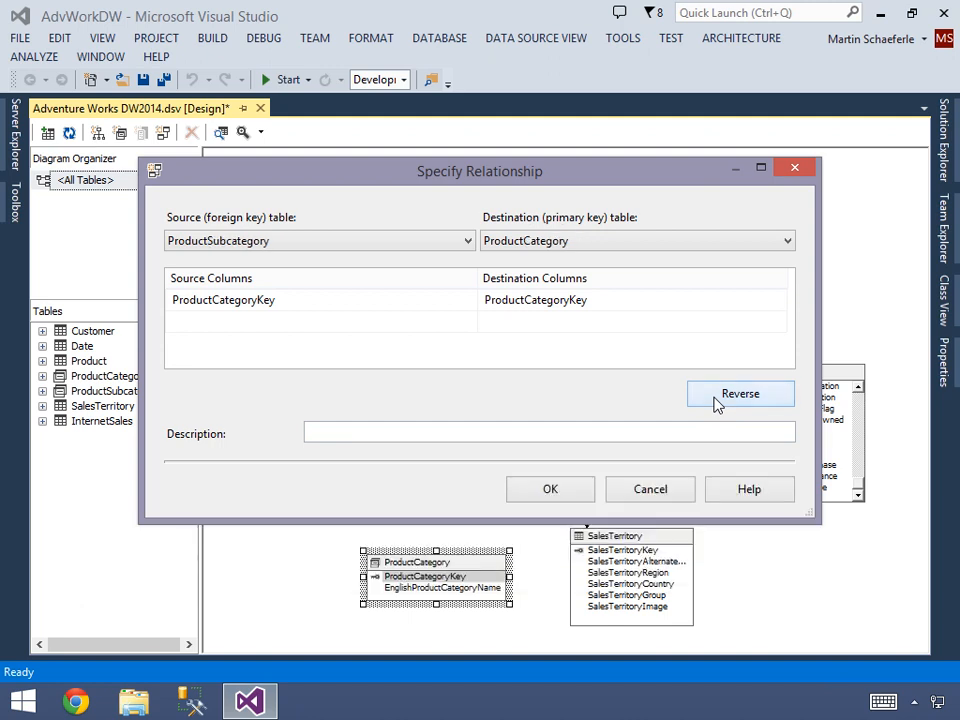
pyautogui.click(550, 489)
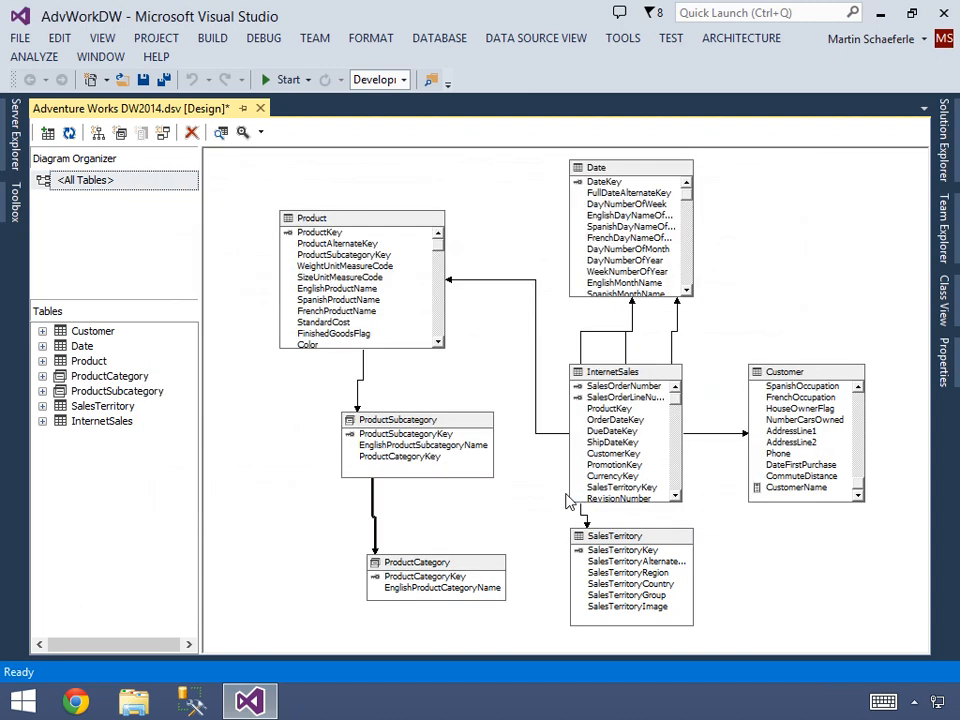
pyautogui.click(143, 80)
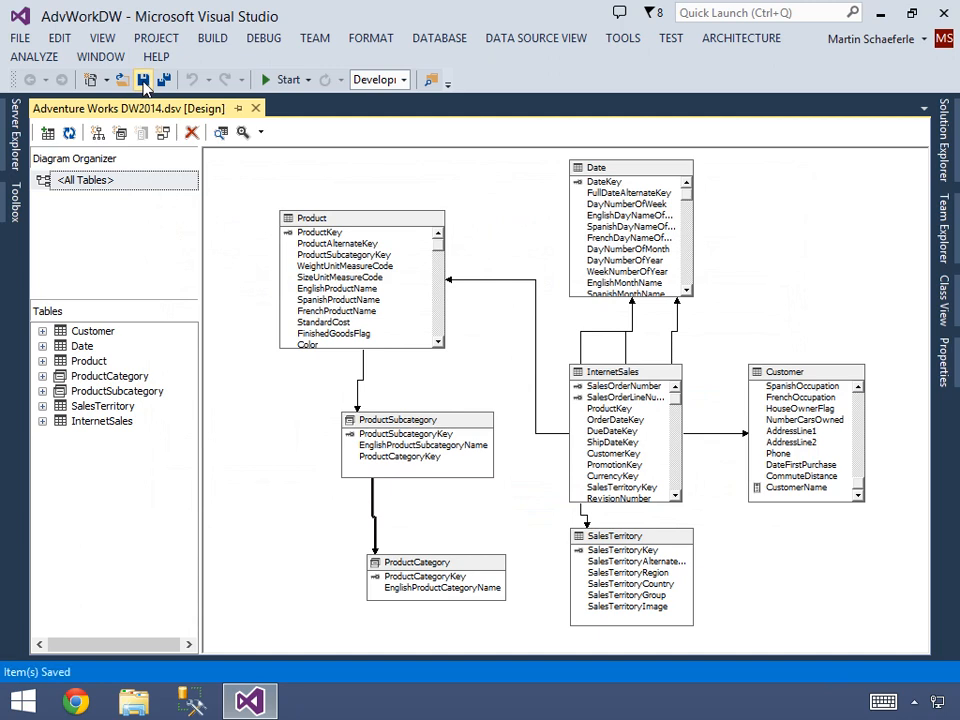